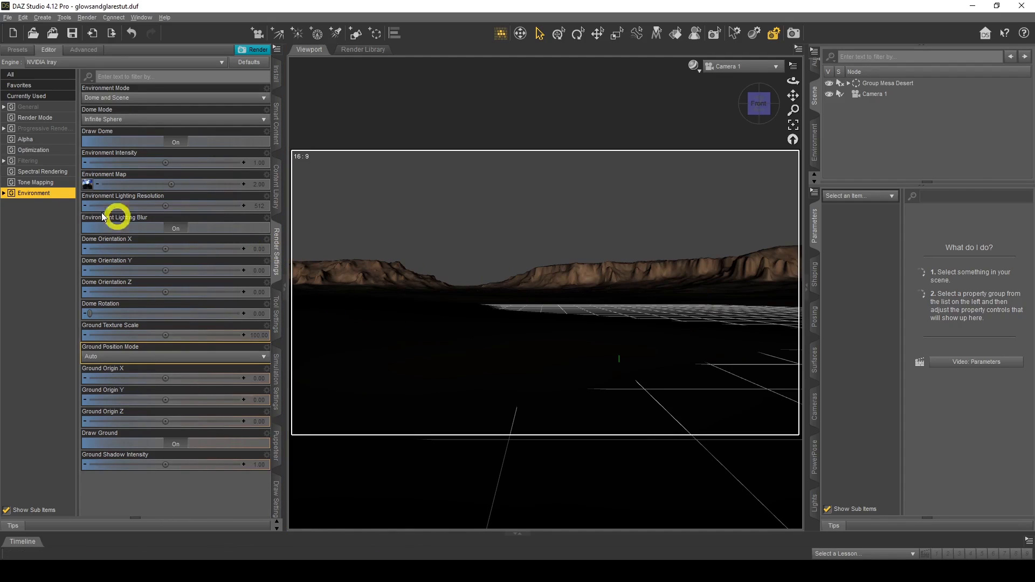
Set the Environment Mode to Sun-Sky Only and switch the viewport preview to the NVIDIA Iray draw style.
left_click(159, 98)
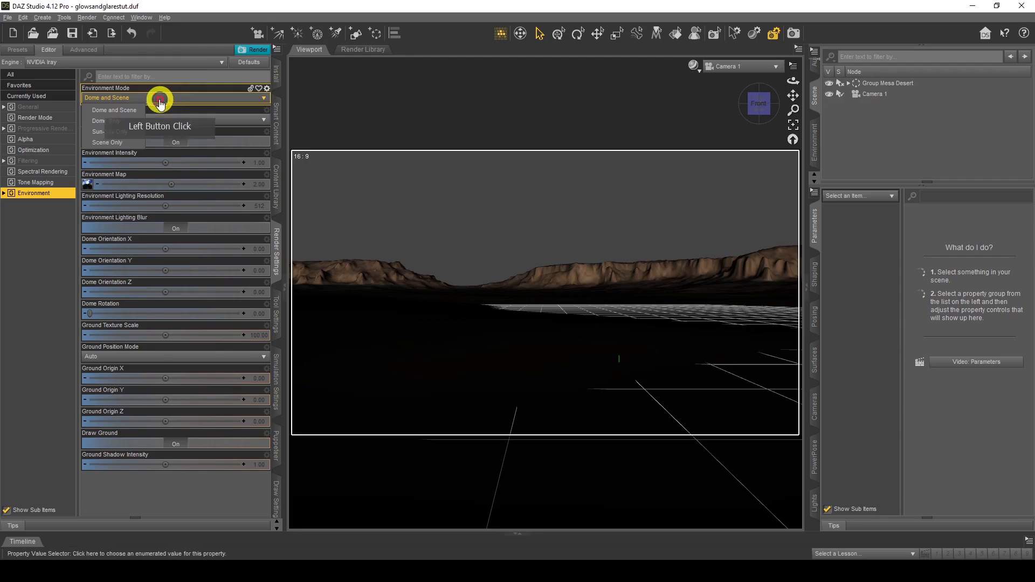
left_click(126, 134)
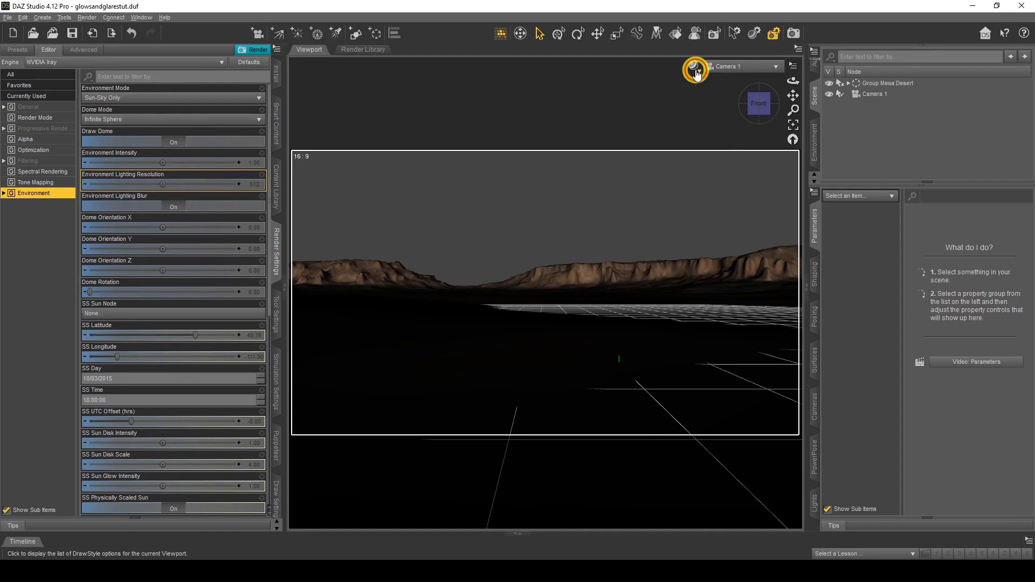
left_click(695, 68)
left_click(698, 194)
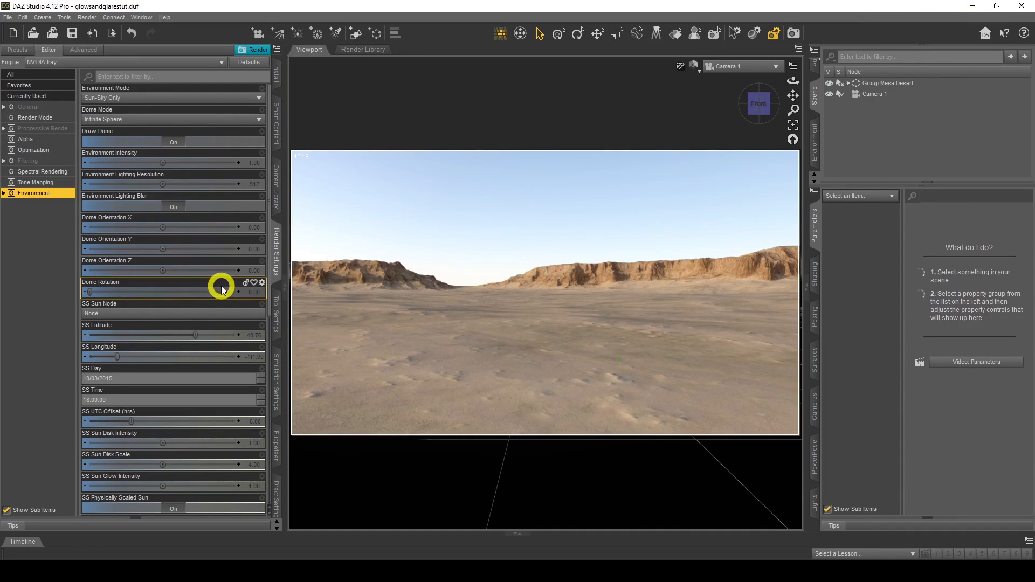
Set the SS RGB Unit Conversion in the Environment render settings to 0.318.
scroll(221, 289, "down", 6)
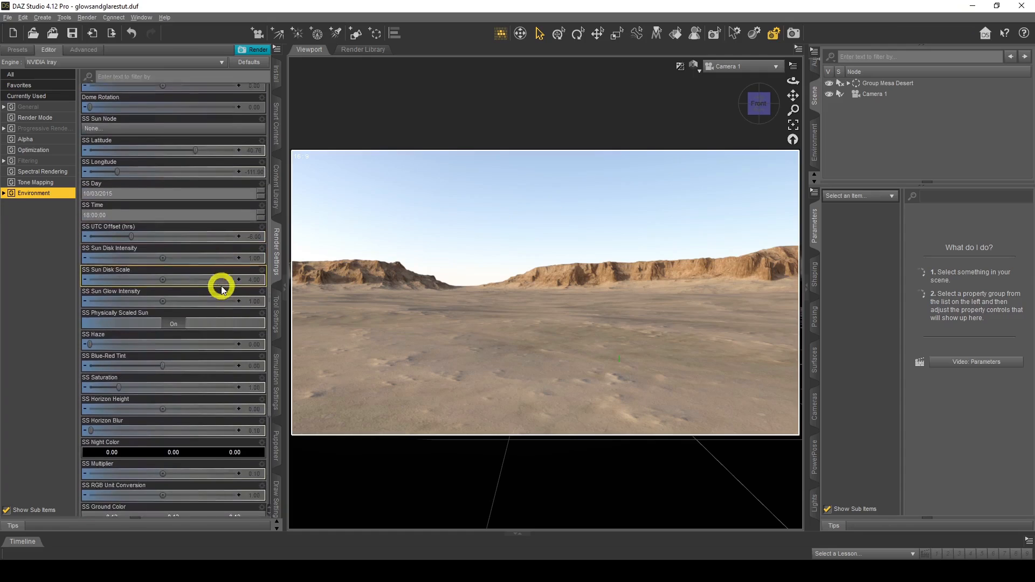
scroll(220, 292, "down", 2)
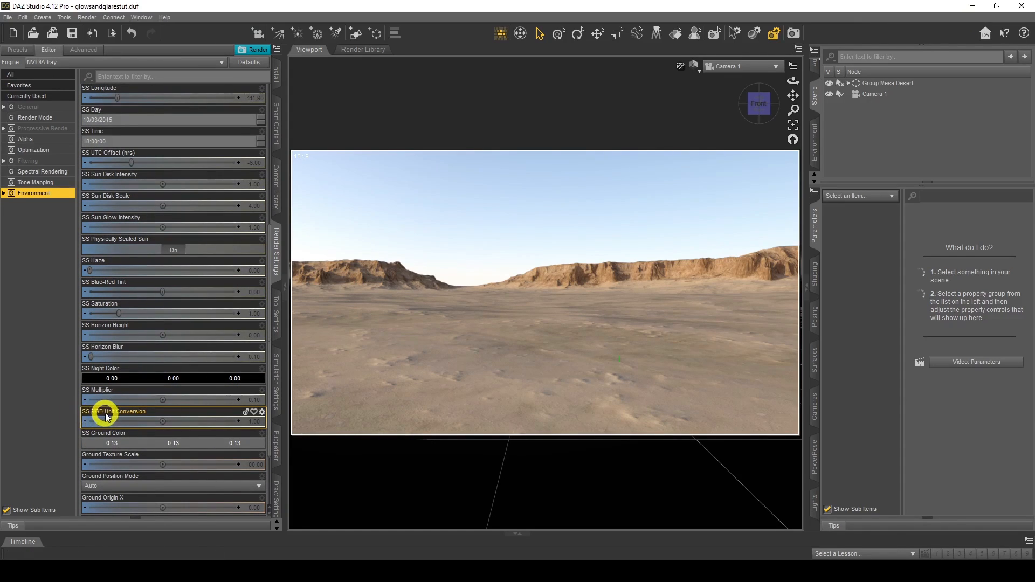
left_click(256, 423)
type("0.318")
key("Return")
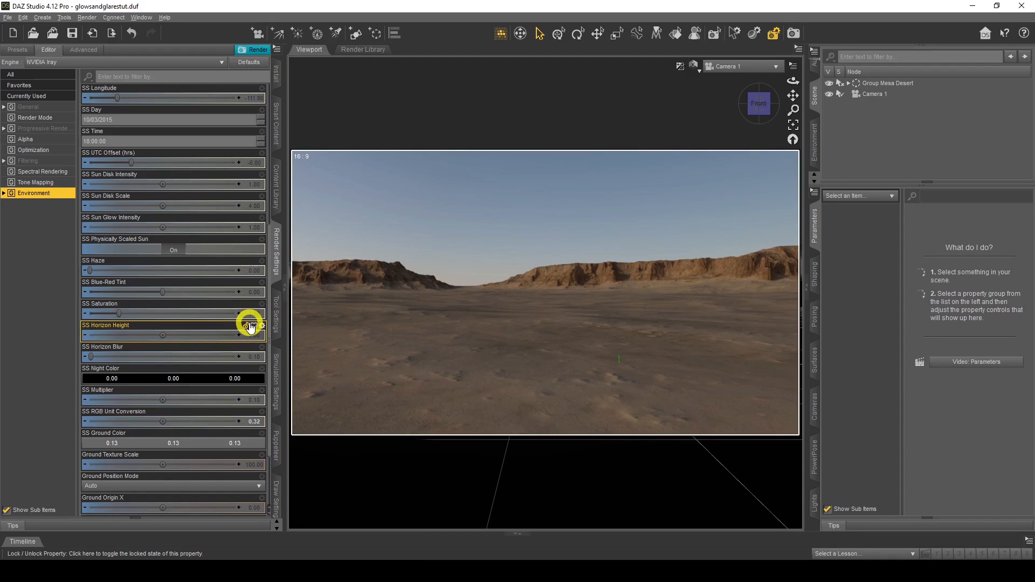
Rotate the dome to about 115.57 to bring the sun into the camera view.
scroll(192, 281, "up", 3)
scroll(192, 280, "up", 3)
left_click_drag(92, 292, 137, 294)
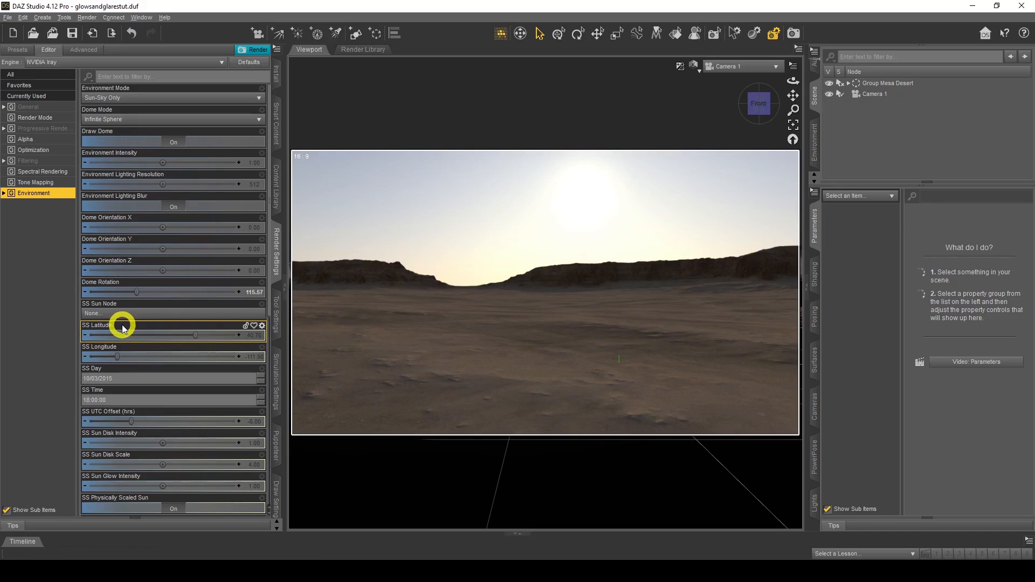
Lower the sun to the horizon by adjusting SS Latitude to about 63.43 and SS Longitude to about -108.27.
left_click_drag(195, 335, 215, 335)
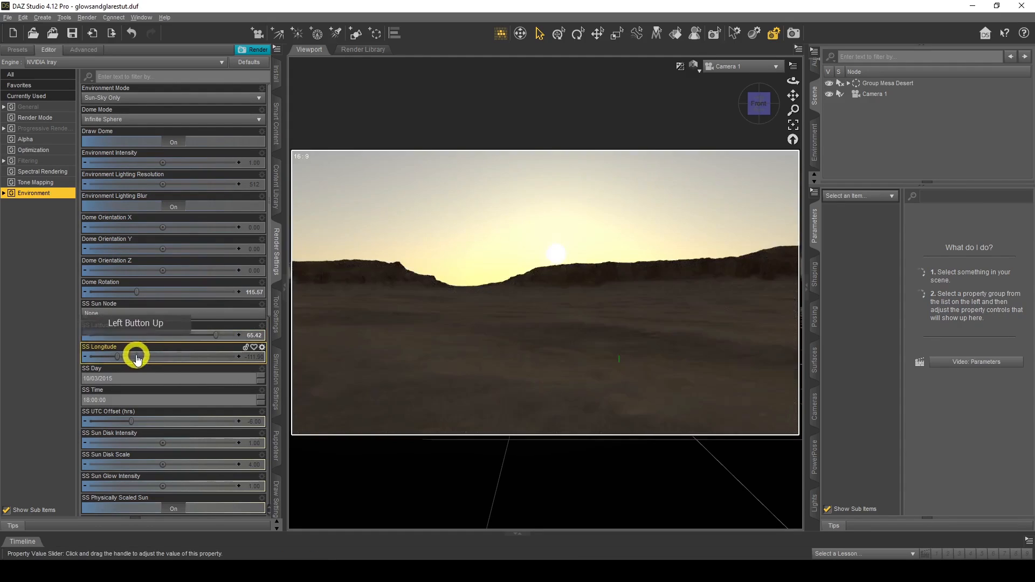
left_click_drag(120, 353, 119, 355)
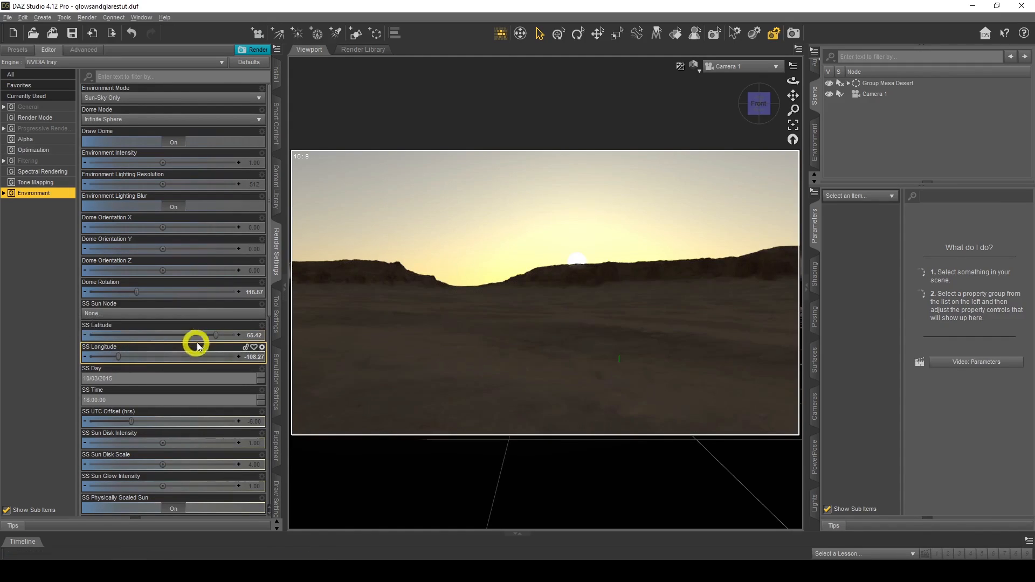
left_click_drag(213, 335, 214, 334)
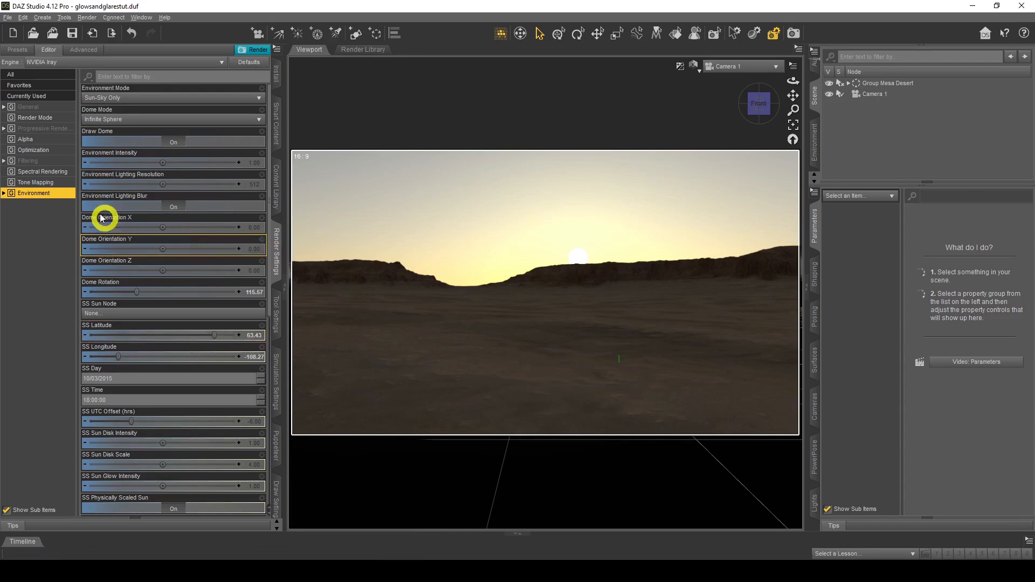
Enable the Bloom Filter in the Filtering render settings.
left_click(32, 162)
left_click(93, 239)
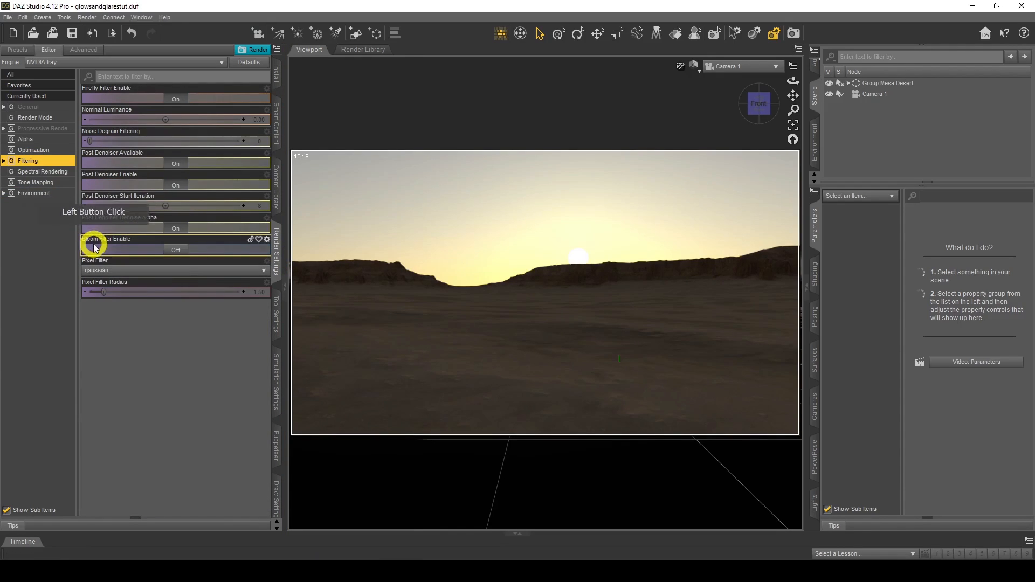
left_click(171, 249)
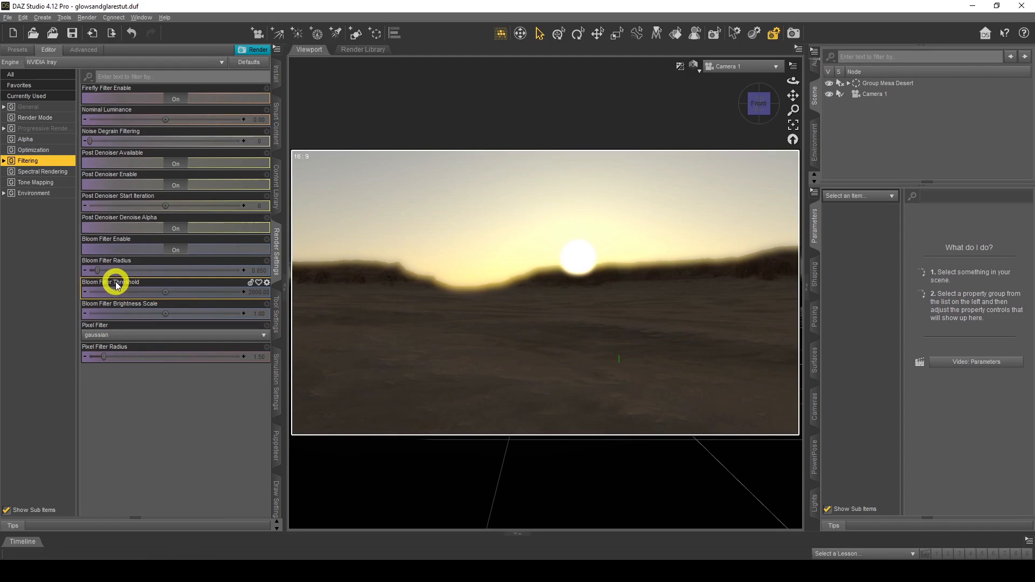
Set the Bloom Filter Threshold to 10000.
left_click(259, 292)
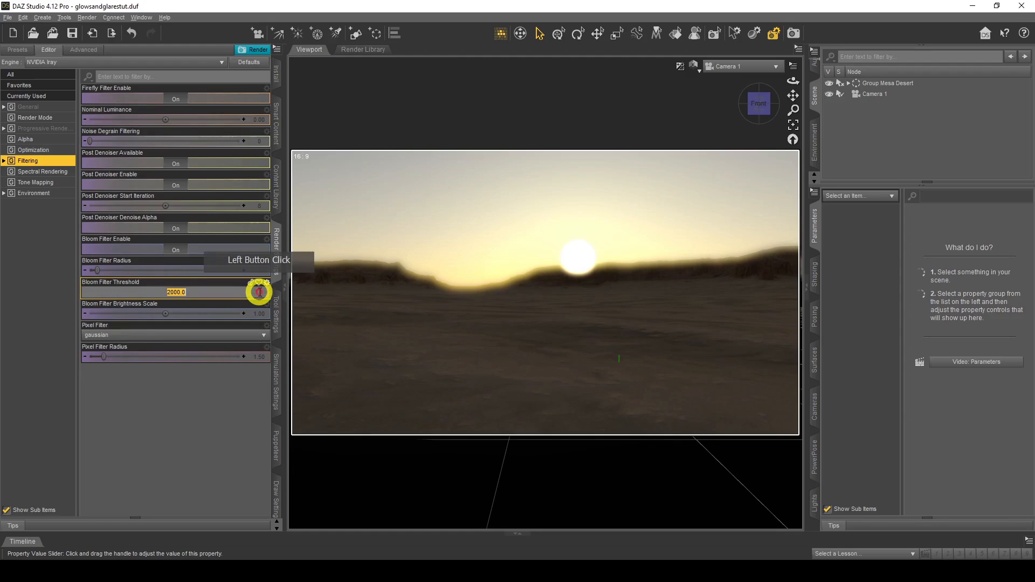
type("1000")
key("Return")
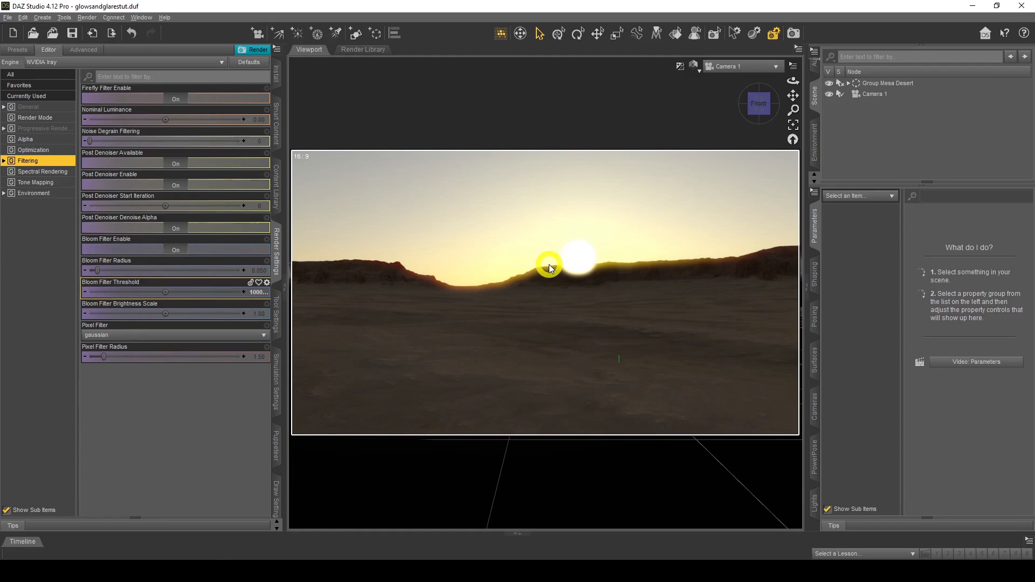
Set the Bloom Filter Radius to 0.3 and the Bloom Filter Brightness Scale to 0.3.
left_click(262, 272)
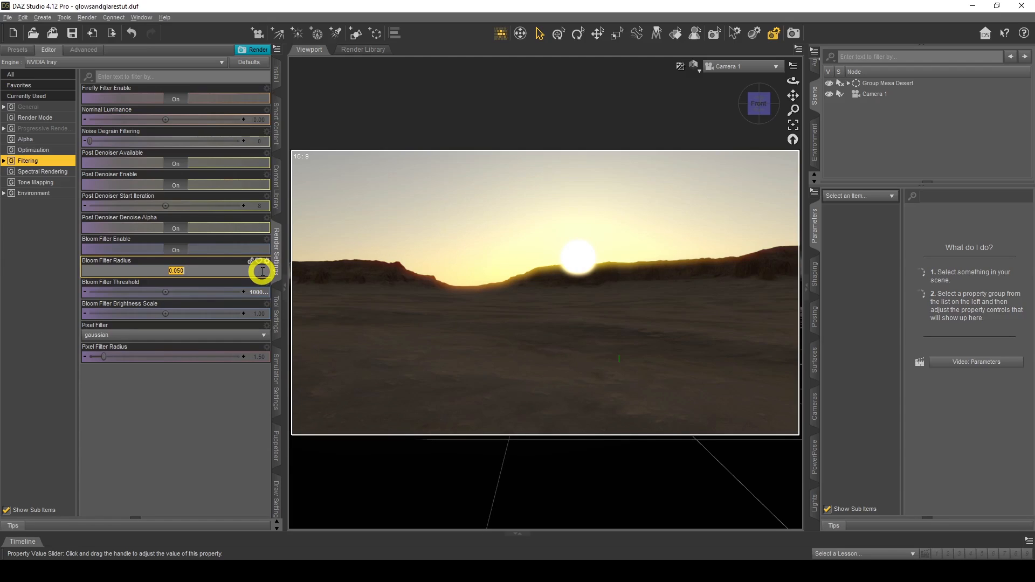
type("0.3")
key("Return")
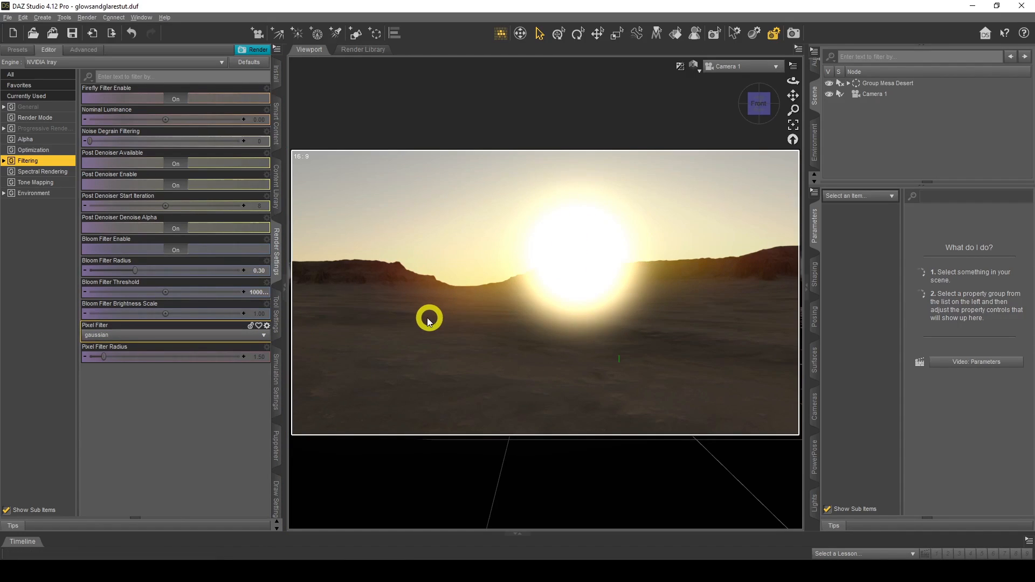
left_click(261, 314)
type("0.2")
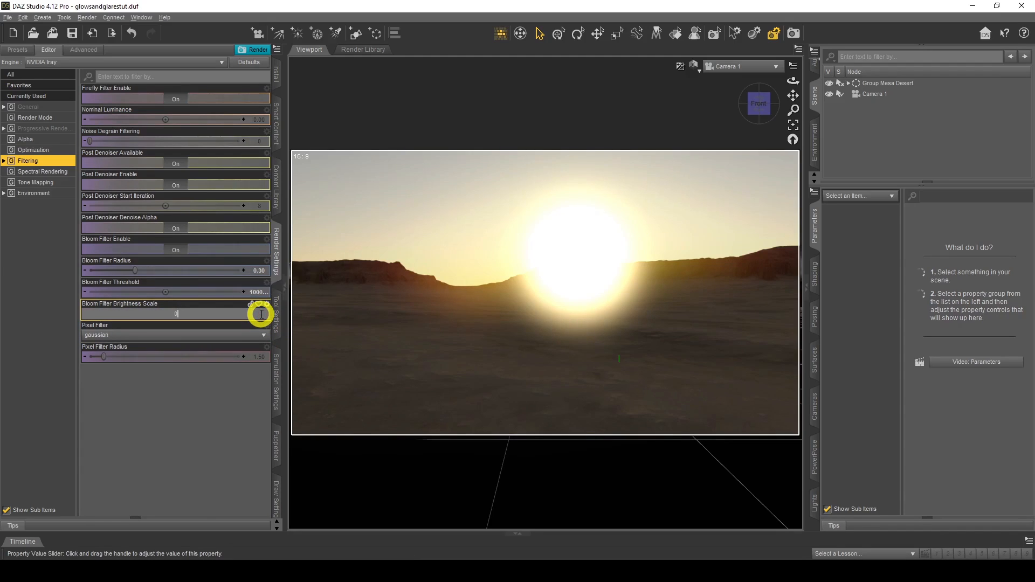
key("Return")
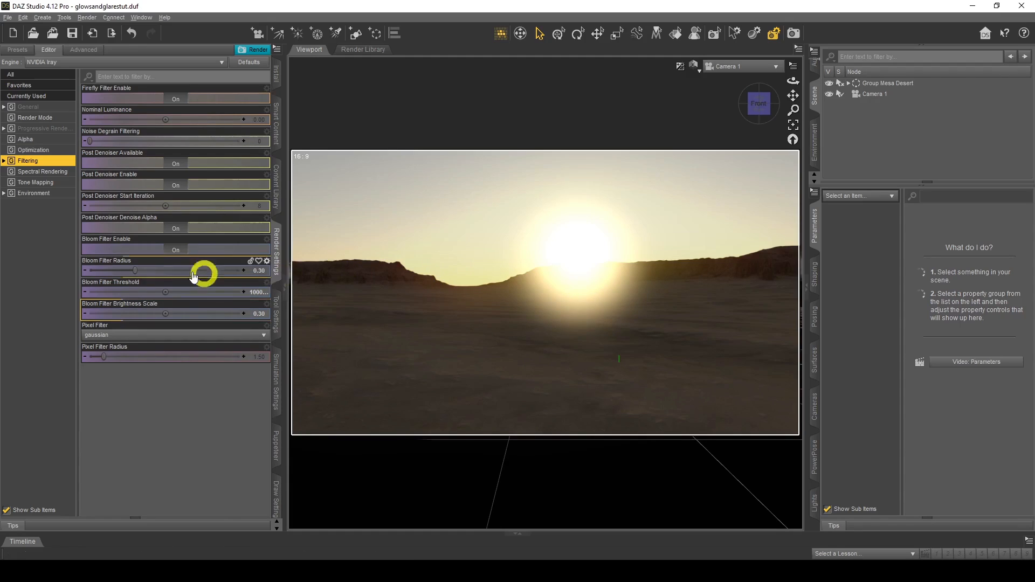
Reduce the sun's glow by setting the Bloom Filter Radius to 0.1 and the Brightness Scale to 0.05.
left_click(261, 270)
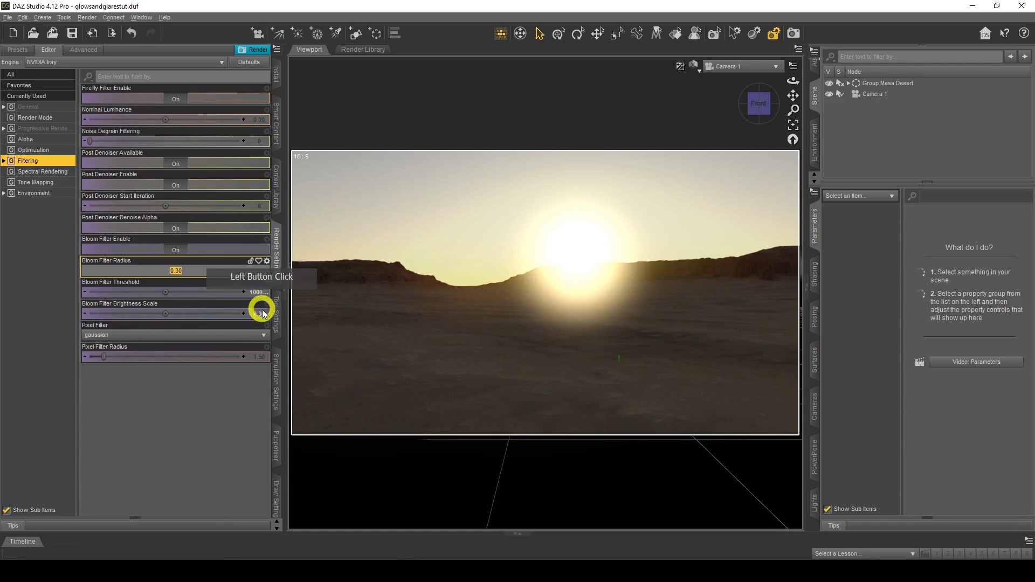
type("0.")
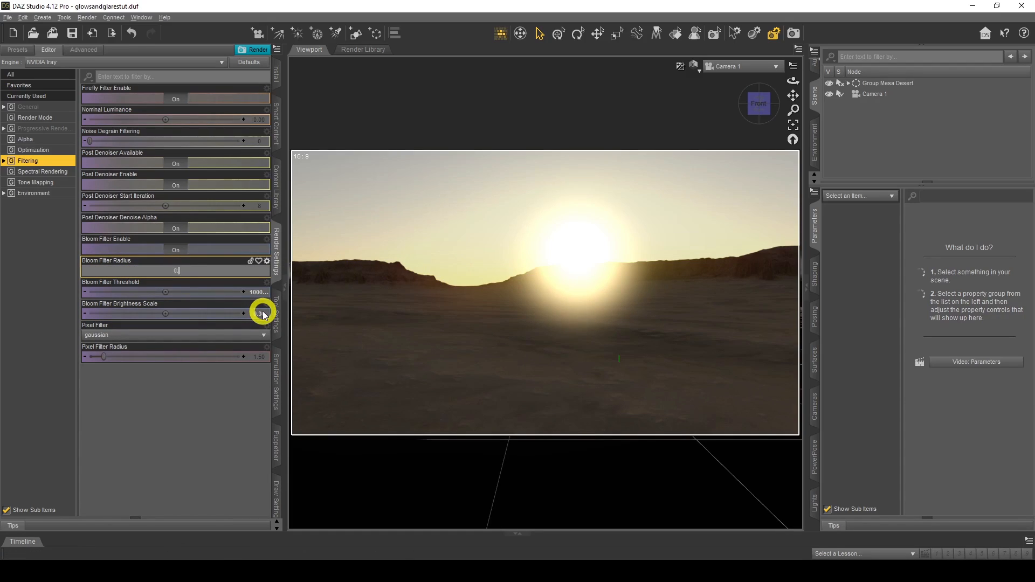
type("1")
key("Return")
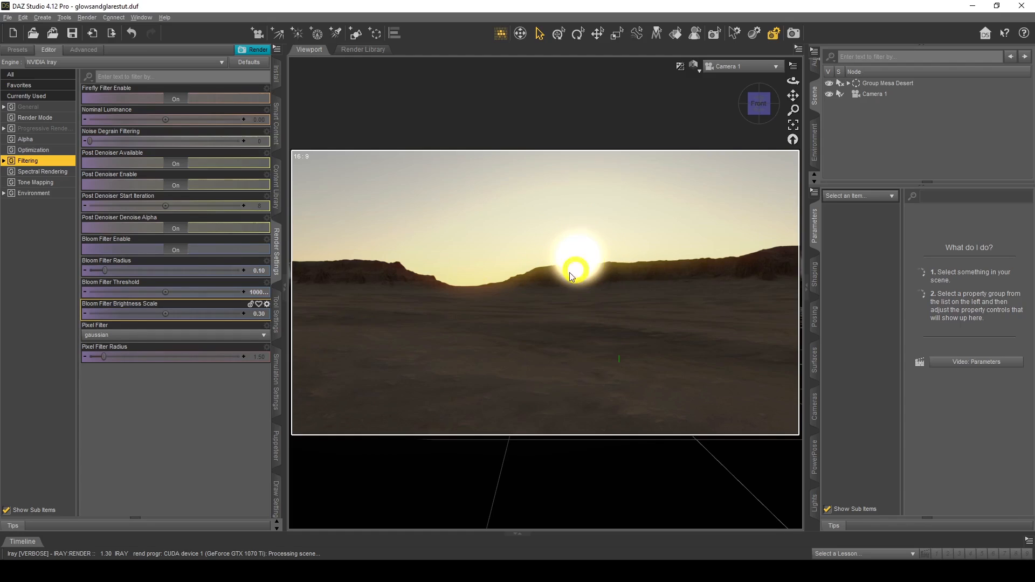
left_click(261, 315)
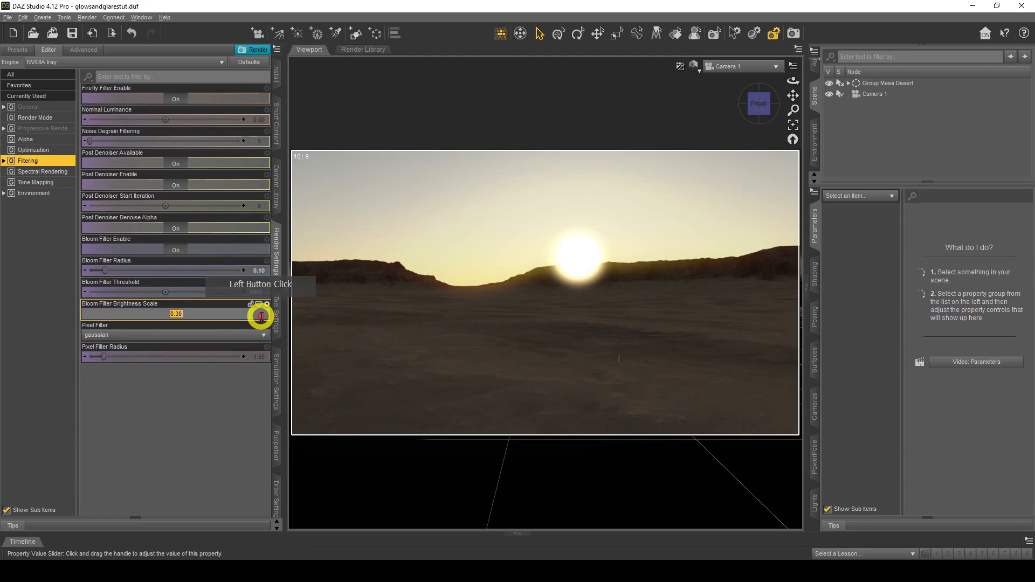
type("0.05")
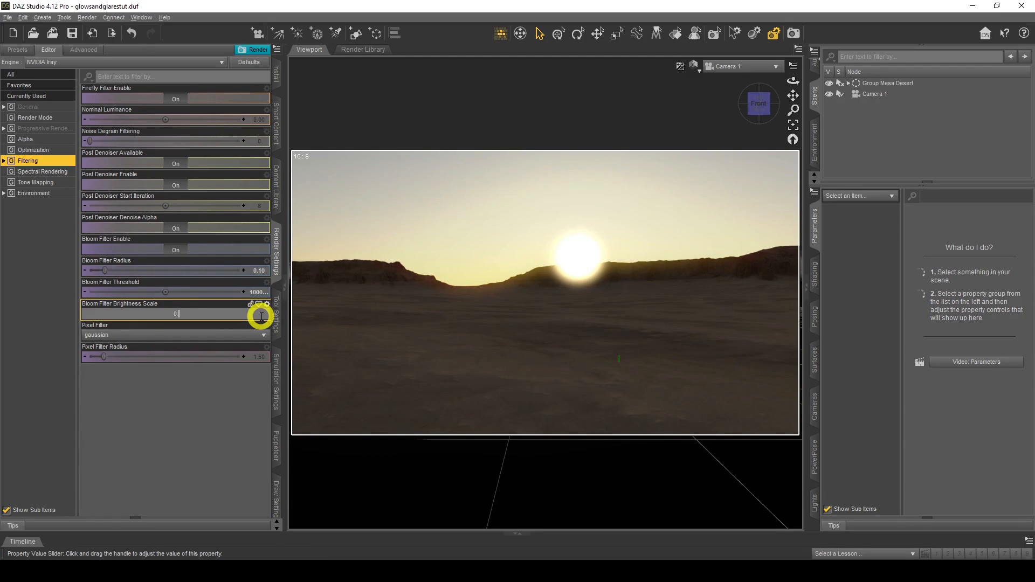
key("Return")
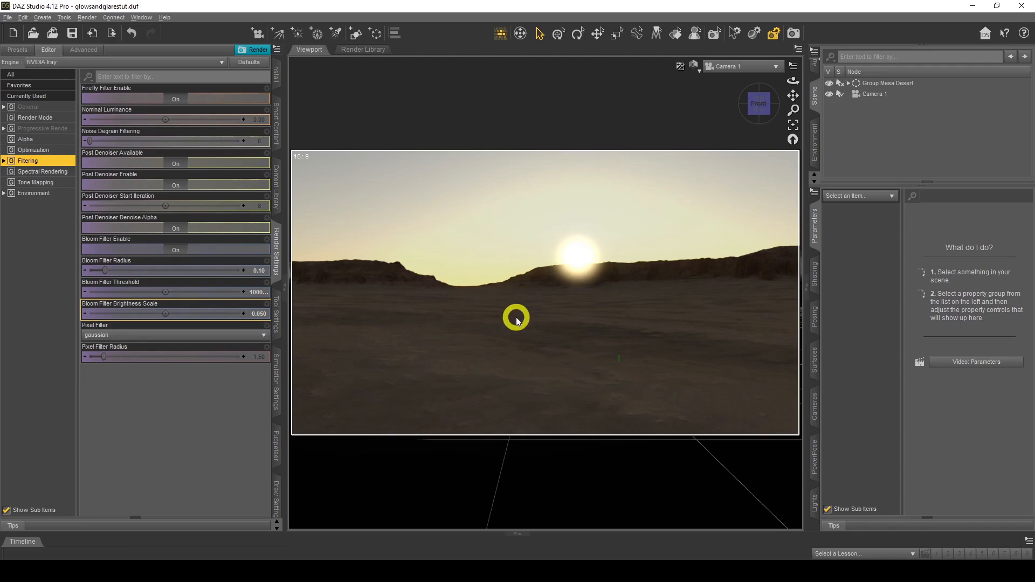
Set the Bloom Filter Threshold to 7000.
double_click(257, 293)
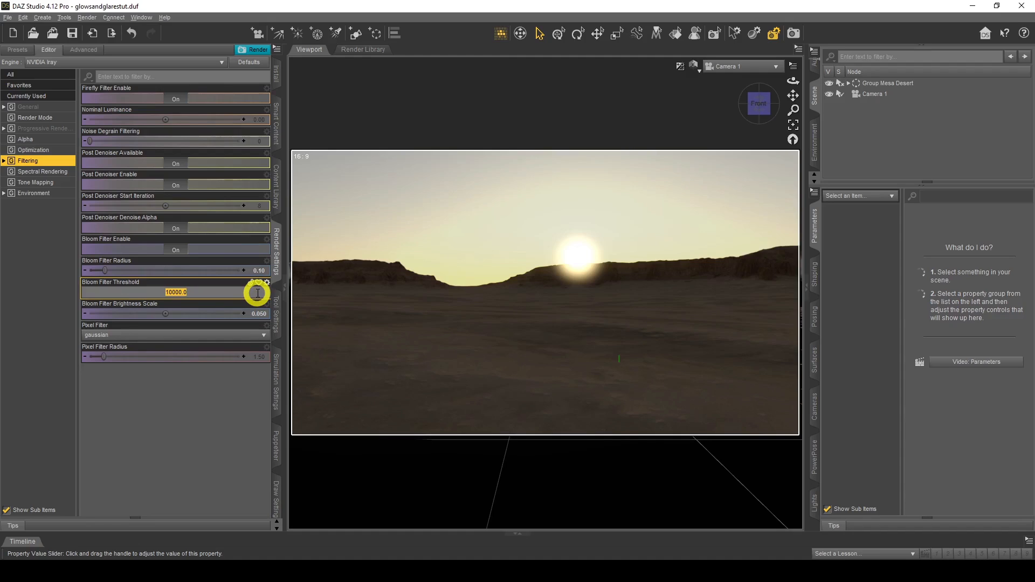
type("7000")
key("Return")
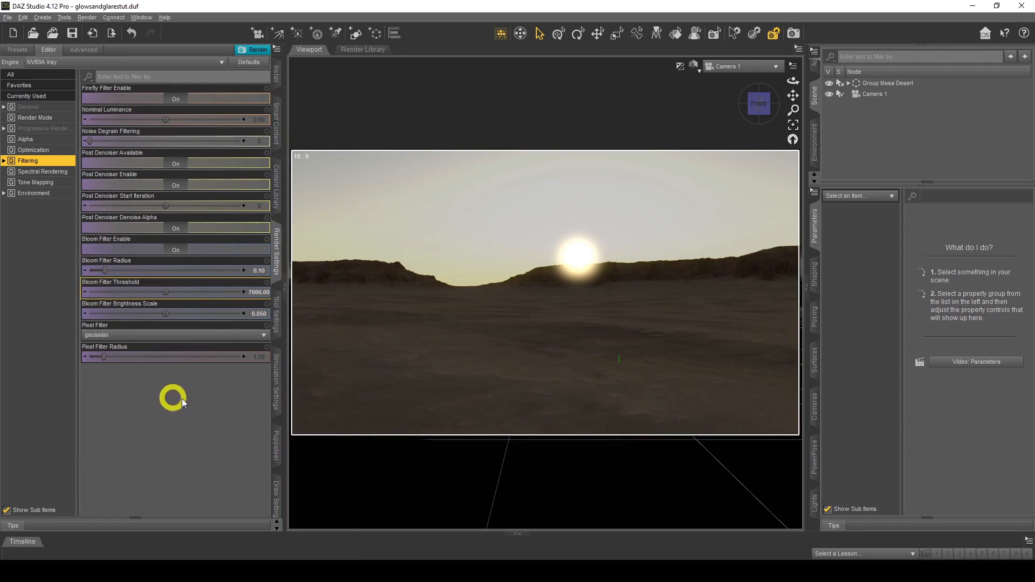
Try a Bloom Filter Threshold of 1000 and return it to 7000.
left_click(259, 293)
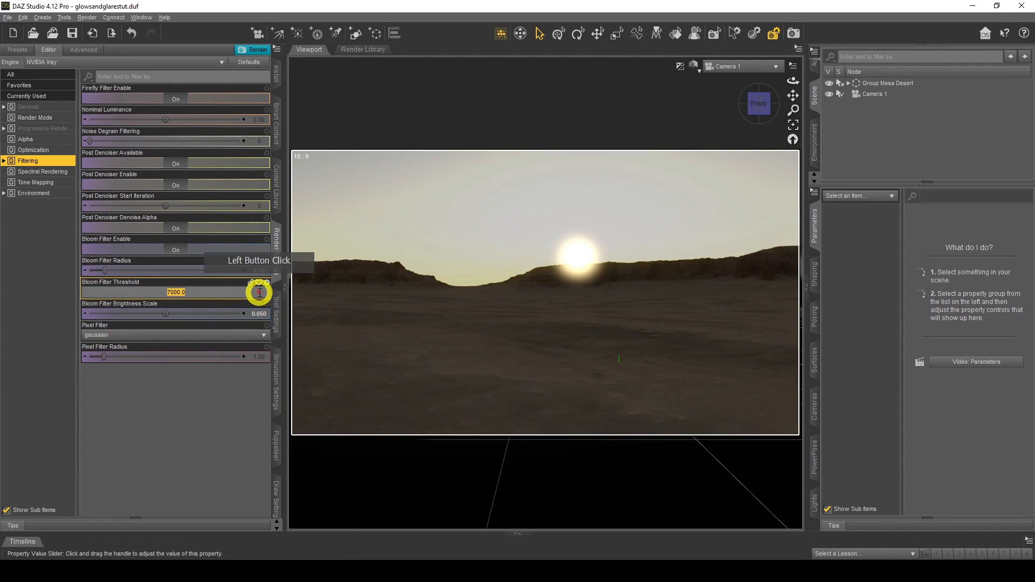
type("1000")
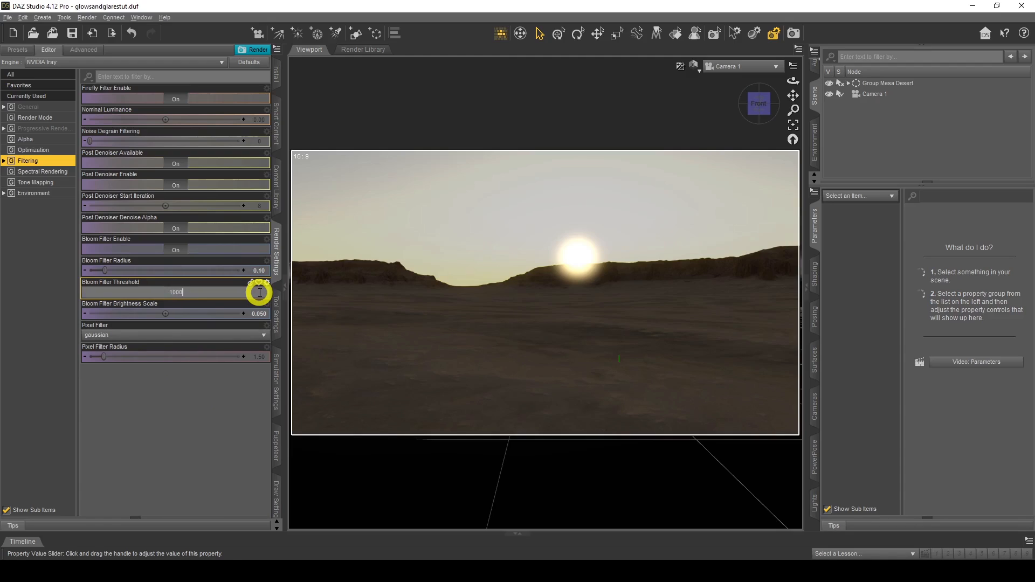
key("Return")
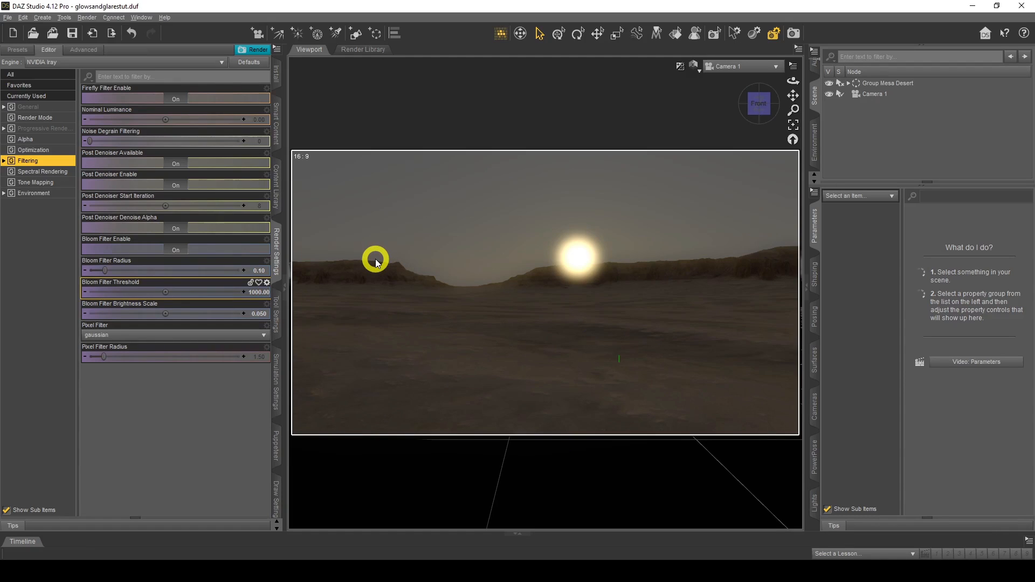
left_click(262, 293)
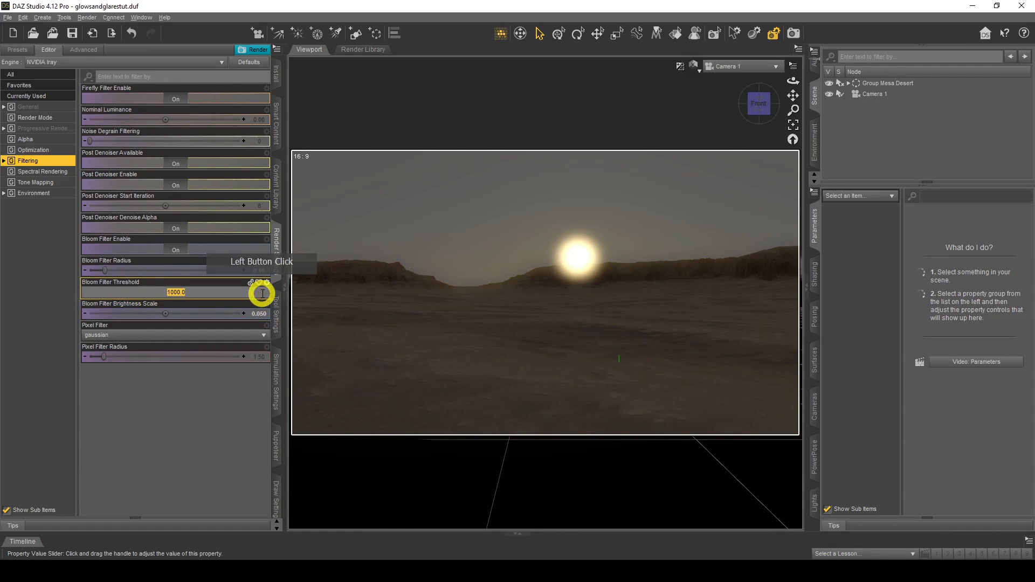
type("7000")
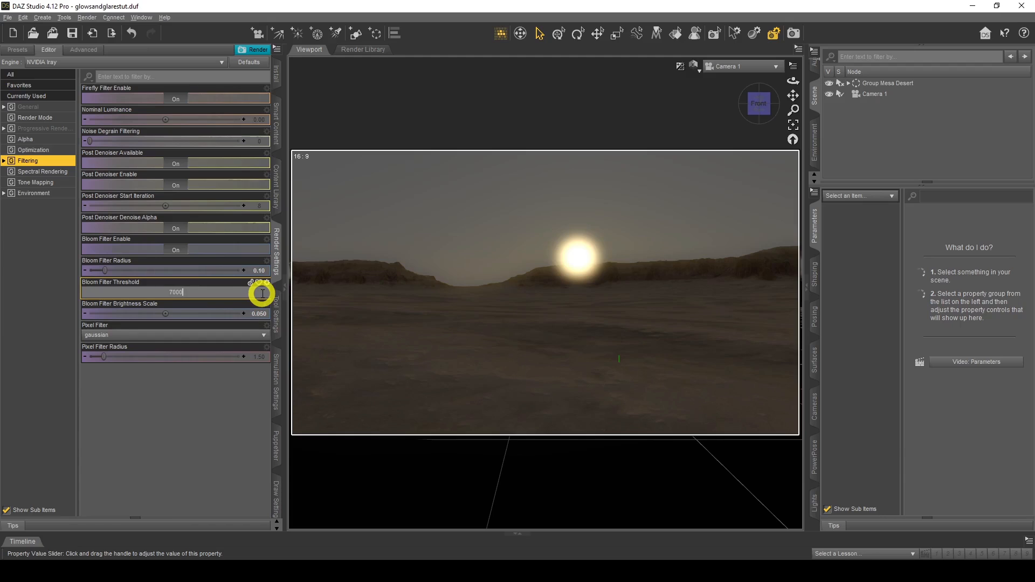
key("Return")
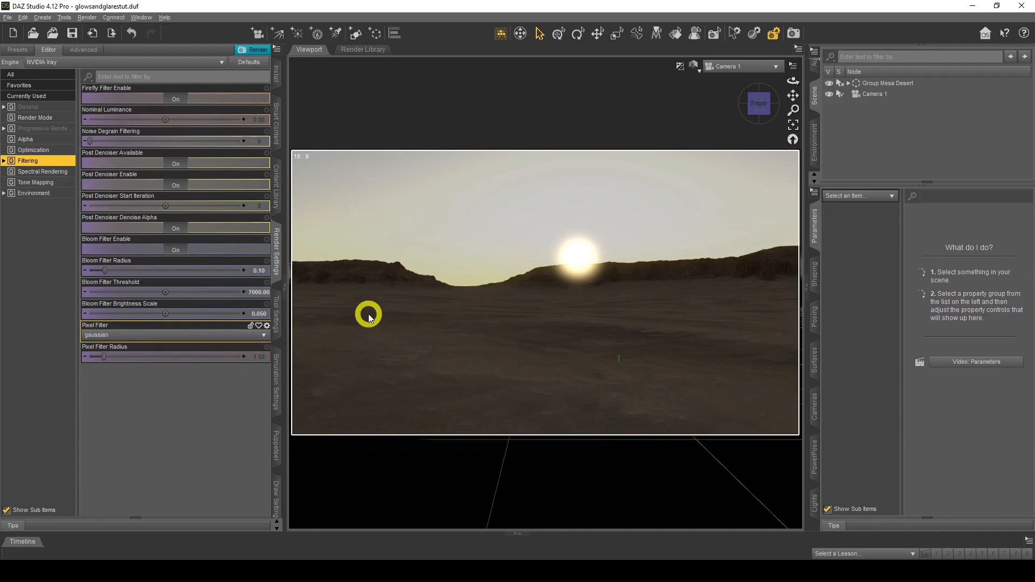
Set the Bloom Filter Radius to 0.05.
left_click(259, 271)
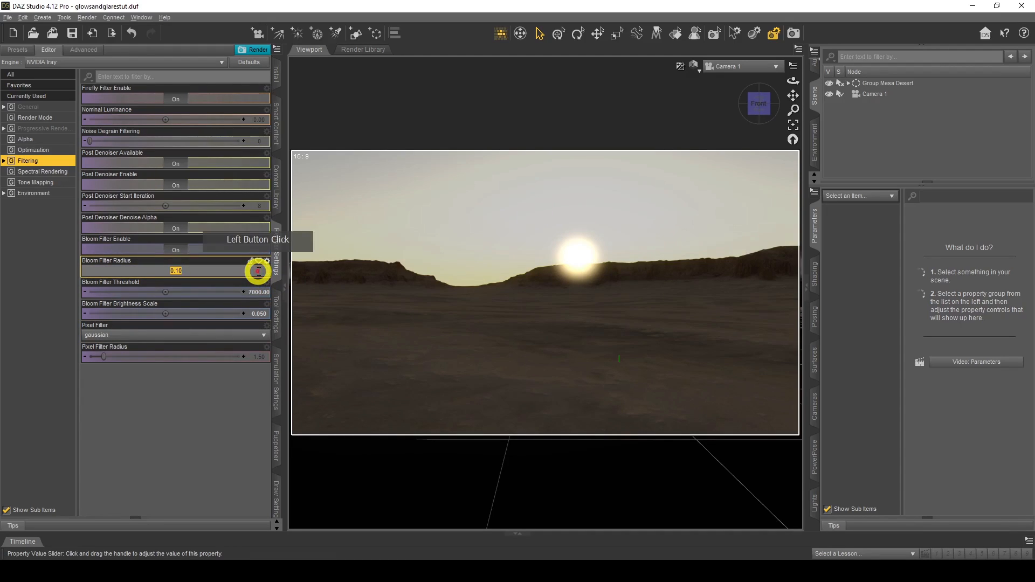
type("0.05")
key("Return")
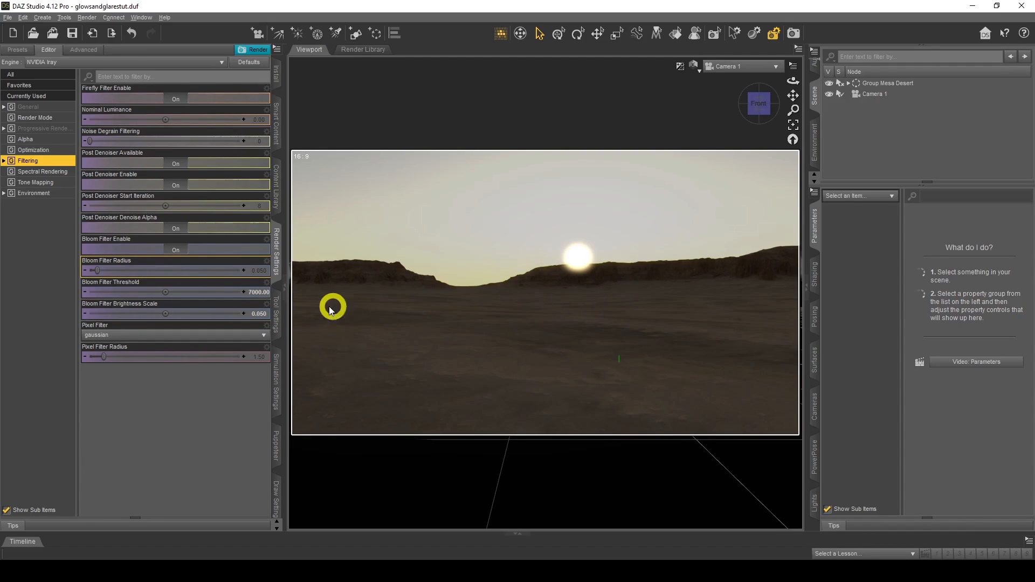
Set the Bloom Filter Radius to 0.3.
left_click(264, 272)
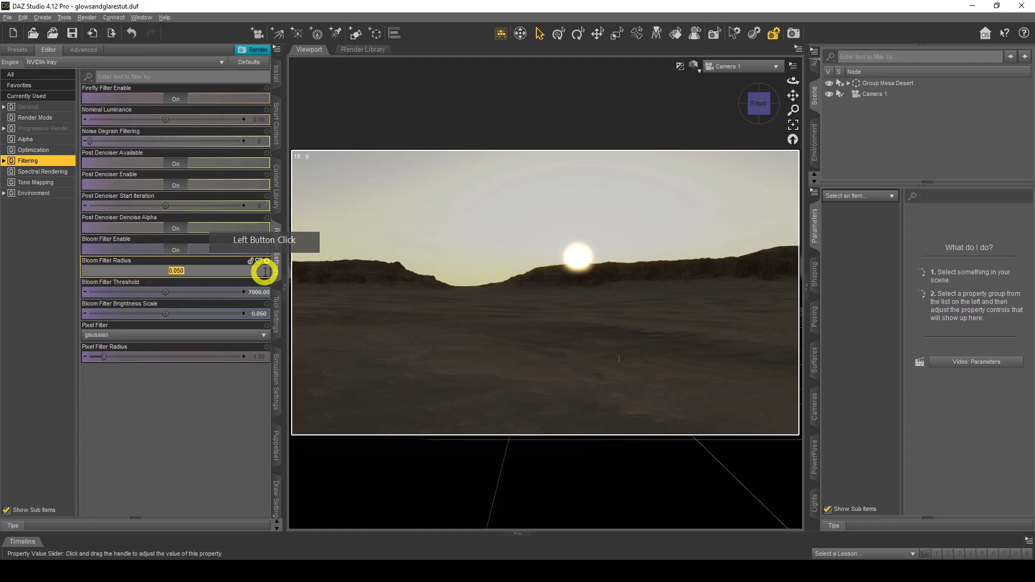
type("0.3")
key("Return")
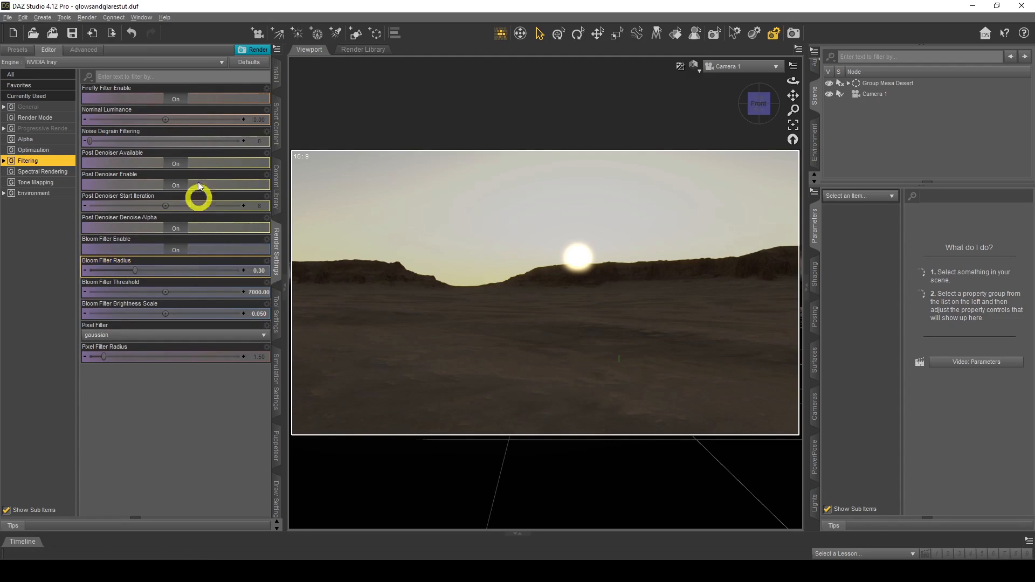
Lower the sun behind the desert ridge by setting the environment's SS Latitude to about 62.77.
left_click(38, 193)
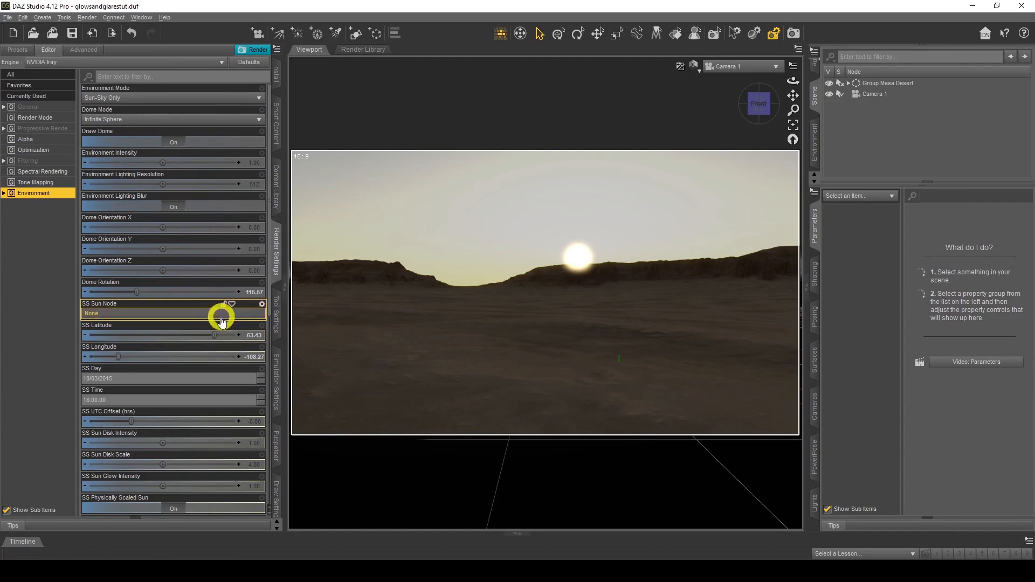
left_click_drag(213, 335, 213, 335)
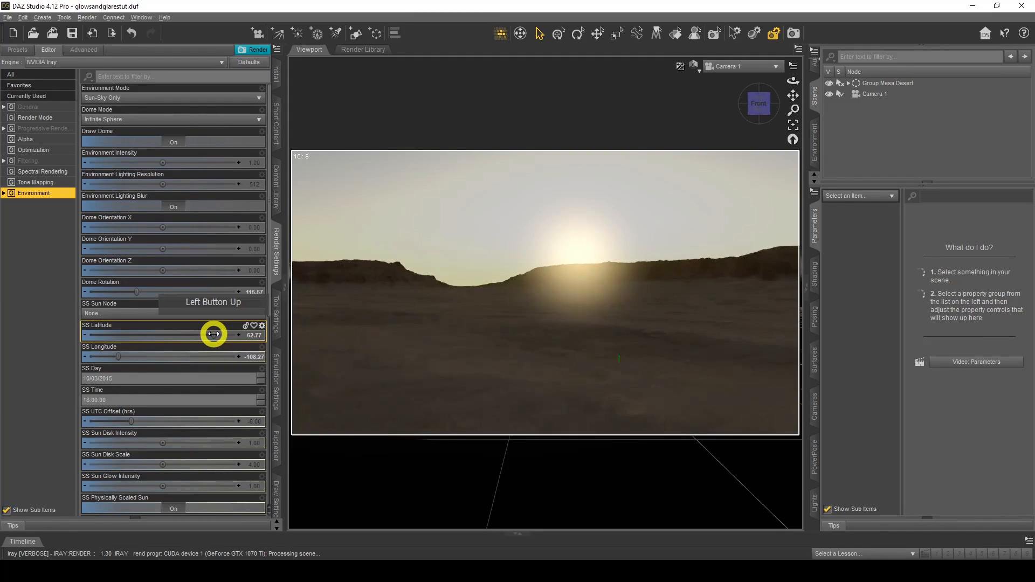
left_click_drag(120, 356, 118, 357)
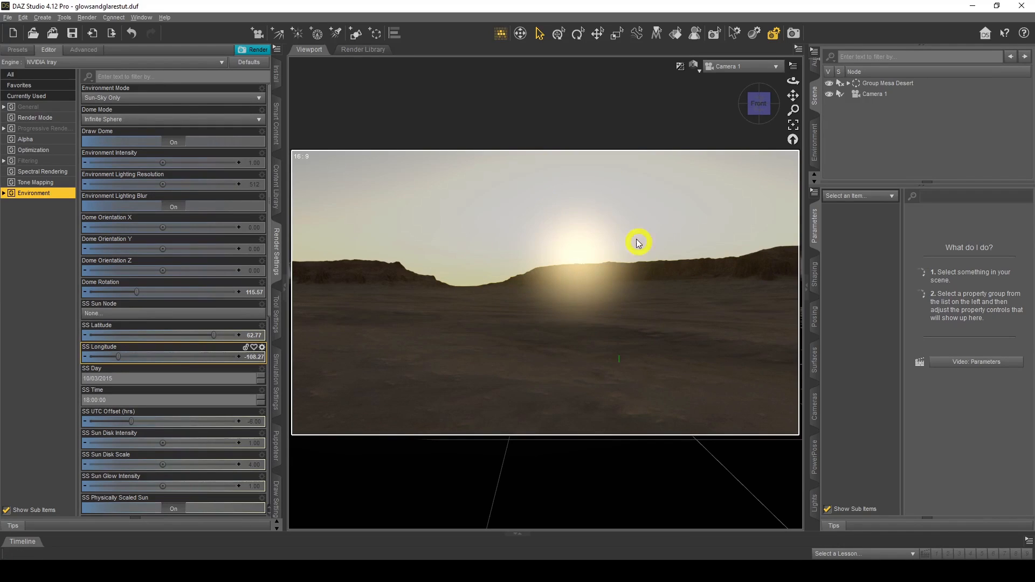
Strengthen the sun's glow by setting the Bloom Filter Brightness Scale to 0.1.
left_click(40, 161)
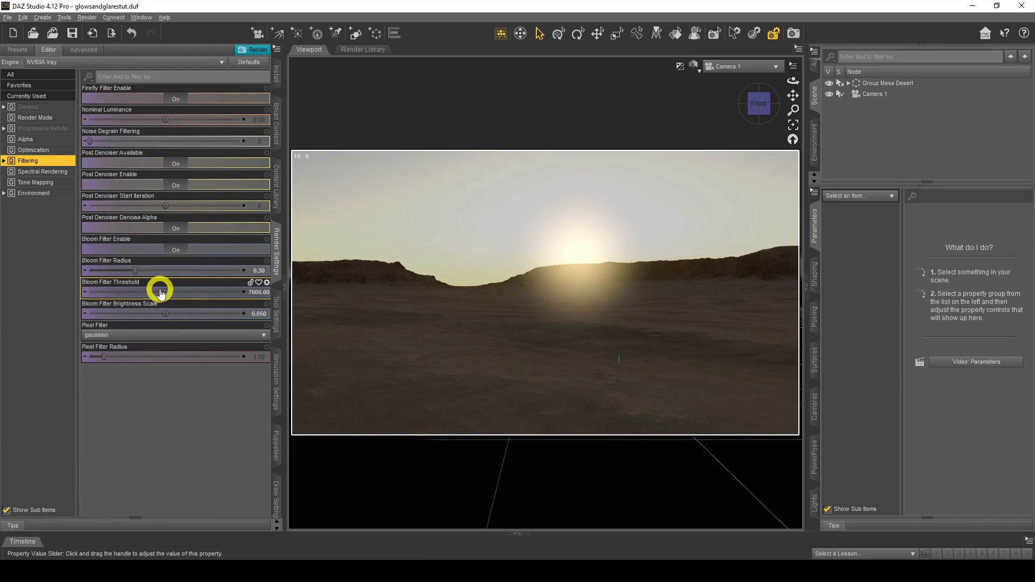
left_click(259, 317)
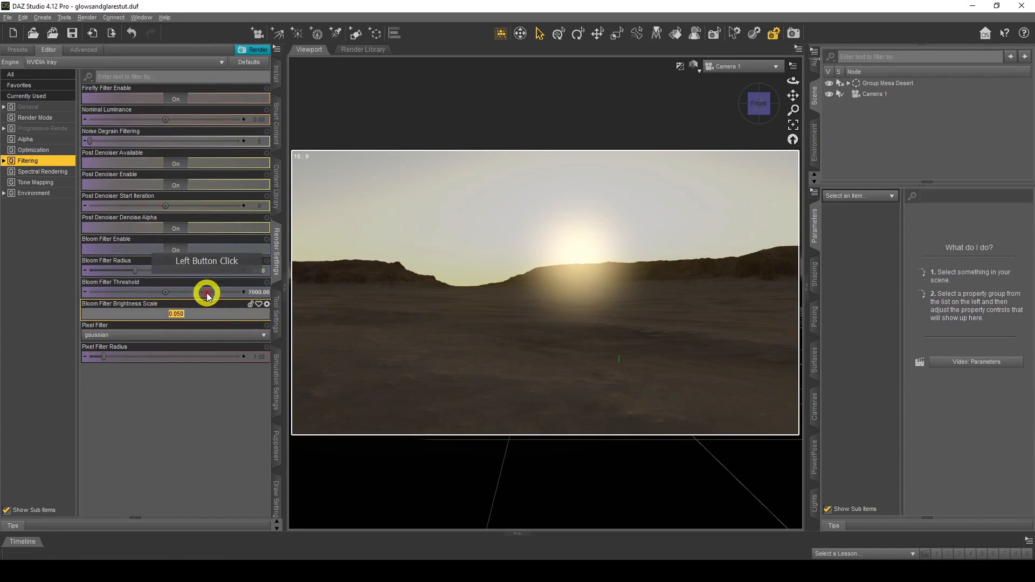
type("0.1")
key("Return")
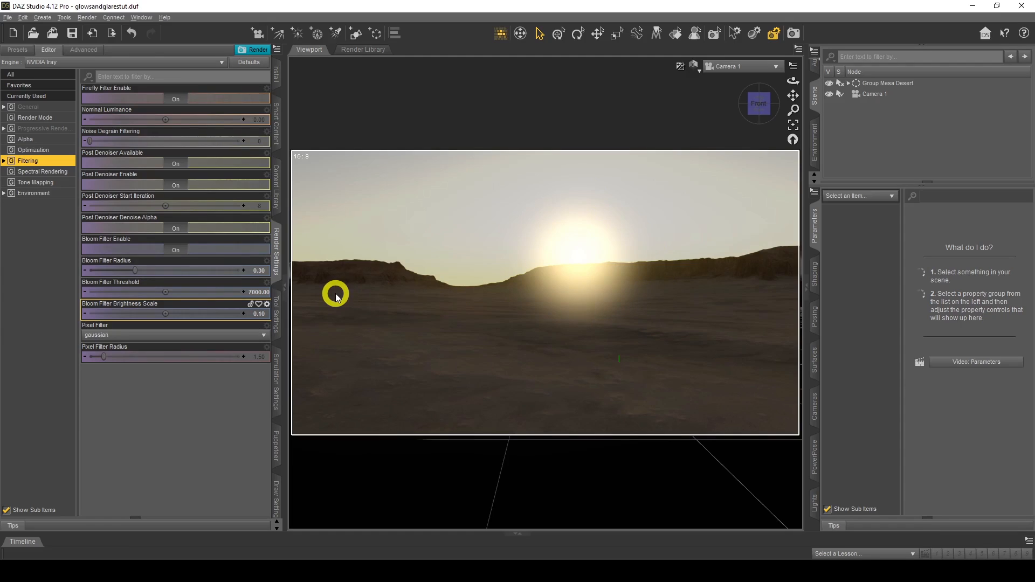
Try SS Sun Disk Scale values of 10 and 20 in the environment settings and return it to 4.
left_click(33, 194)
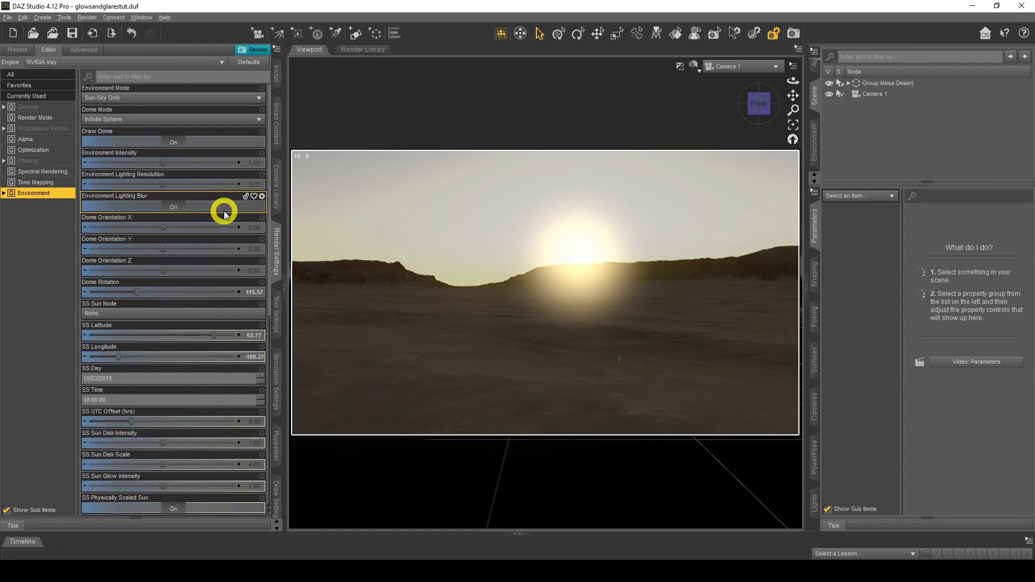
scroll(225, 212, "down", 3)
scroll(225, 211, "down", 6)
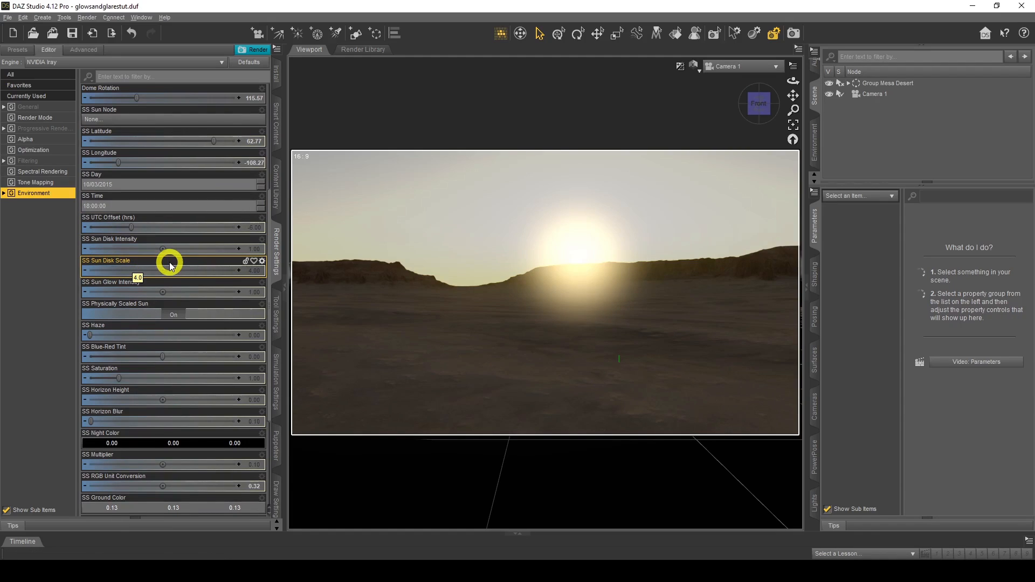
left_click(256, 271)
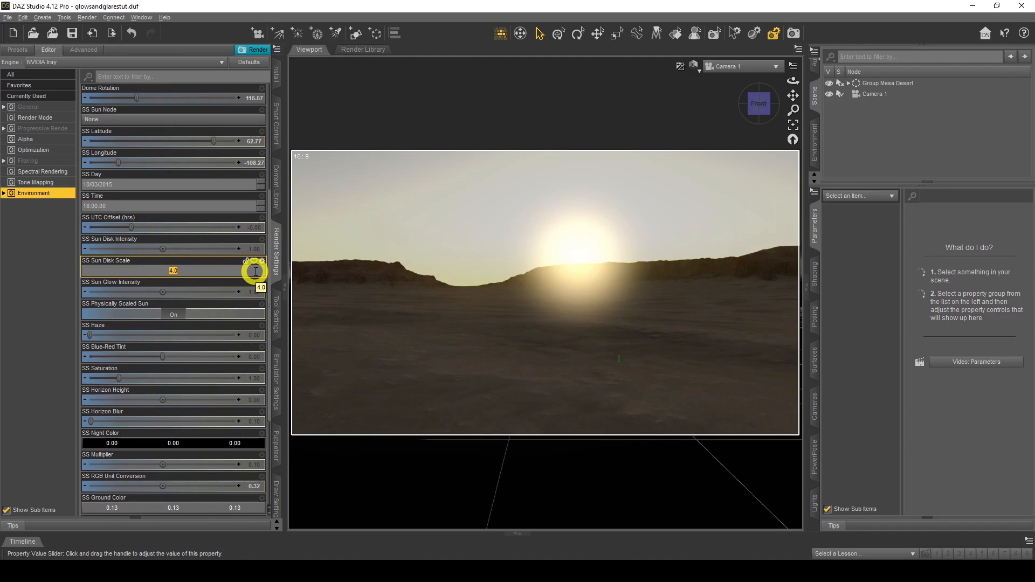
key("Return")
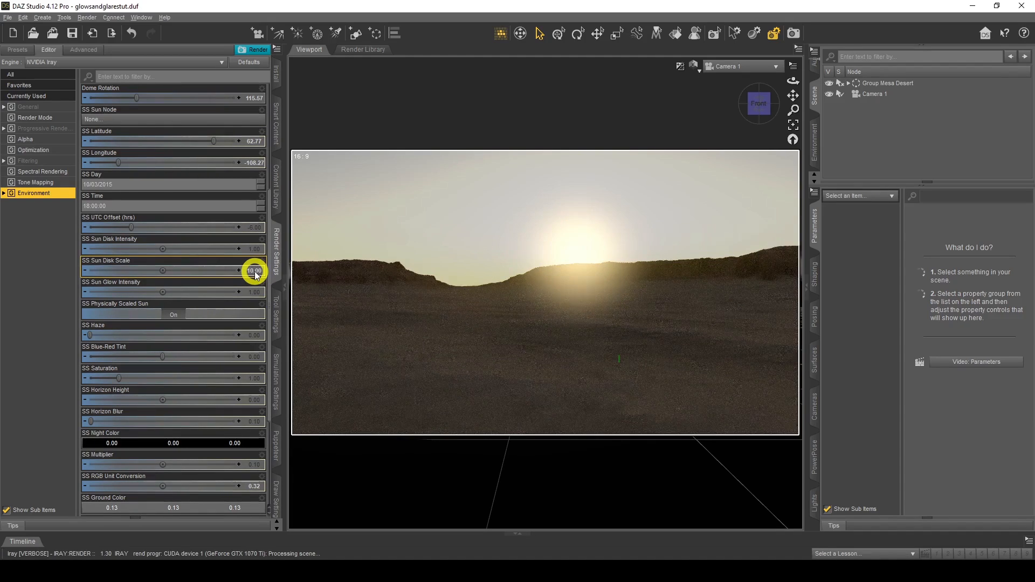
left_click(254, 271)
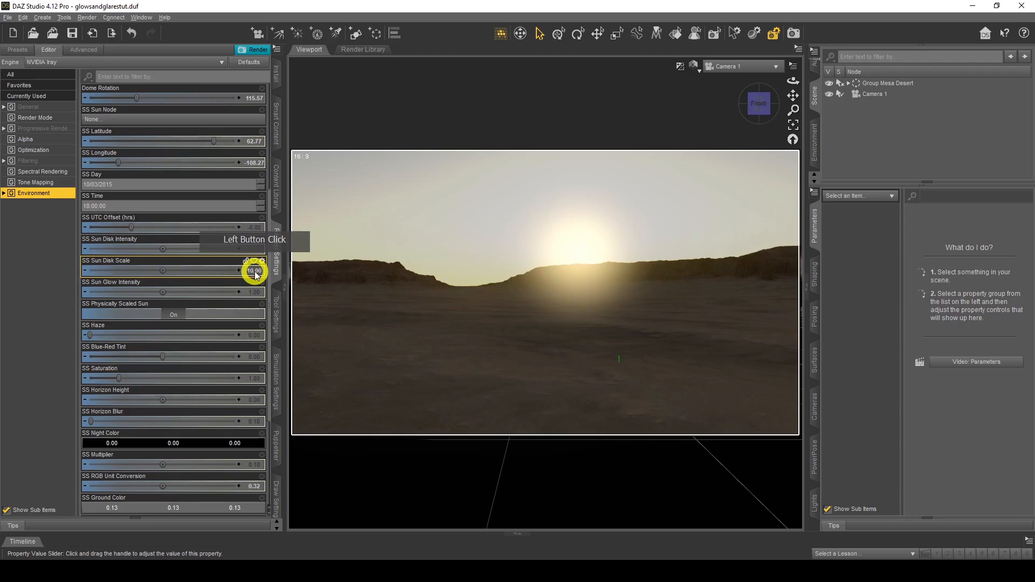
left_click(744, 325)
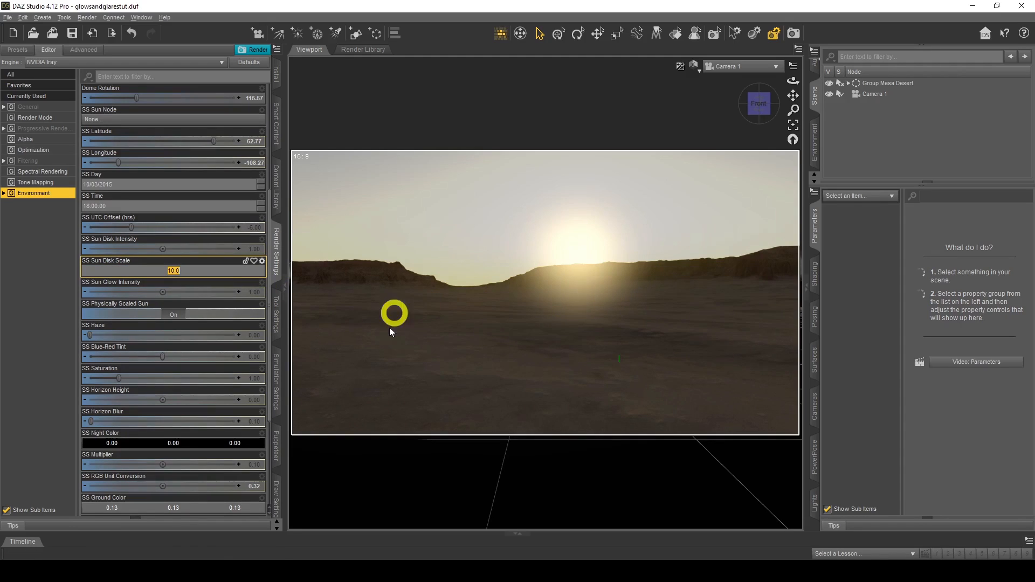
type("20")
key("Return")
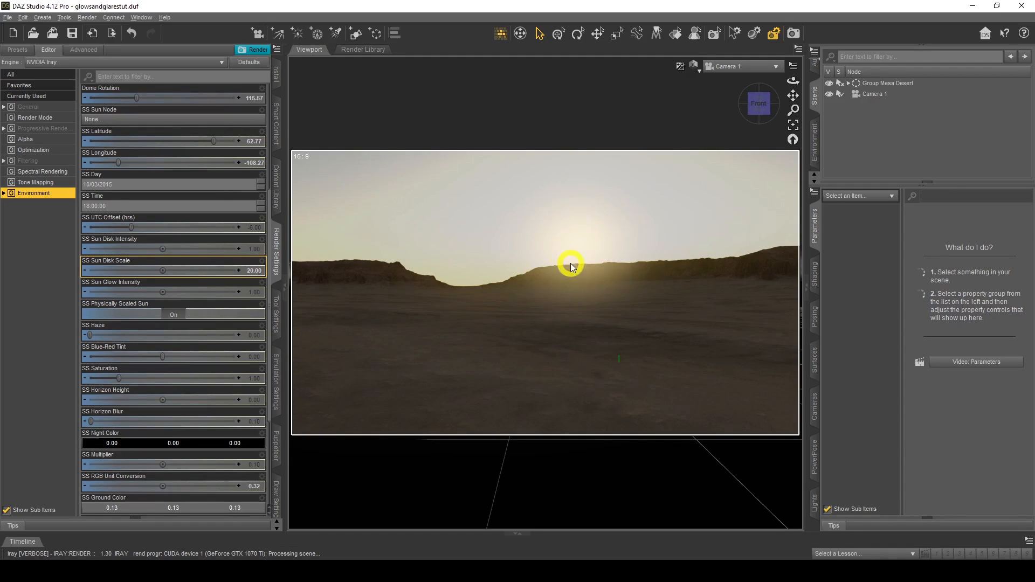
left_click(254, 271)
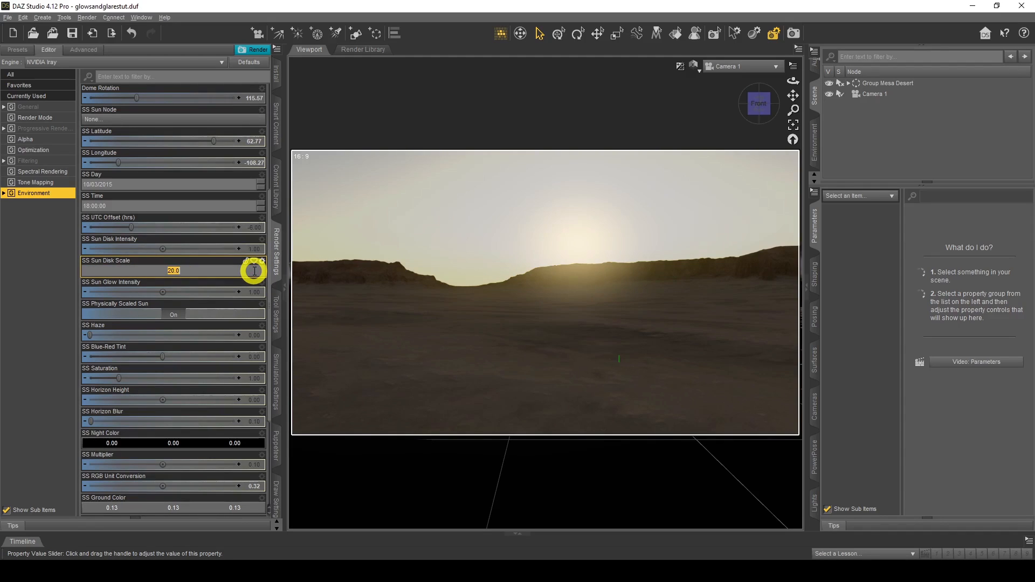
key("Return")
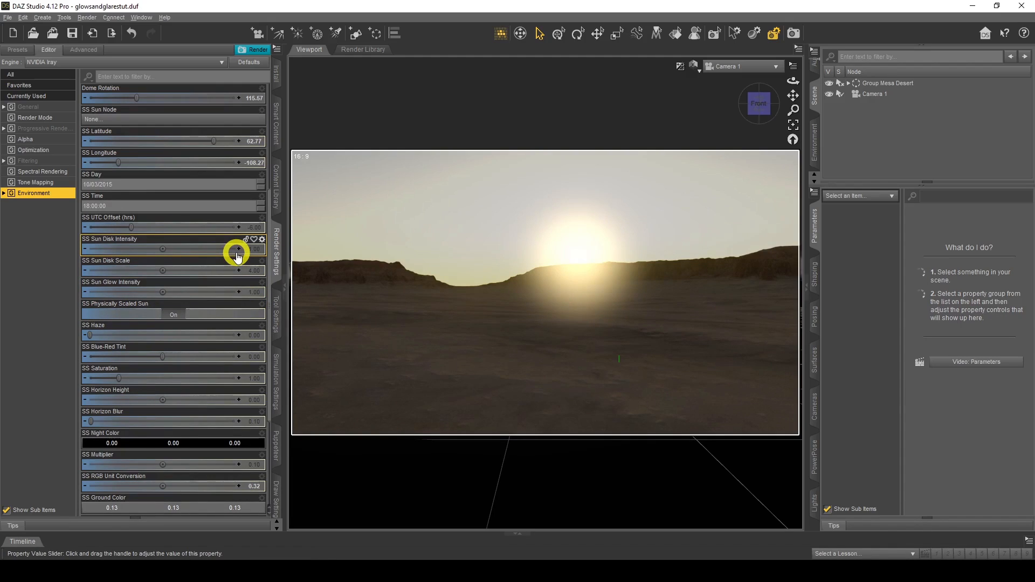
Add atmospheric haze around the sun by raising SS Haze to about 0.66.
scroll(237, 256, "down", 3)
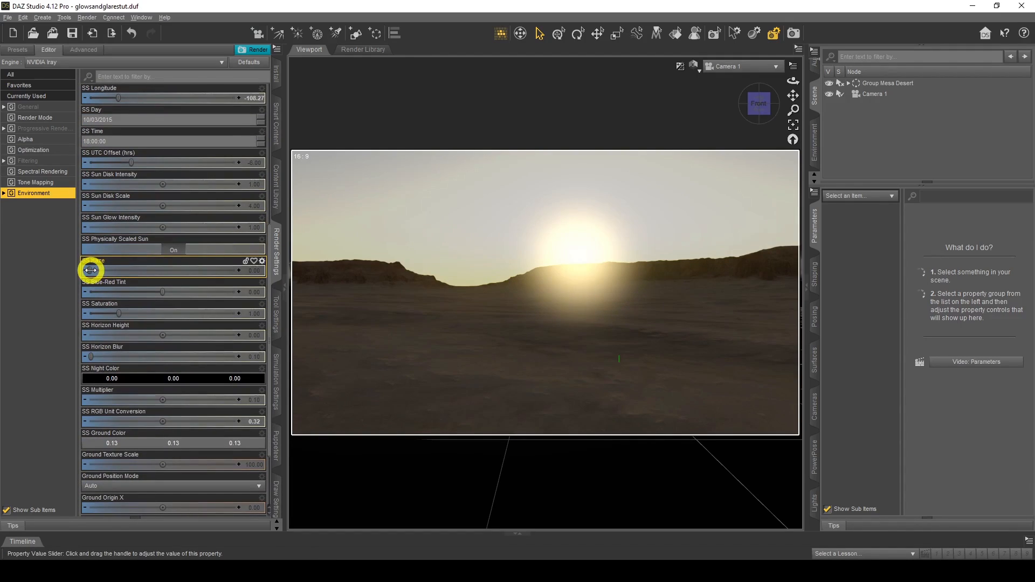
left_click_drag(91, 270, 96, 270)
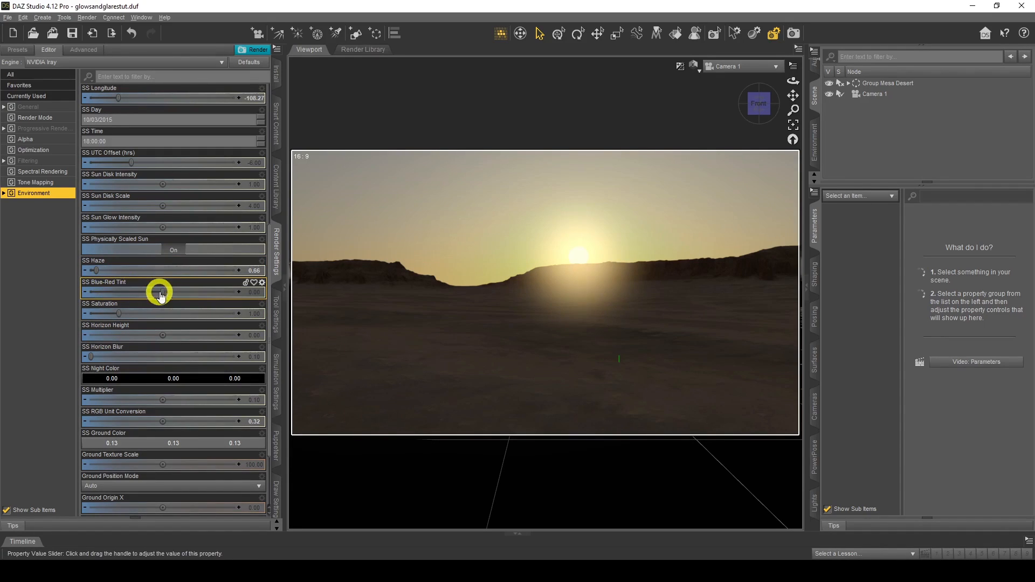
Try an SS Blue-Red Tint of about -0.38 and return it to 0.
left_click_drag(163, 291, 135, 296)
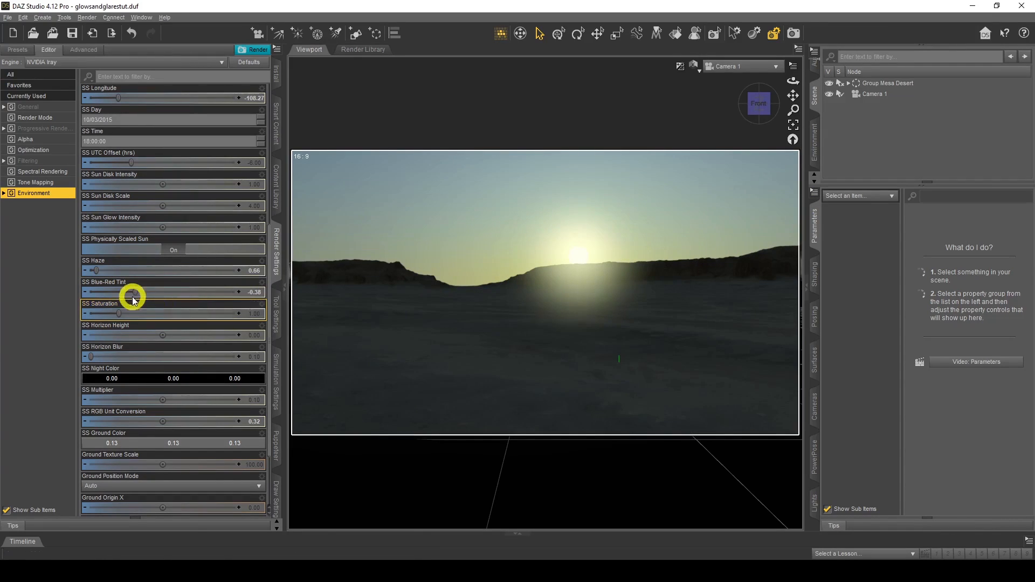
left_click(254, 292)
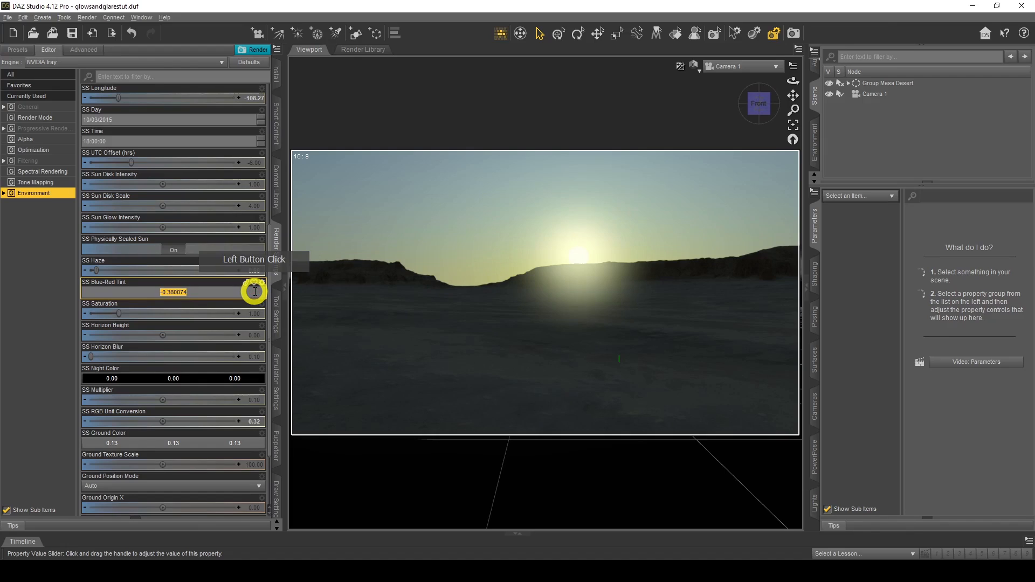
type("0.")
left_click(162, 290)
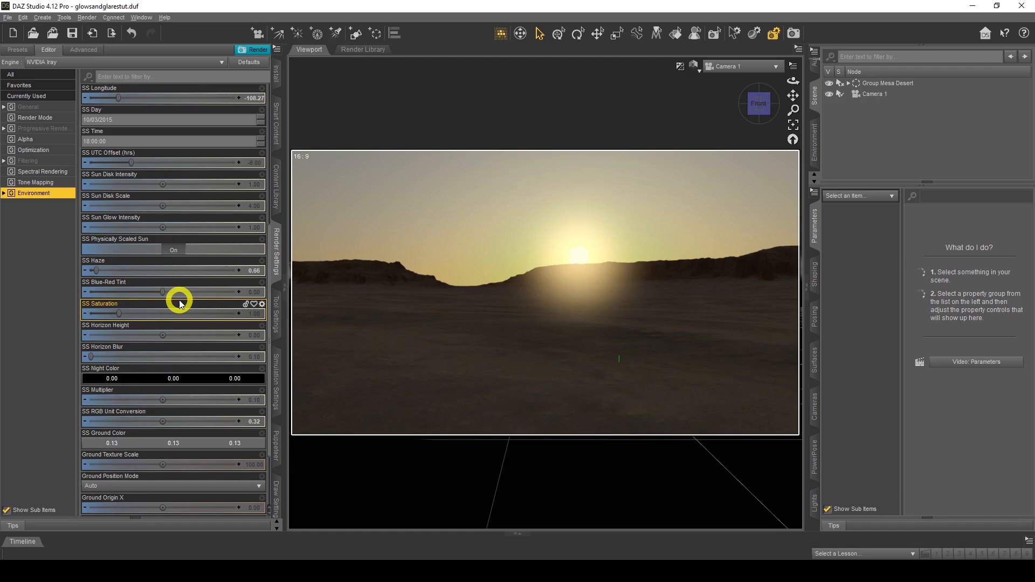
Switch the Environment Mode from Sun-Sky Only to Dome Only.
scroll(180, 304, "up", 4)
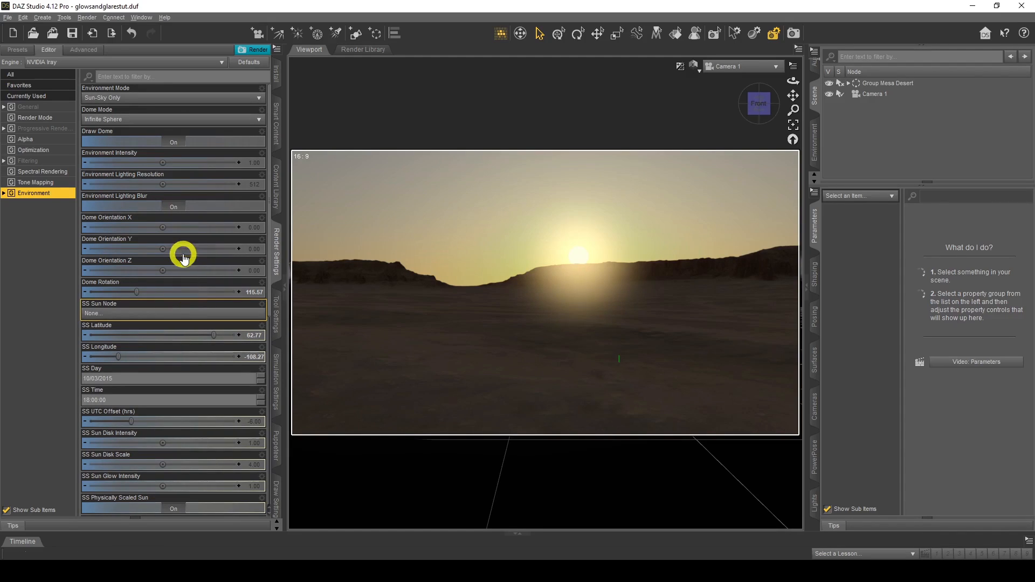
left_click(130, 98)
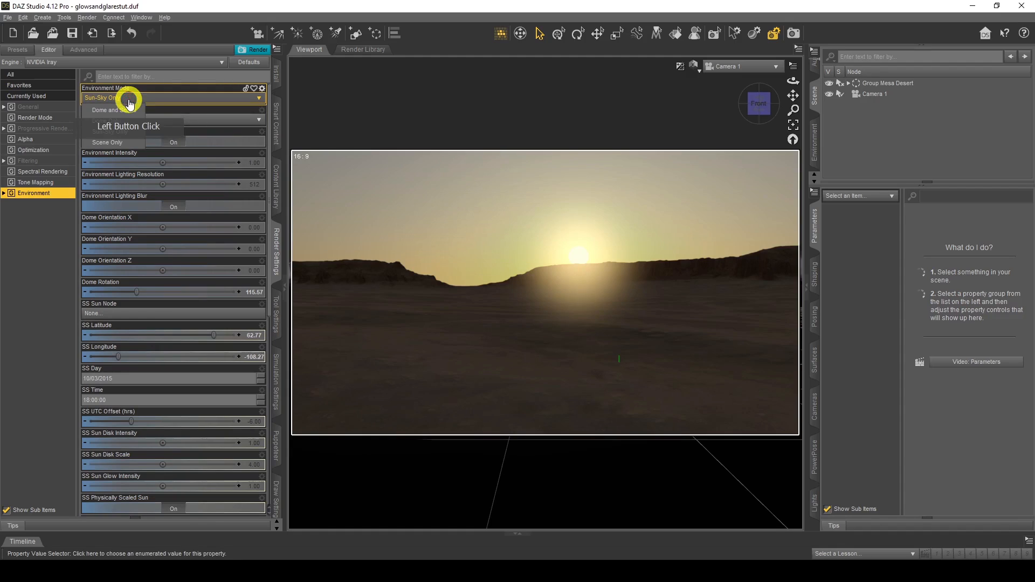
left_click(126, 122)
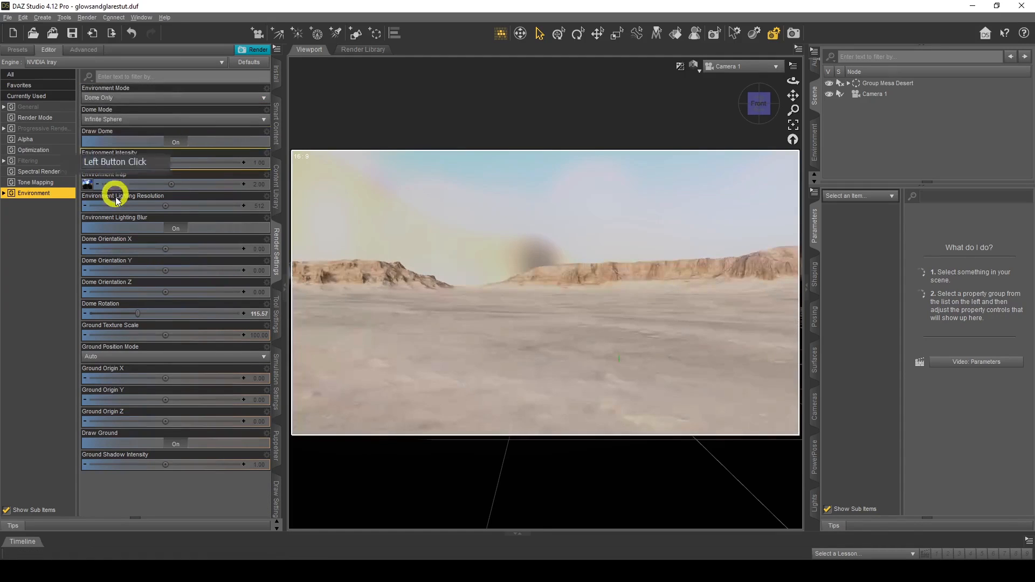
Load the quarry_01_4k HDR image from the HDRIs folder on the DAZ LIBRARY (G:) drive as the Environment Map.
left_click(87, 186)
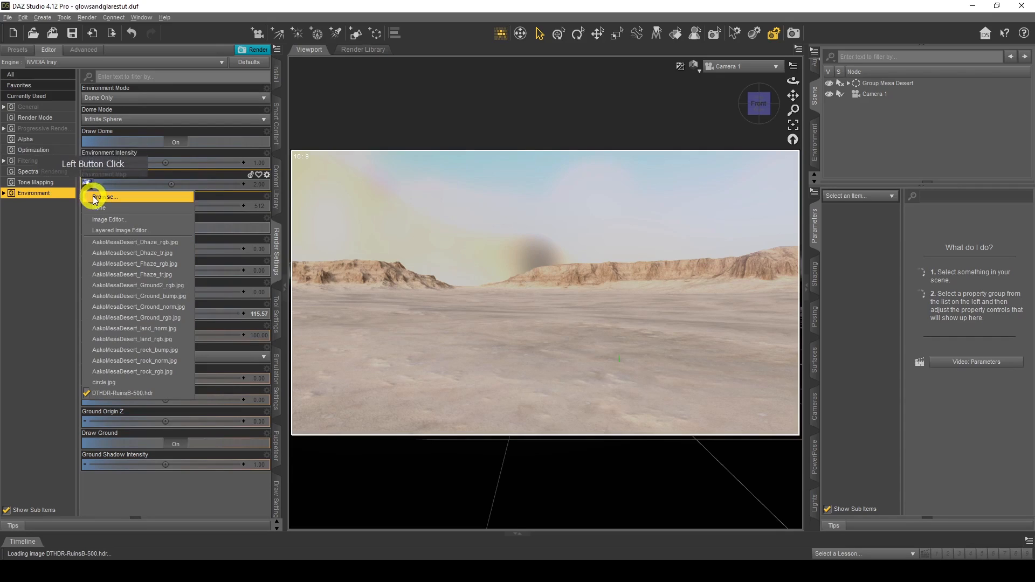
left_click(90, 197)
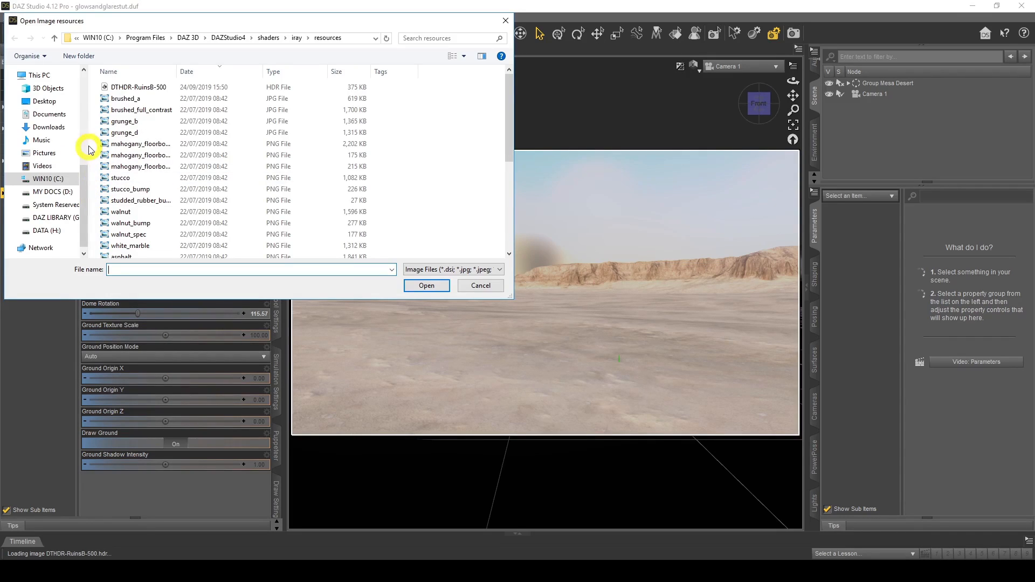
scroll(65, 205, "down", 1)
left_click(68, 206)
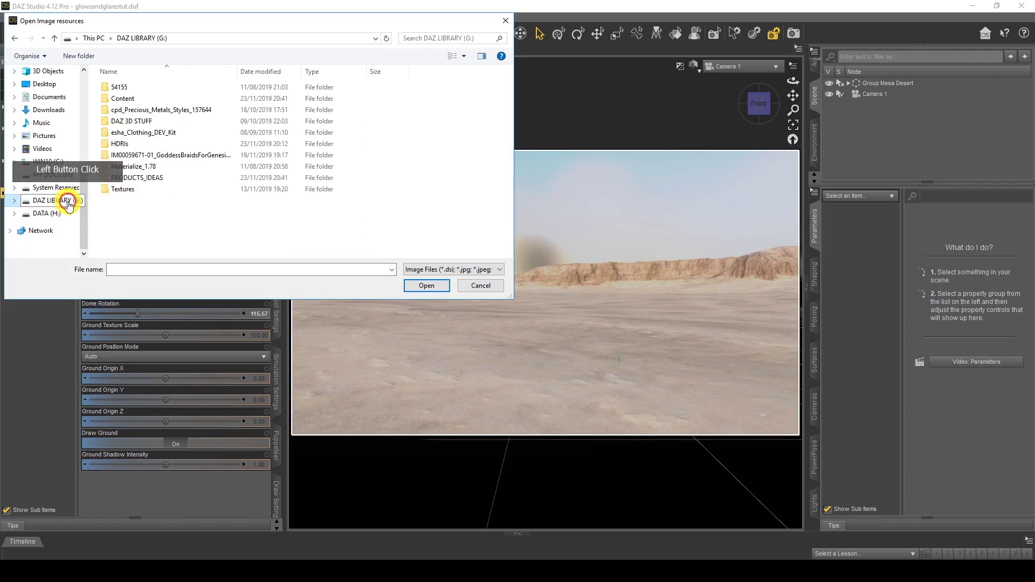
double_click(157, 149)
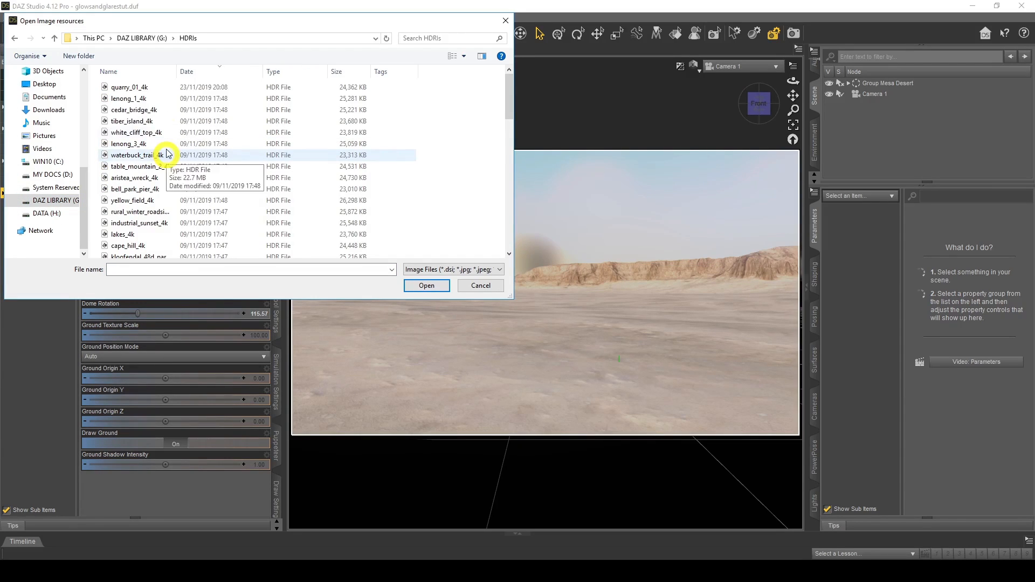
left_click(164, 89)
double_click(164, 90)
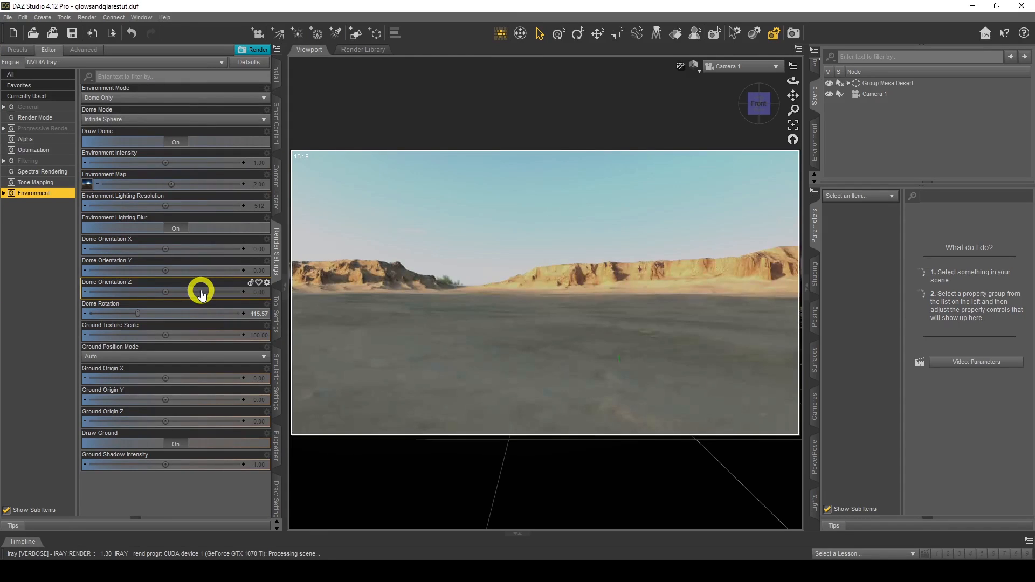
Rotate the dome to about 239.14 so the HDRI's sun sits above the desert ridge in the camera view.
left_click(162, 251)
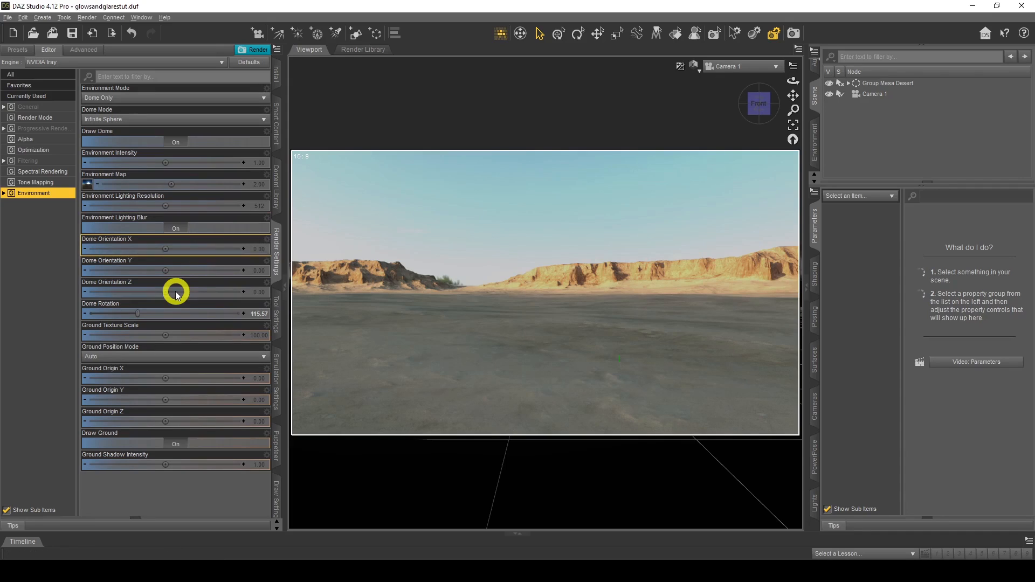
left_click_drag(139, 313, 190, 309)
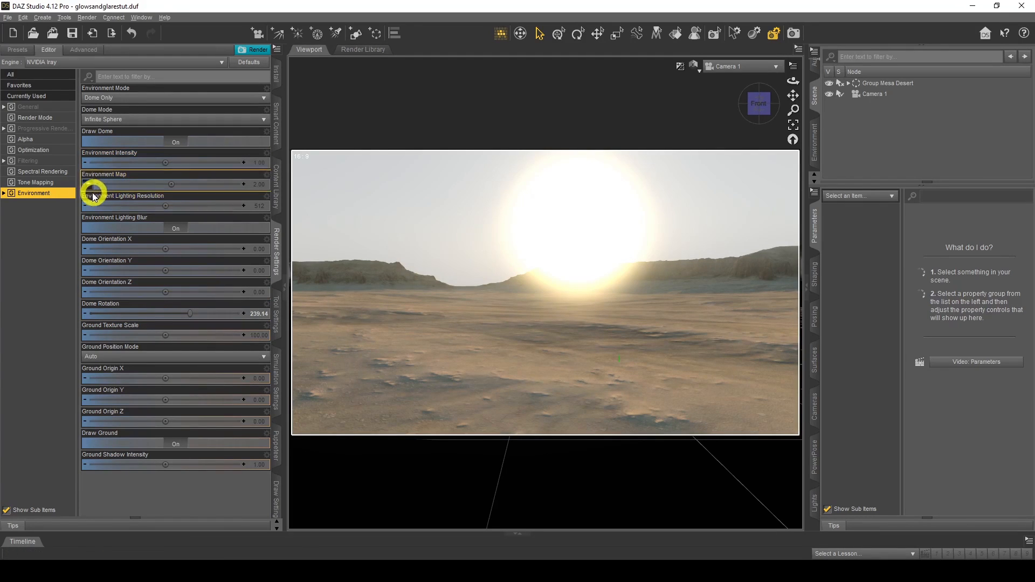
Reduce the HDRI sun's glow by setting the Bloom Filter Brightness Scale to 0.01.
left_click(36, 162)
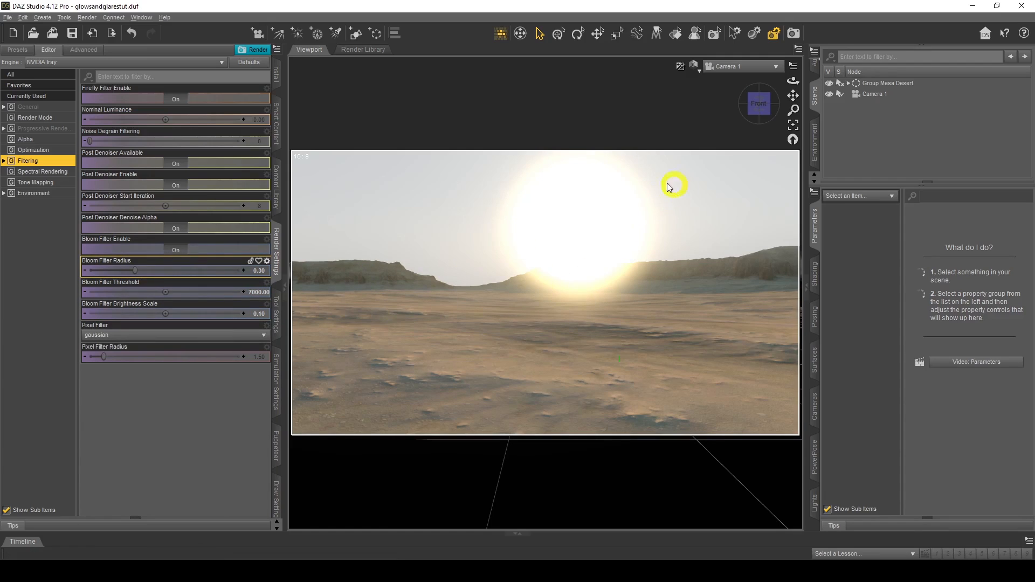
left_click(259, 316)
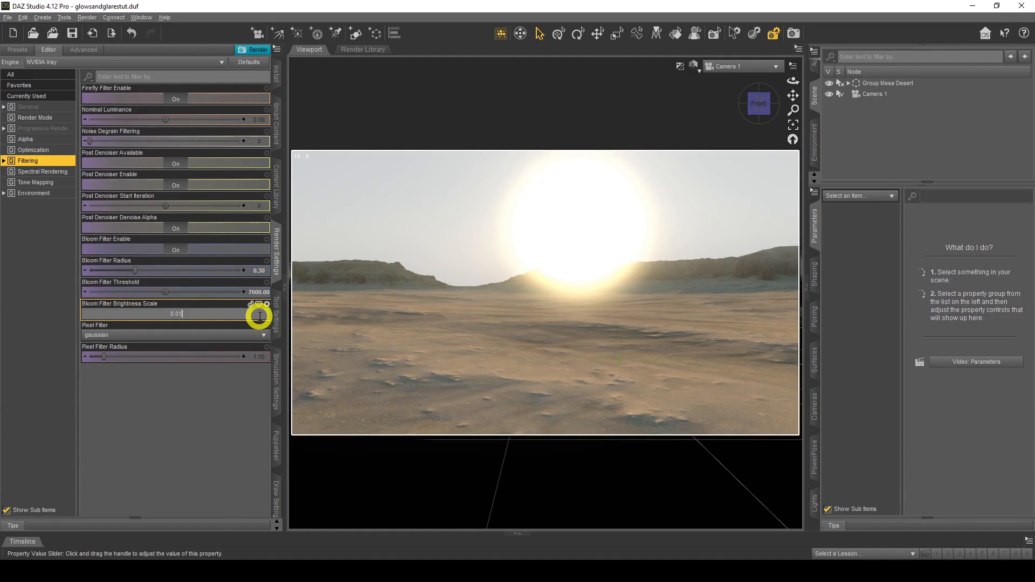
key("Return")
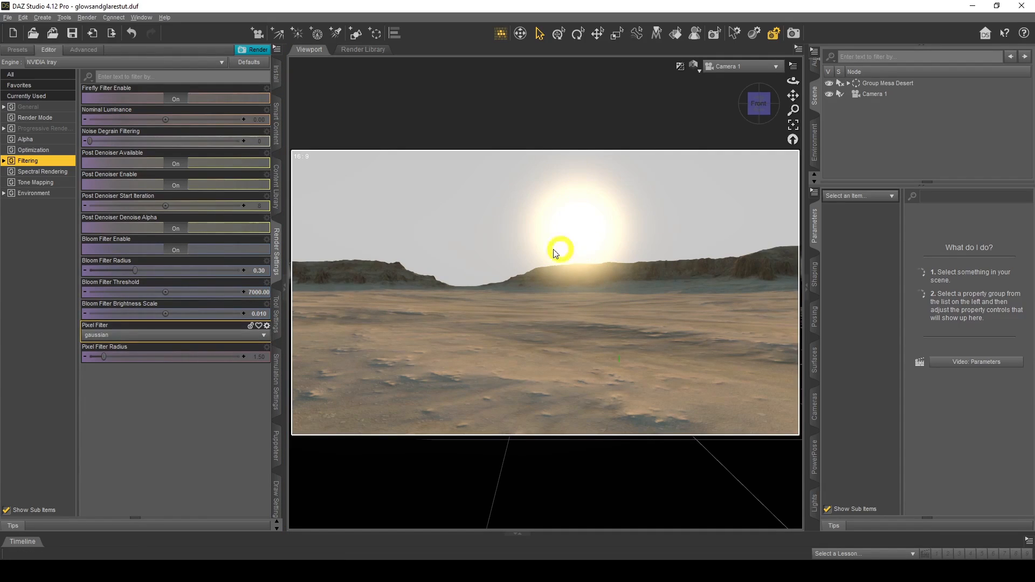
Reduce the sun's glow further by setting the Bloom Filter Brightness Scale to 0.005.
left_click(260, 313)
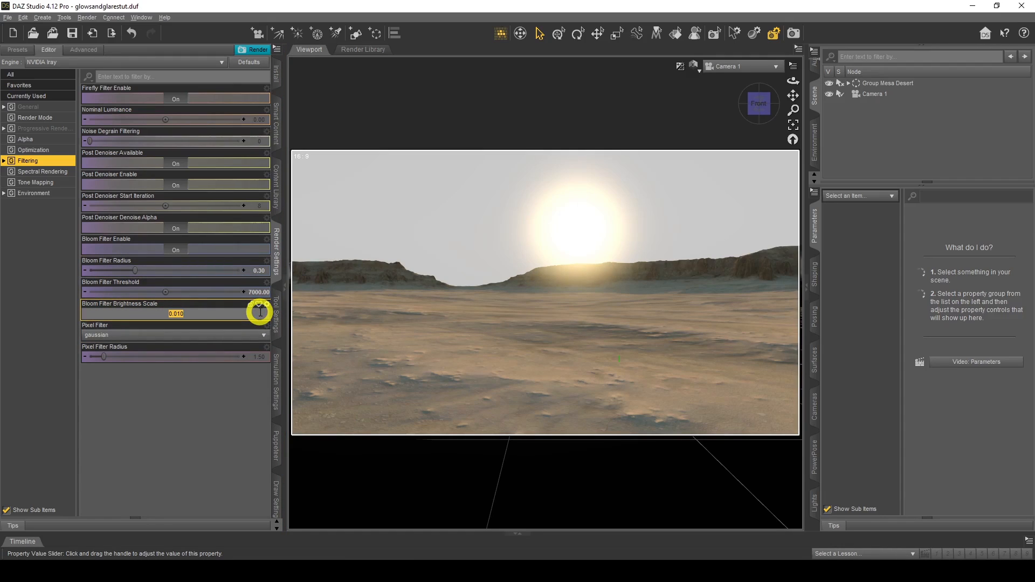
type("0.005")
key("Return")
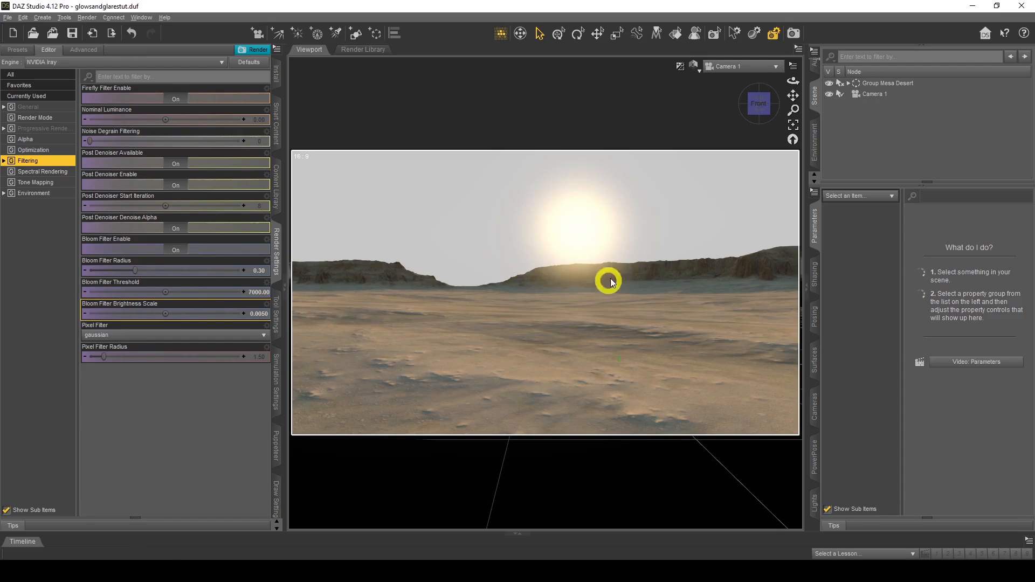
mouse_move(259, 266)
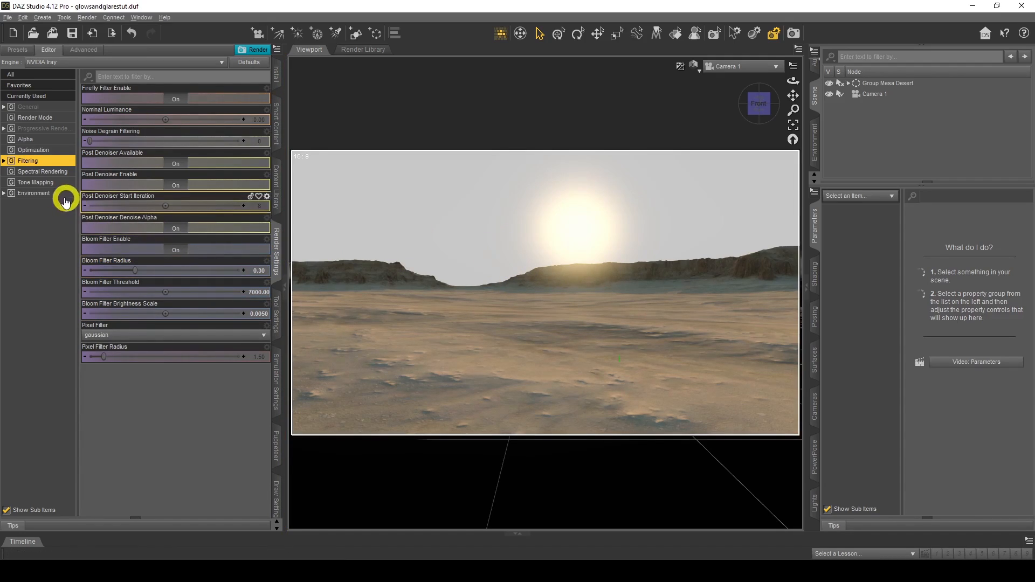
Lower the HDRI sun toward the desert ridge by setting the environment's Dome Orientation X to 5.
left_click(32, 192)
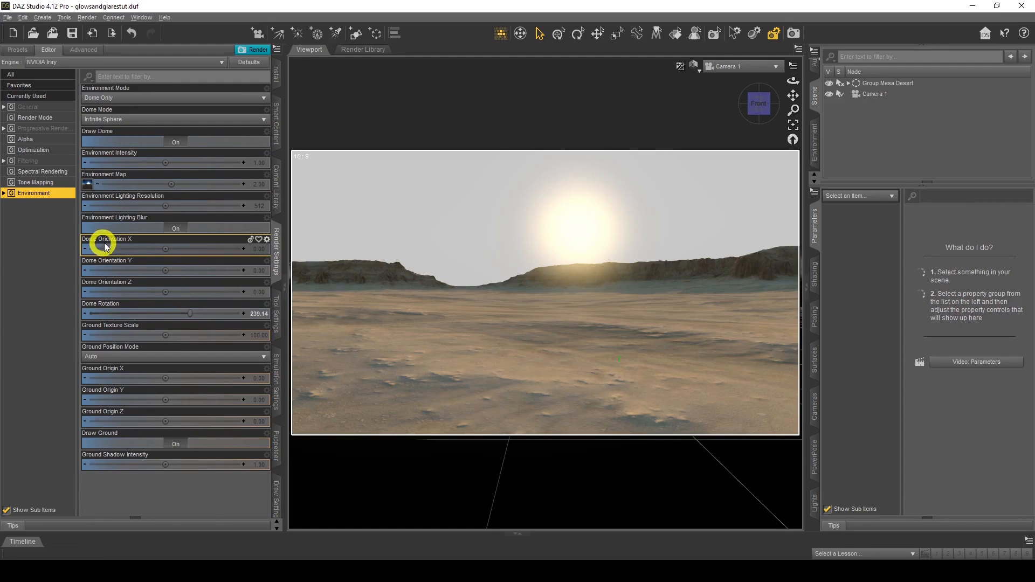
left_click_drag(166, 249, 190, 249)
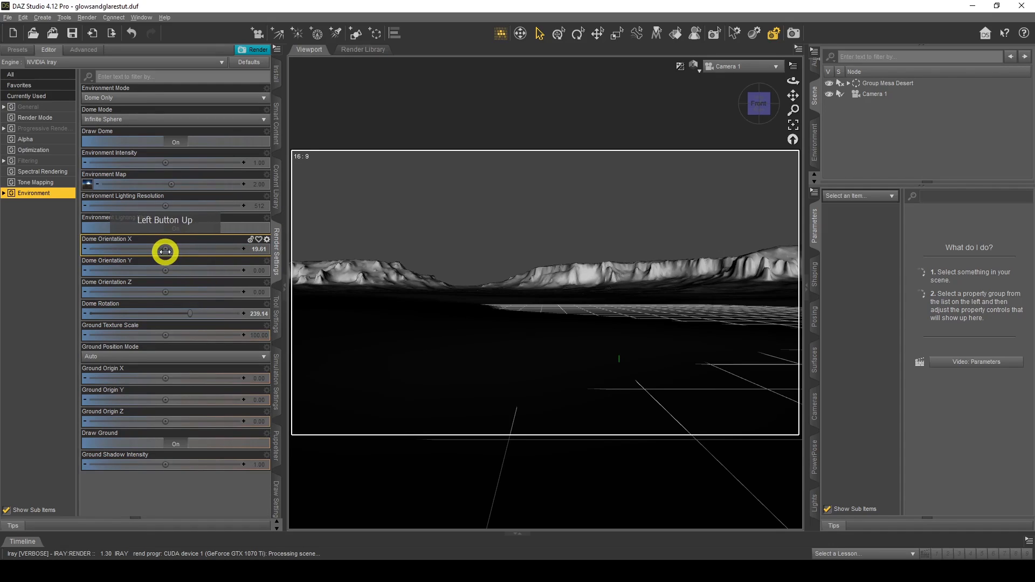
mouse_move(164, 250)
left_mouse_down()
mouse_move(153, 249)
mouse_move(165, 249)
left_mouse_up()
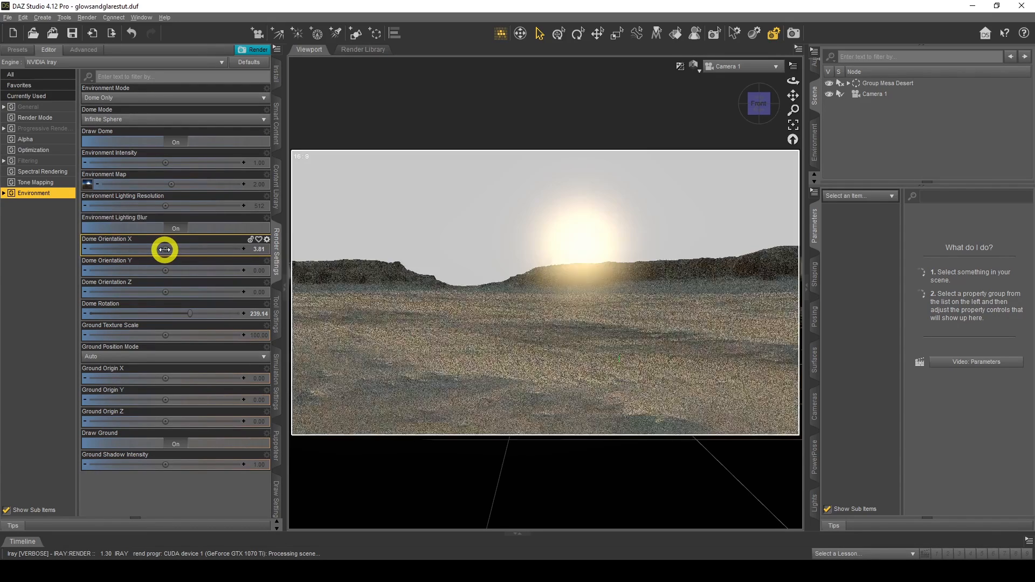
left_click(260, 250)
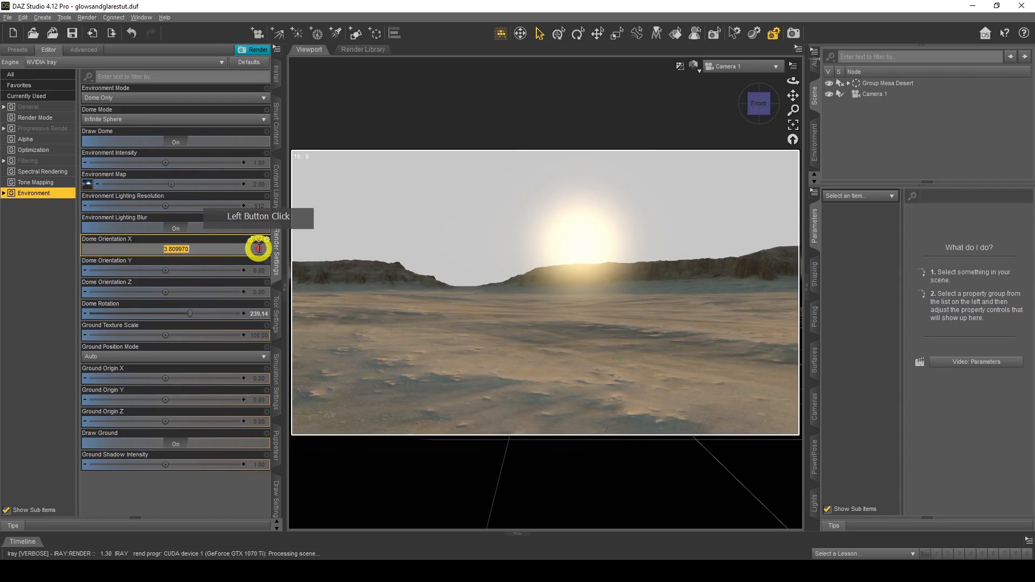
type("5")
key("Return")
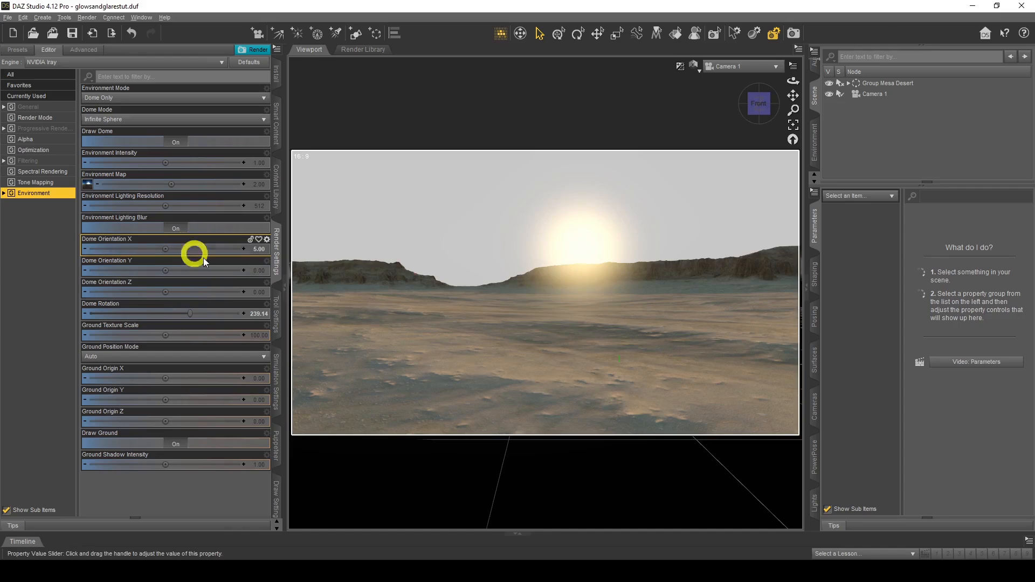
Try tone mapping Burn Highlights values of 1 and 0.5, and restore the default.
mouse_move(88, 185)
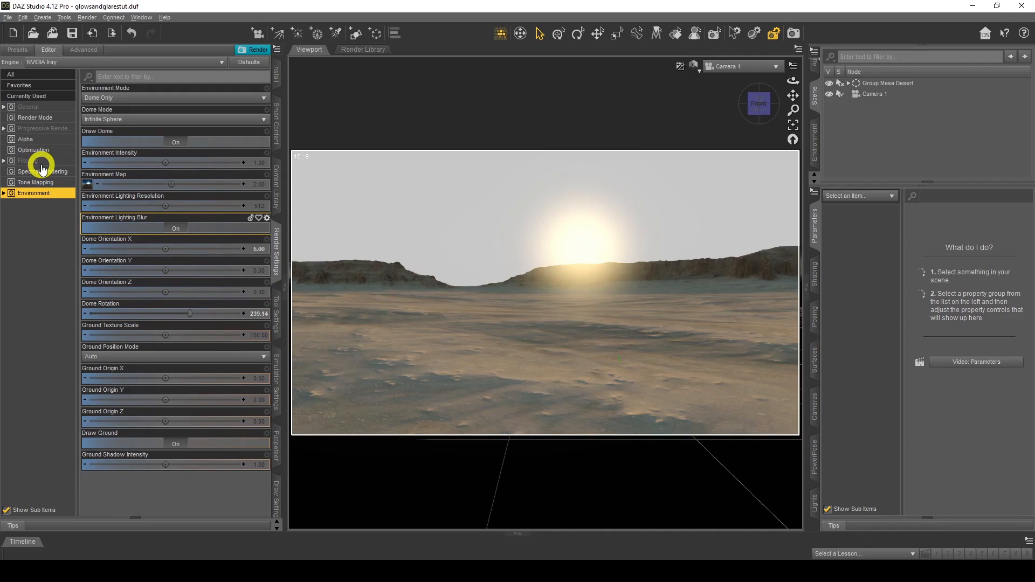
left_click(40, 182)
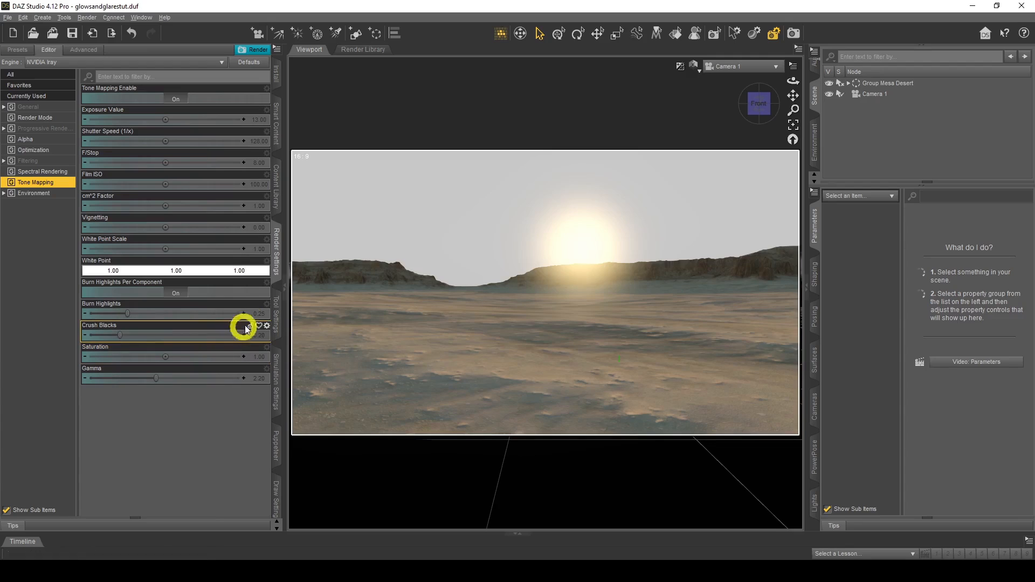
left_click(257, 313)
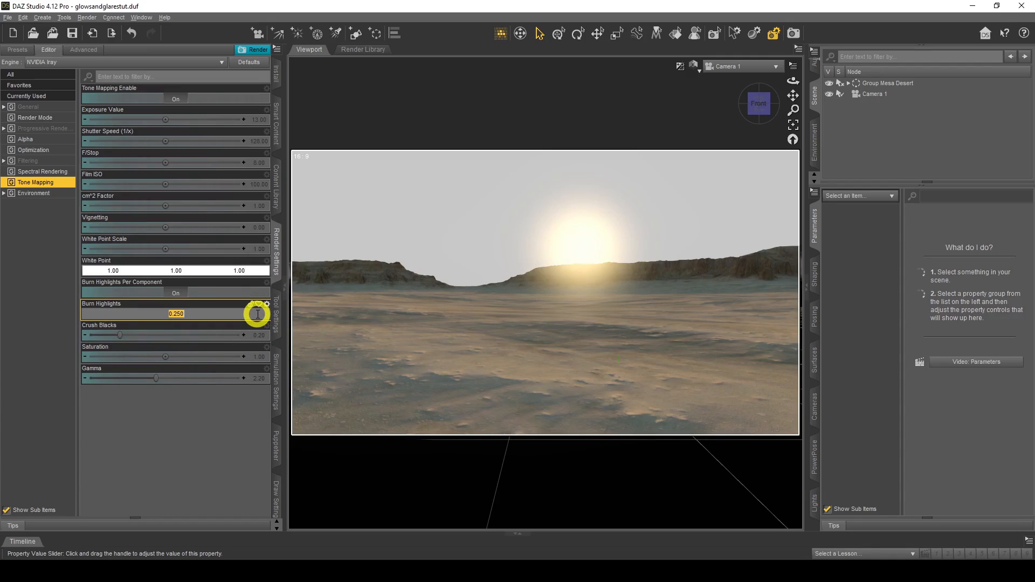
type("1")
key("Return")
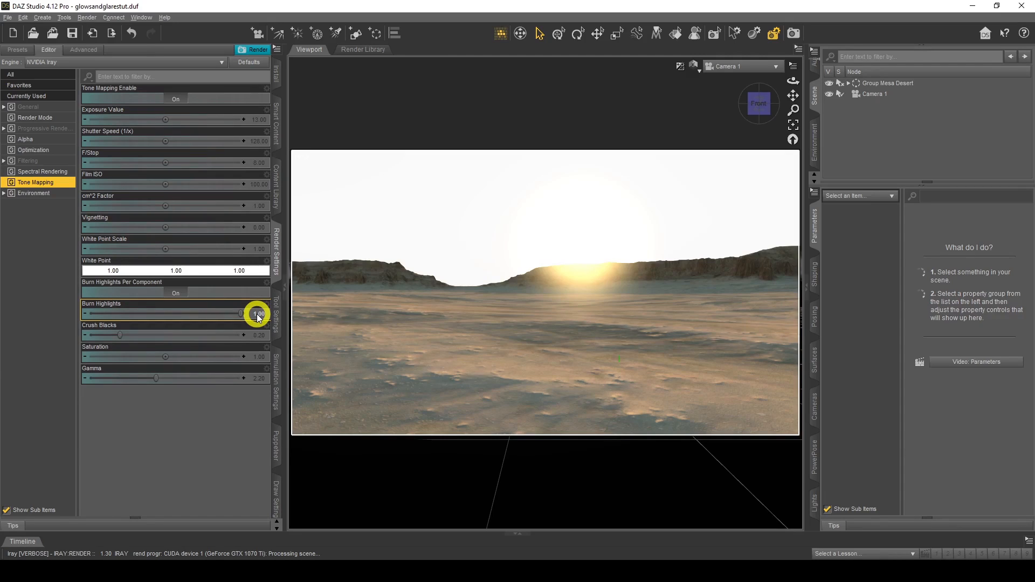
left_click(258, 314)
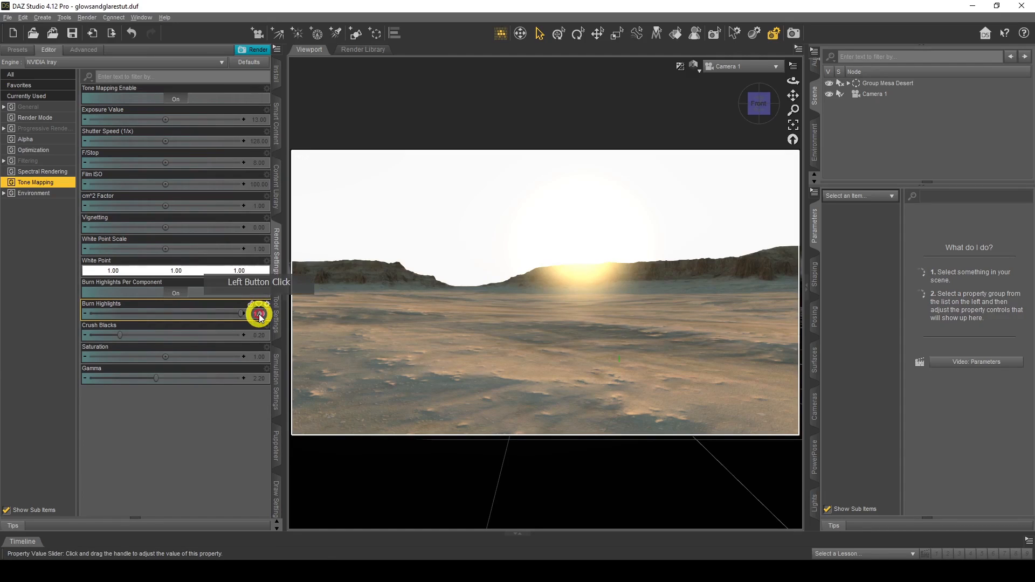
type("0.5")
key("Return")
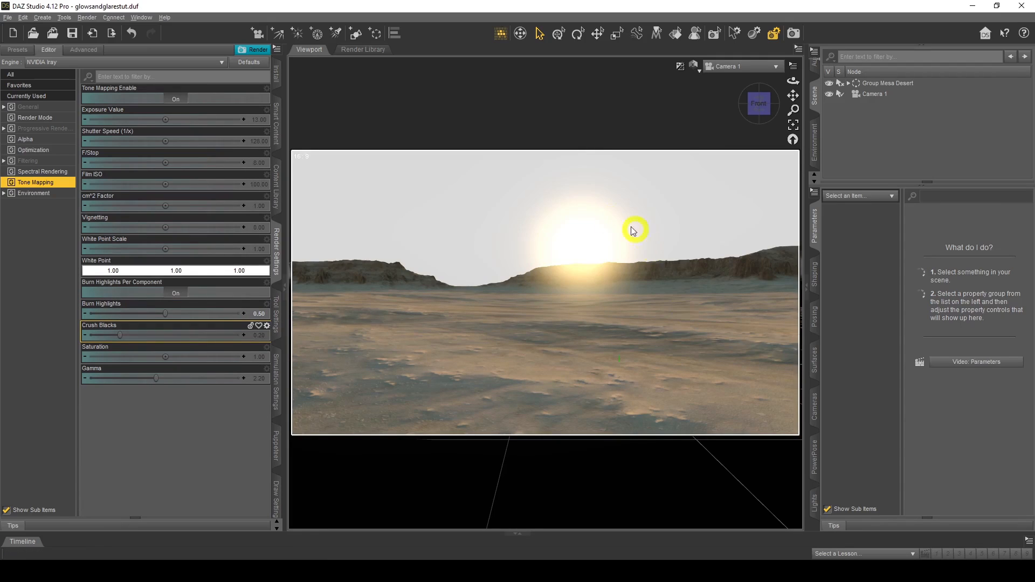
left_click(259, 318, "alt")
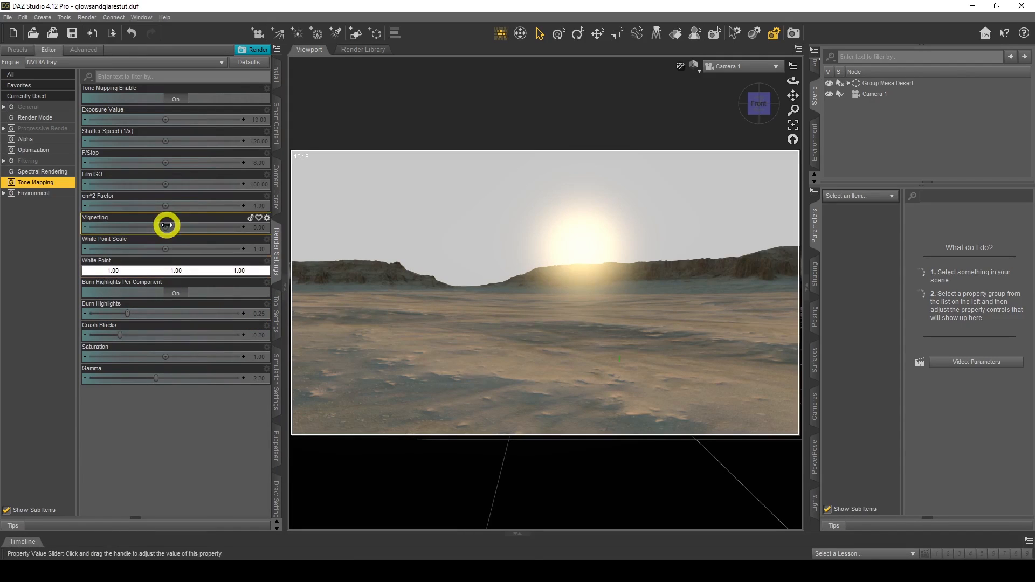
Try a Film ISO of 200 in the tone mapping settings, and restore the default.
left_click(261, 185)
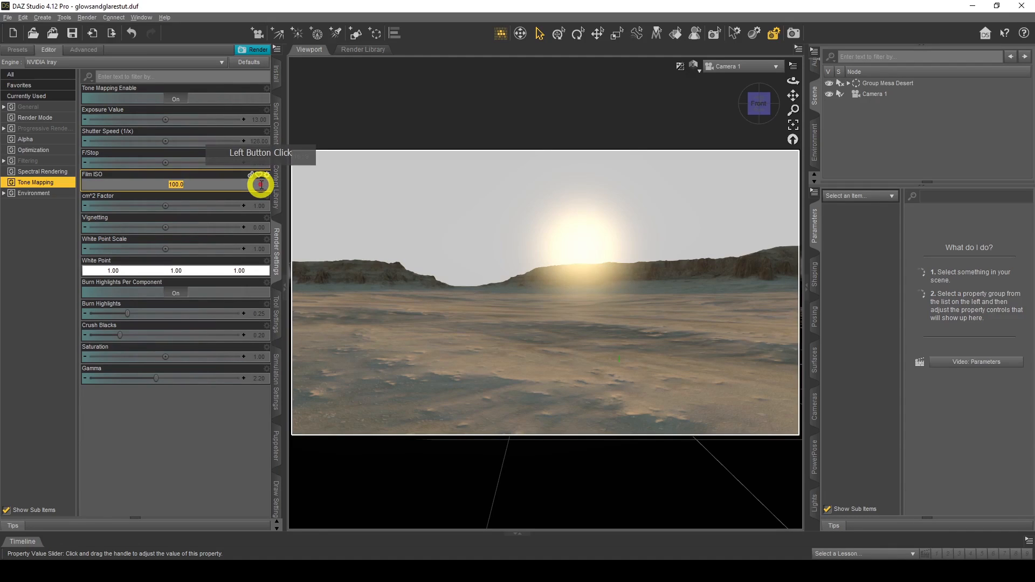
type("200")
key("Return")
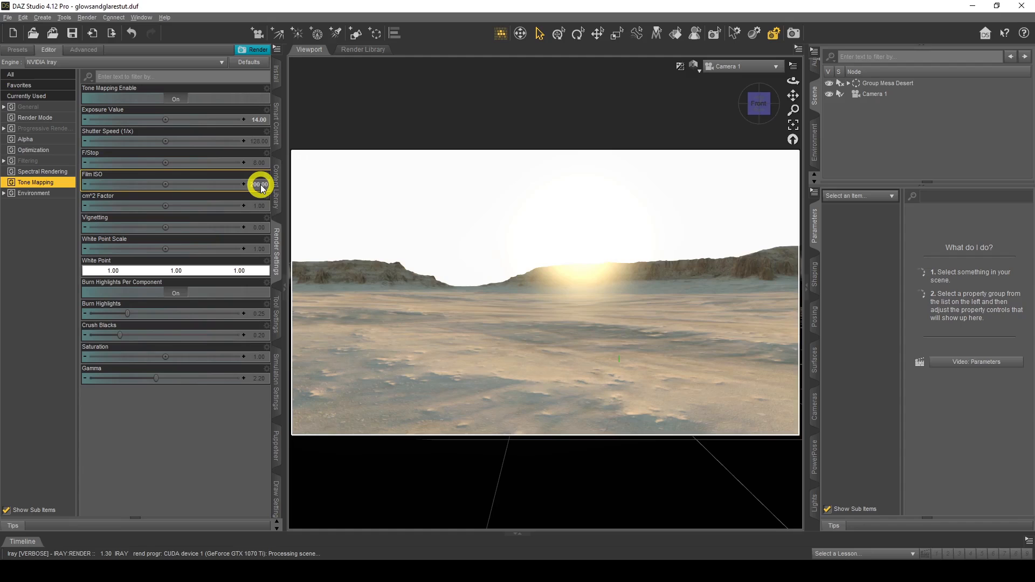
left_click(261, 185)
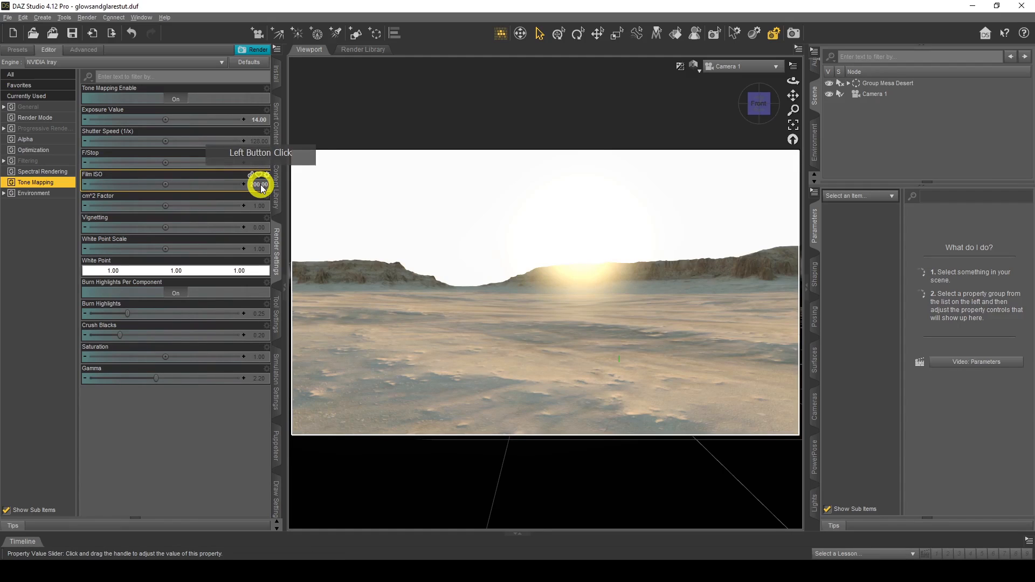
left_click(261, 186, "alt")
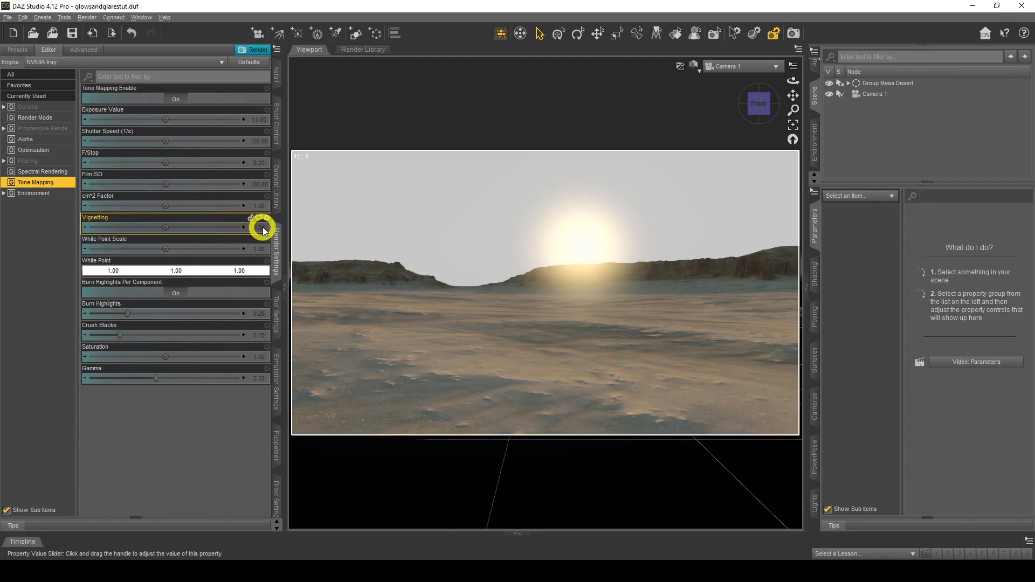
Try a Vignetting value of 5 on the desert render, and return it to 0.
left_click(262, 228)
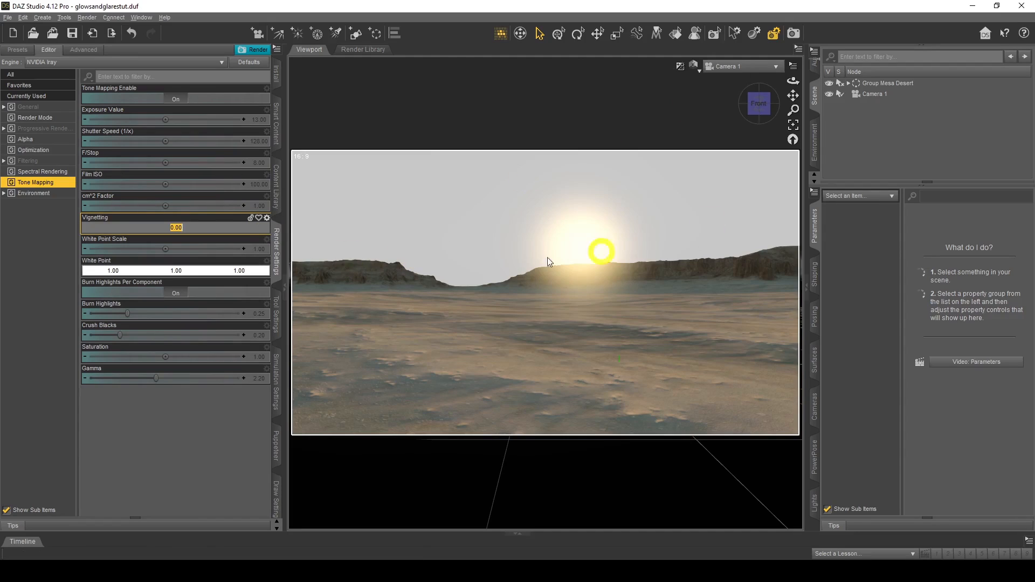
type("5")
key("Return")
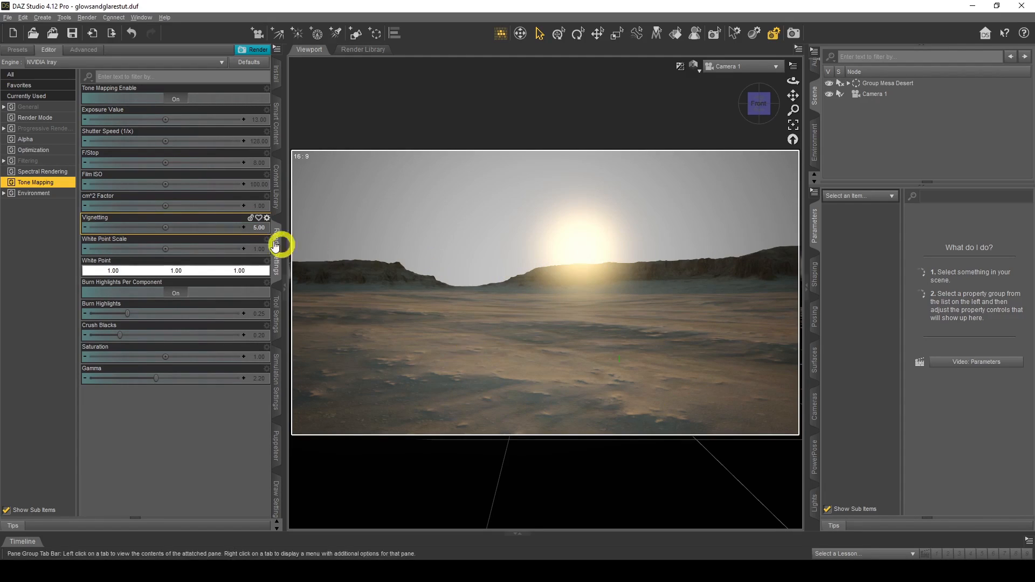
left_click(259, 227)
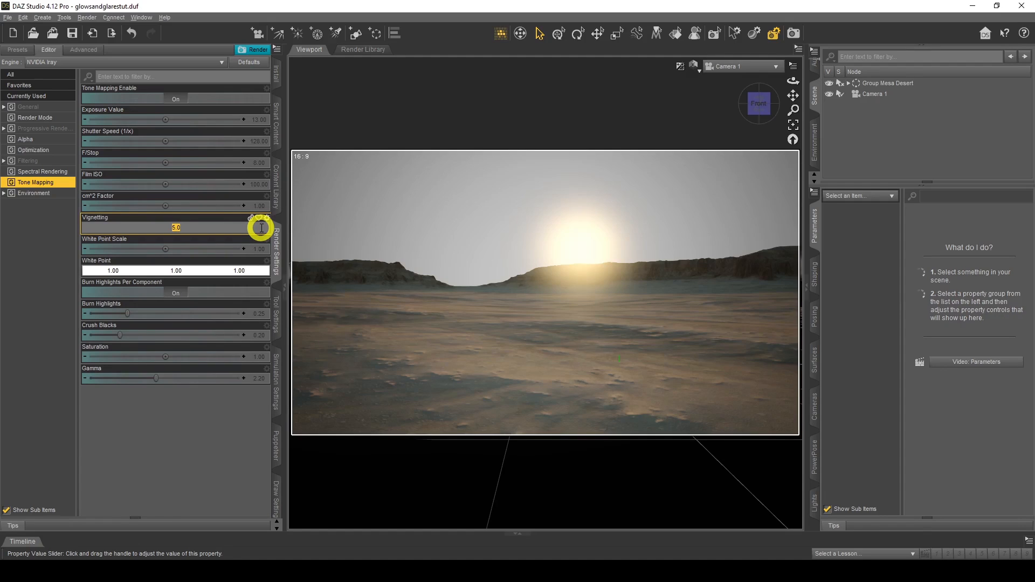
type("0")
key("Return")
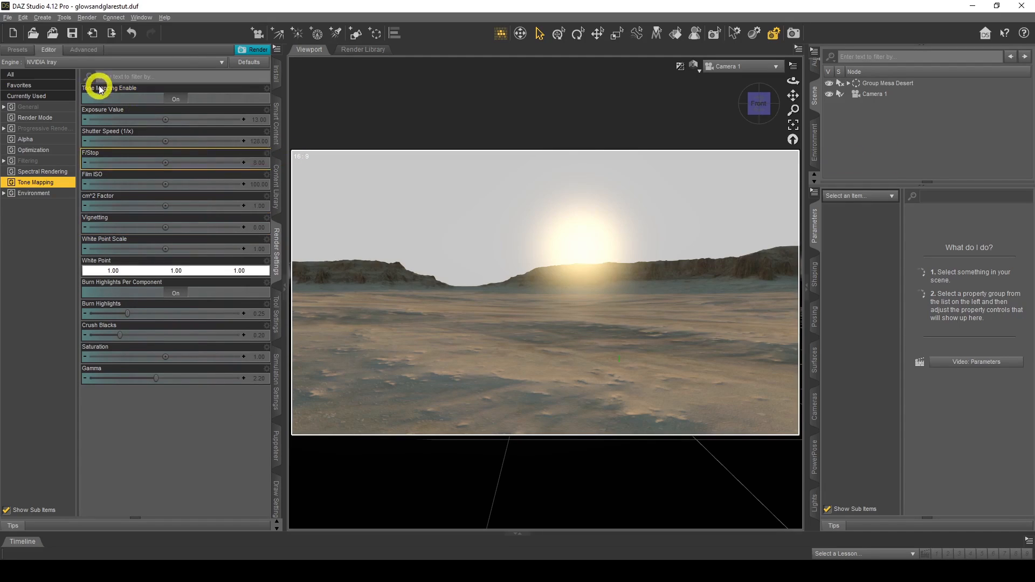
Create two 1 m plane primitives at World Center with a Y Positive axis and parent both to Camera 1.
left_click(174, 36)
left_click(42, 17)
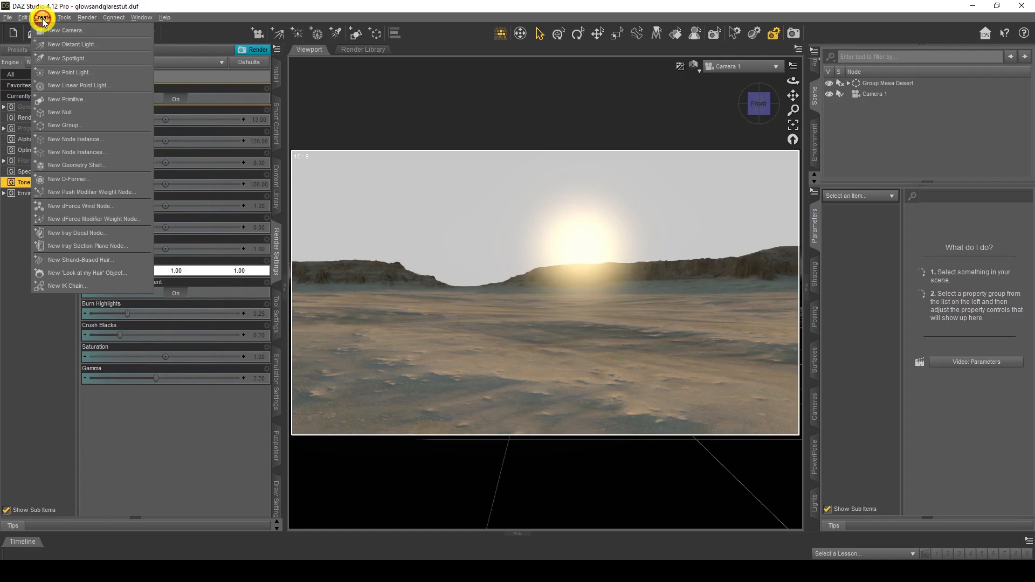
left_click(79, 99)
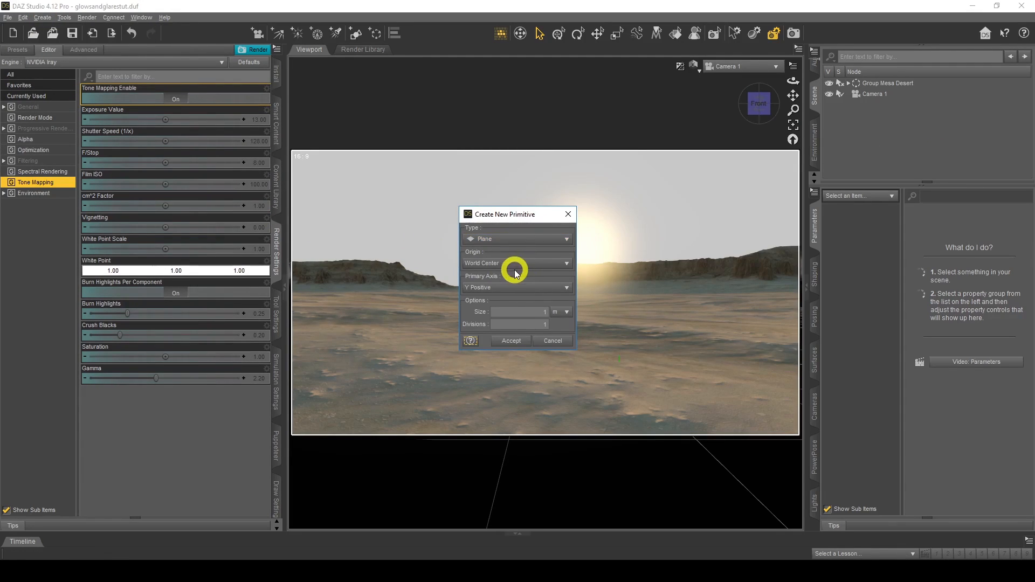
left_click(511, 341)
left_click(285, 141)
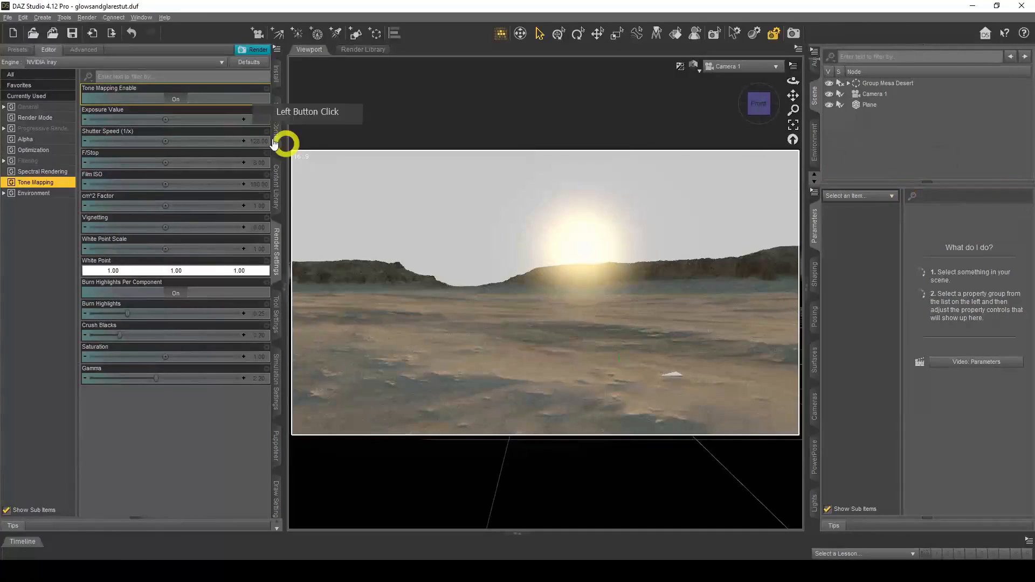
left_click(42, 17)
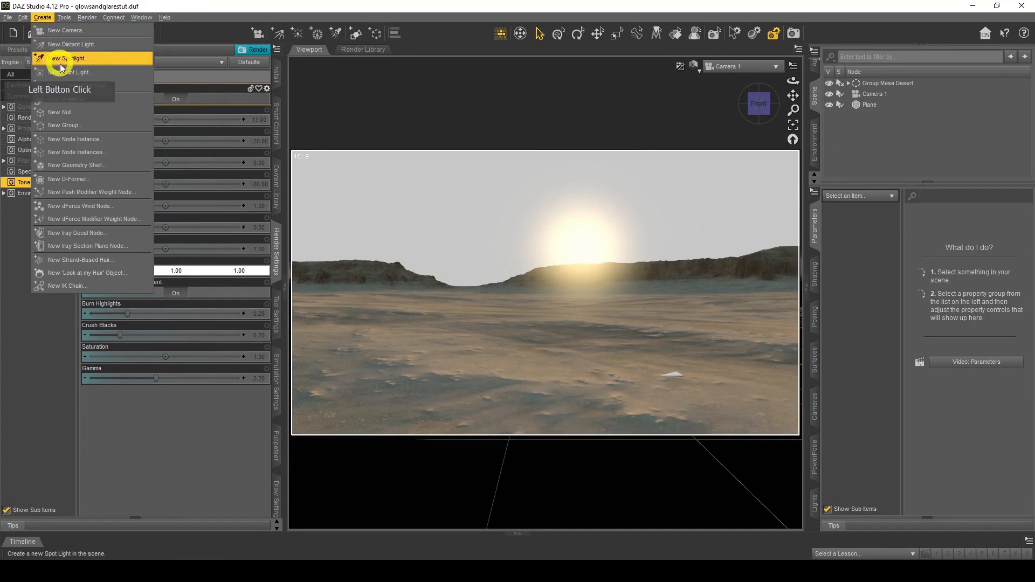
left_click(82, 98)
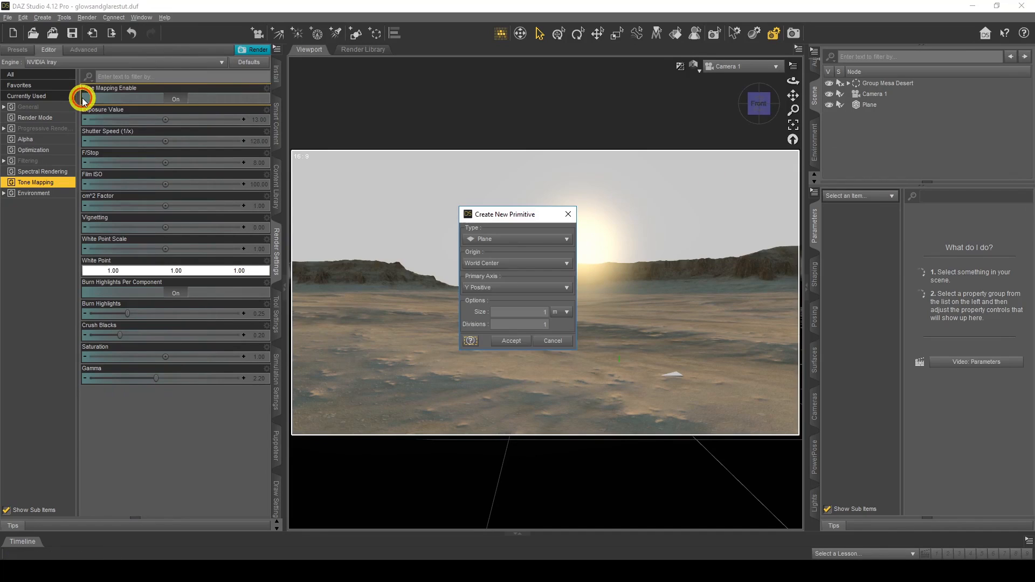
left_click(511, 341)
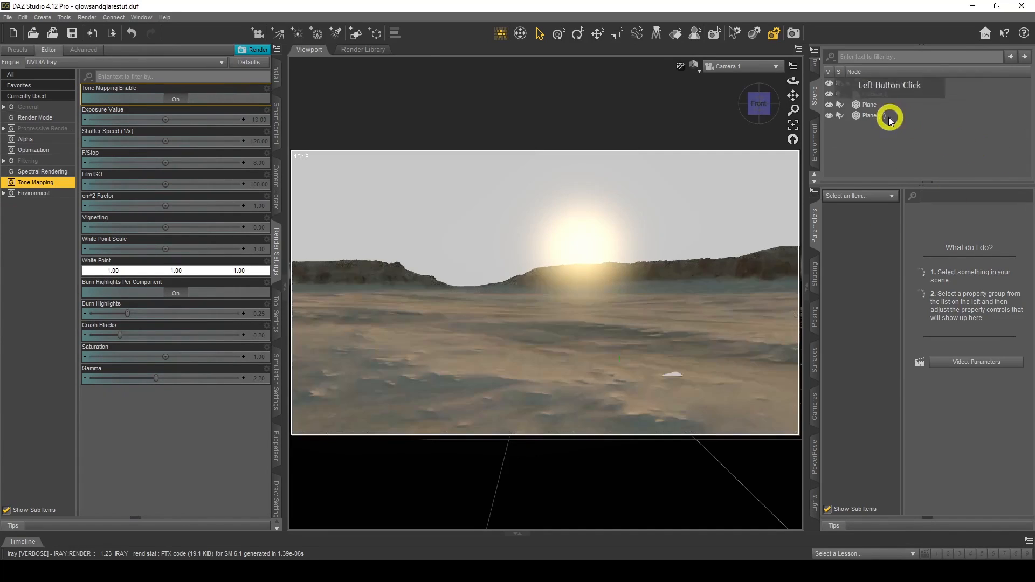
left_click_drag(870, 104, 870, 94)
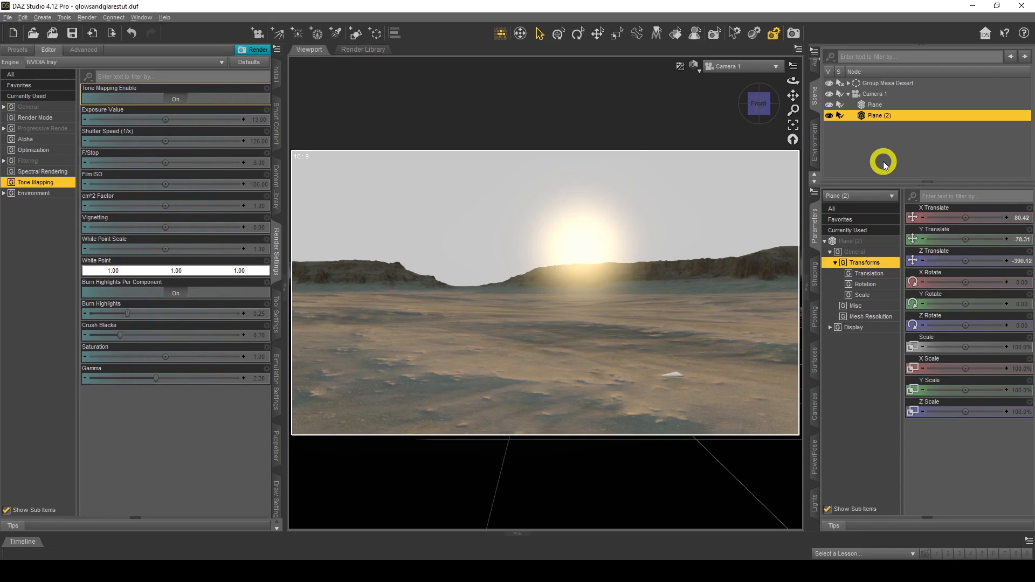
Position the first plane relative to Camera 1 with X Translate 1, Y Translate 1 and Z Translate -1.
left_click(875, 104)
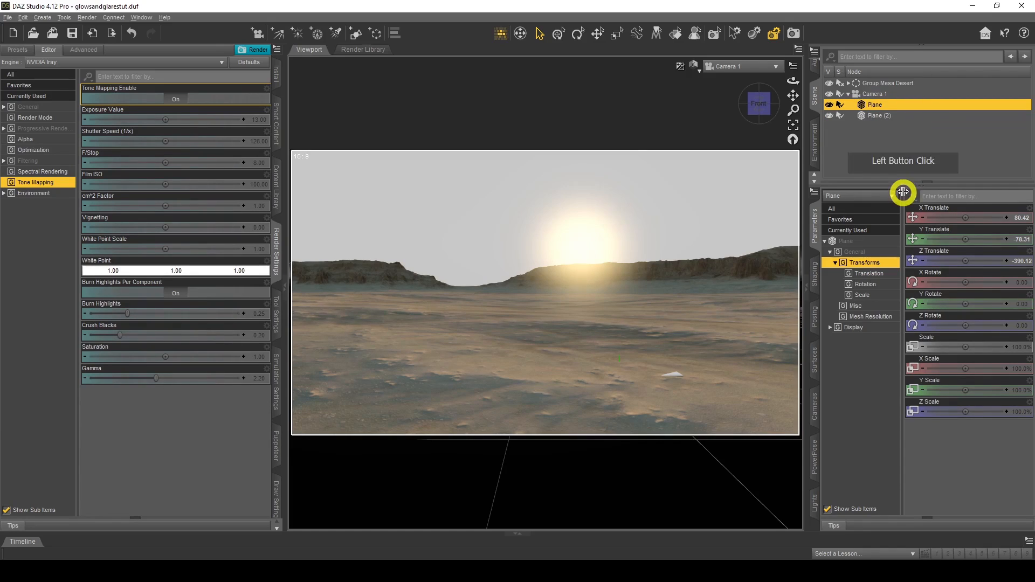
left_click(1026, 220)
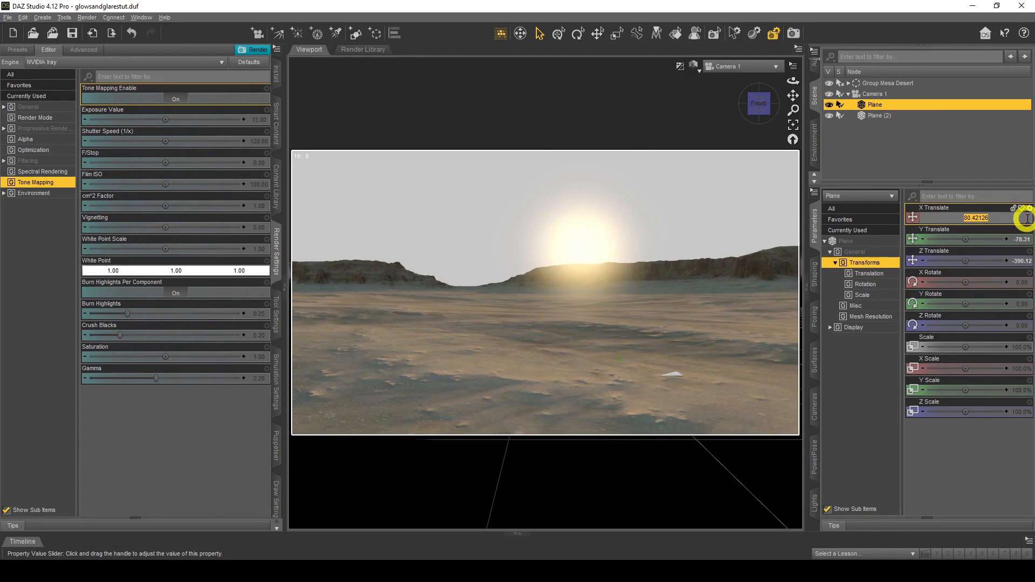
type("1")
key("Return")
left_click(1020, 239)
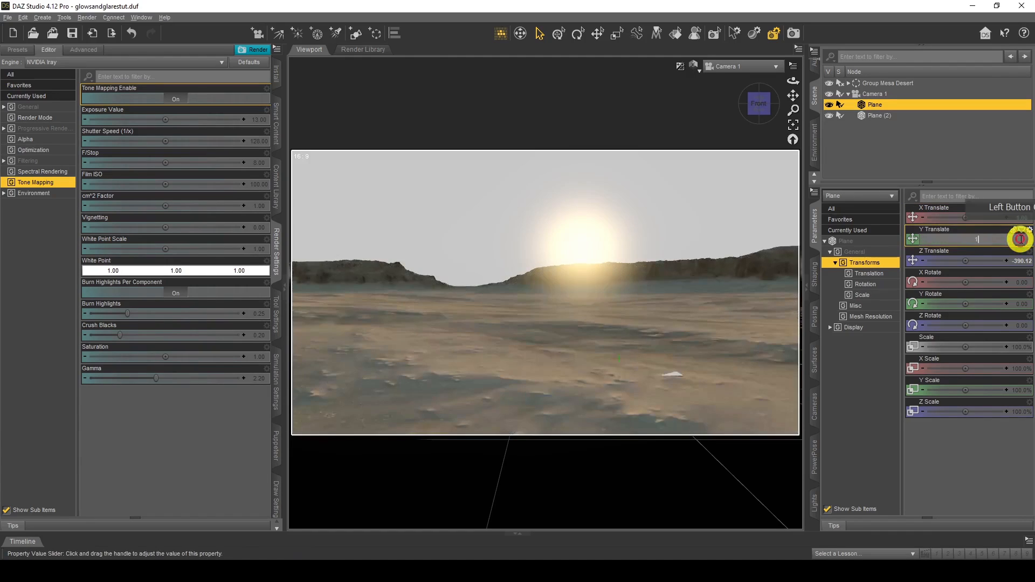
key("Tab")
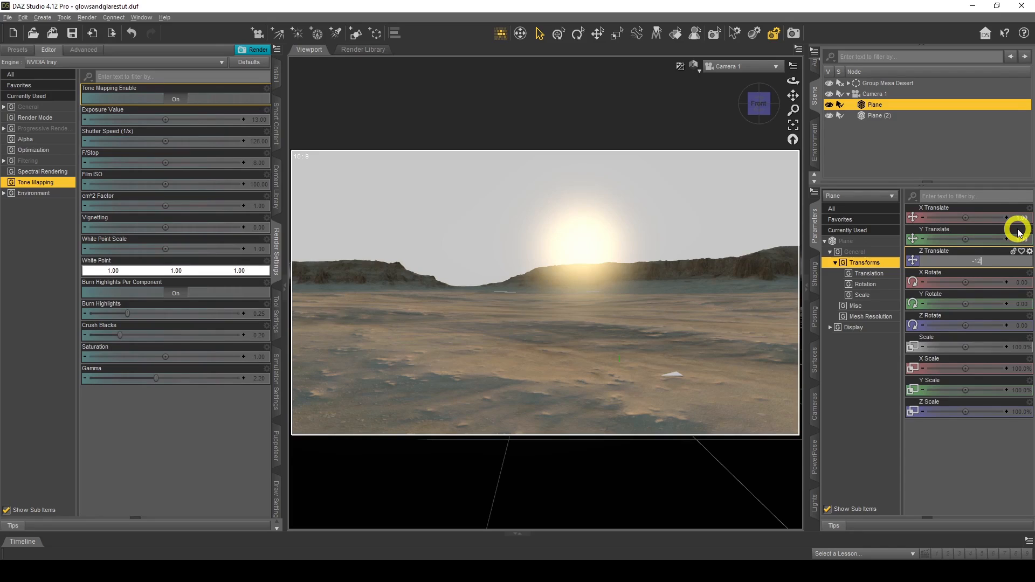
type("-12")
key("BackSpace")
key("Return")
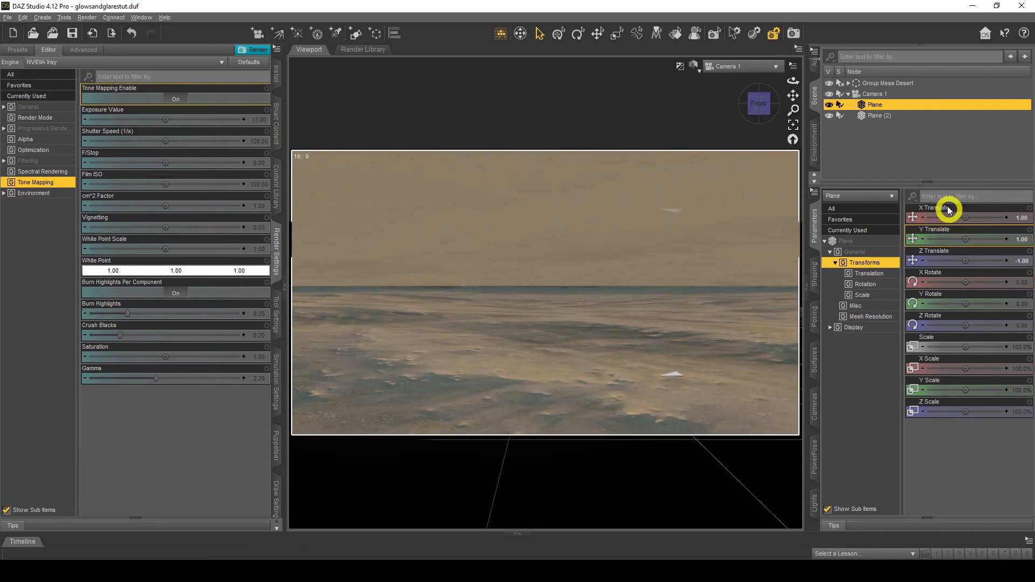
Position the second plane relative to Camera 1 with X Translate -1, Y Translate 1 and Z Translate -1.1.
left_click(897, 115)
left_click(1019, 217)
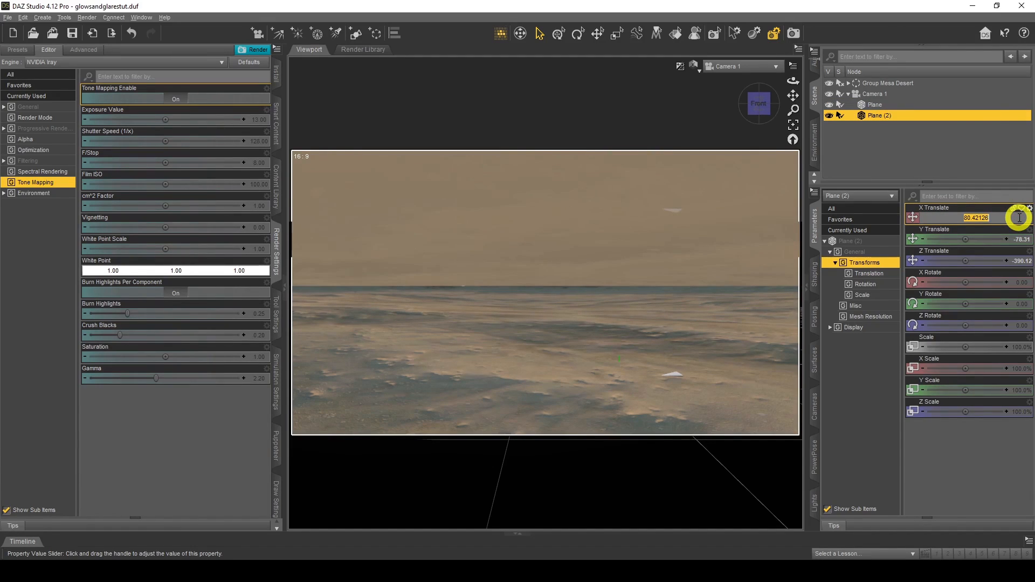
key("Return")
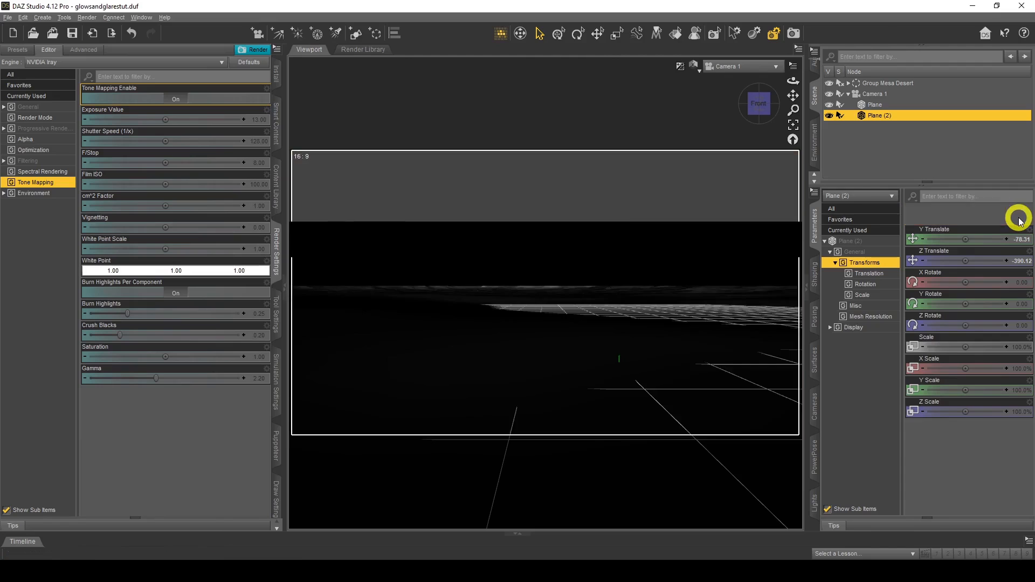
left_click(1023, 237)
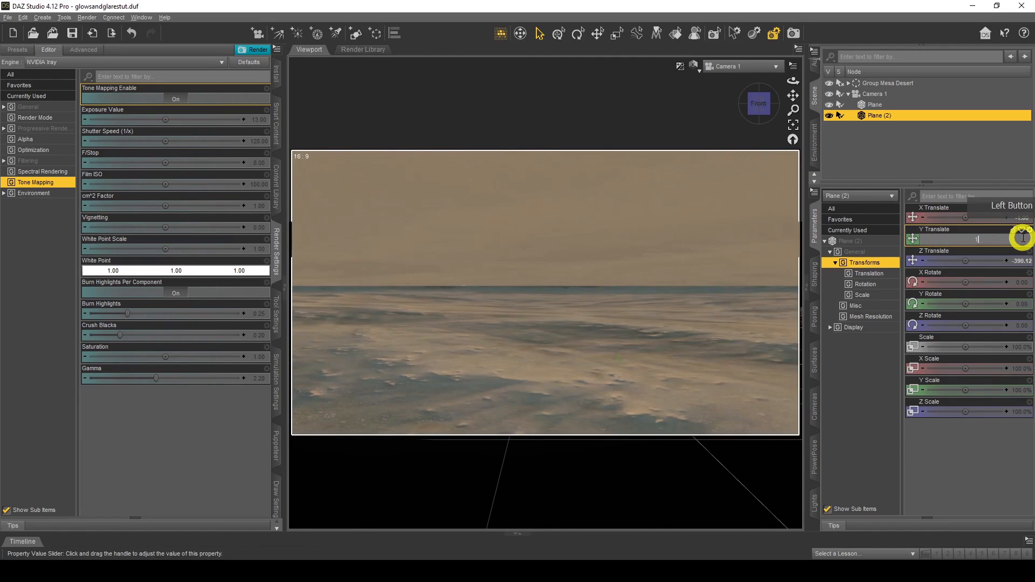
type("1")
key("Return")
left_click(1020, 261)
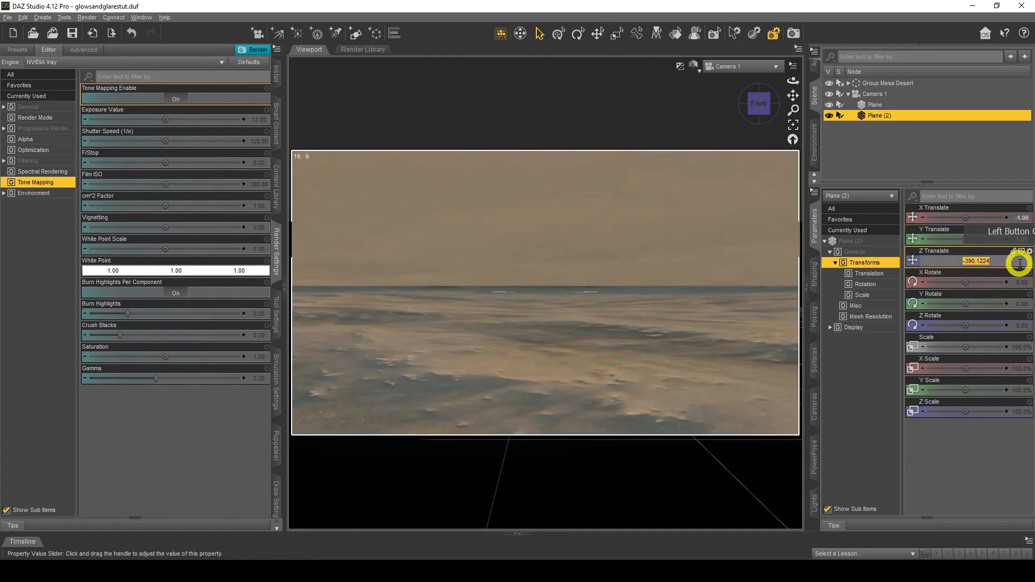
key("BackSpace")
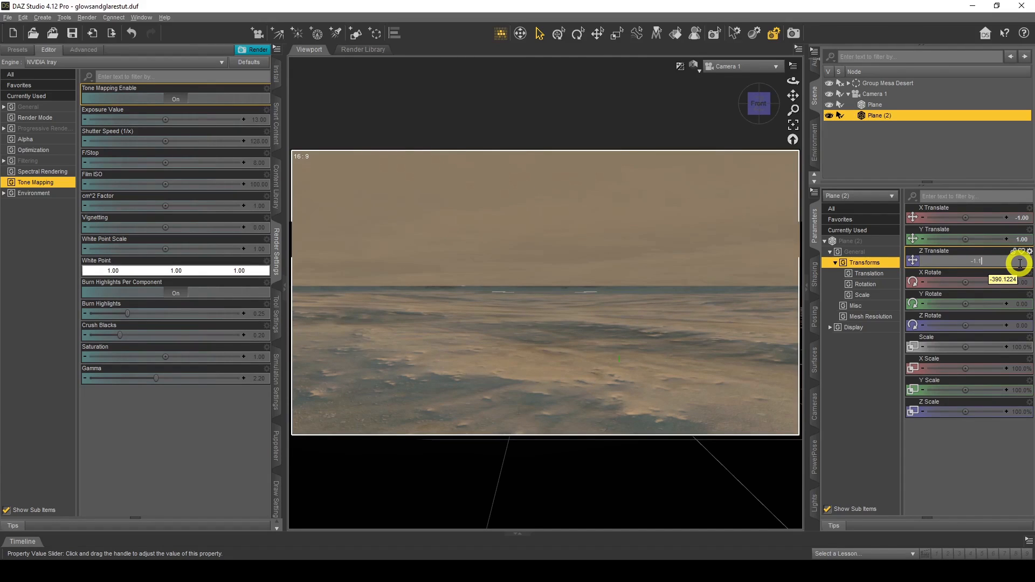
type("-1")
key("Return")
left_click(902, 106)
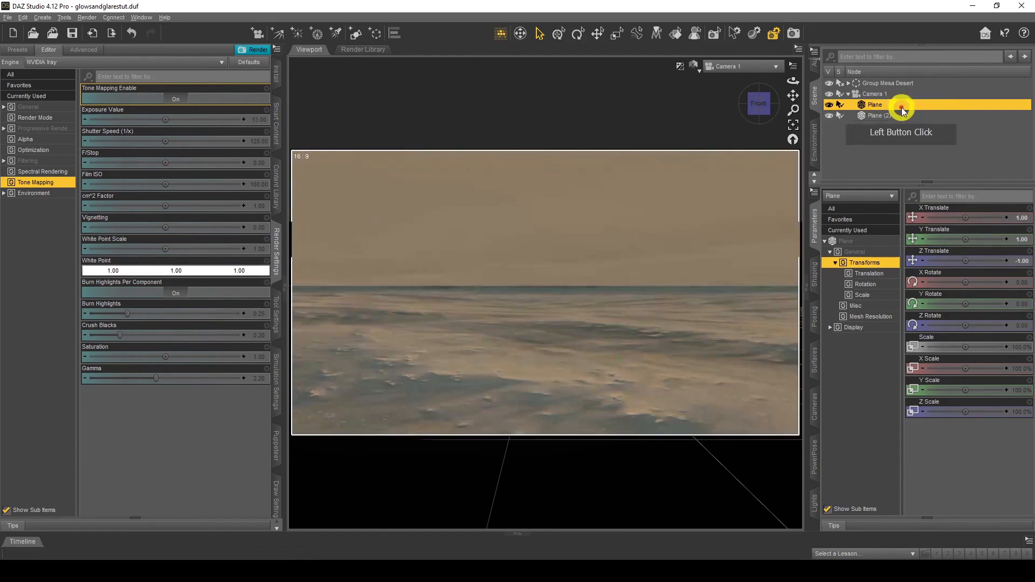
Set the Base Color of both planes' surfaces to black.
left_click(901, 116)
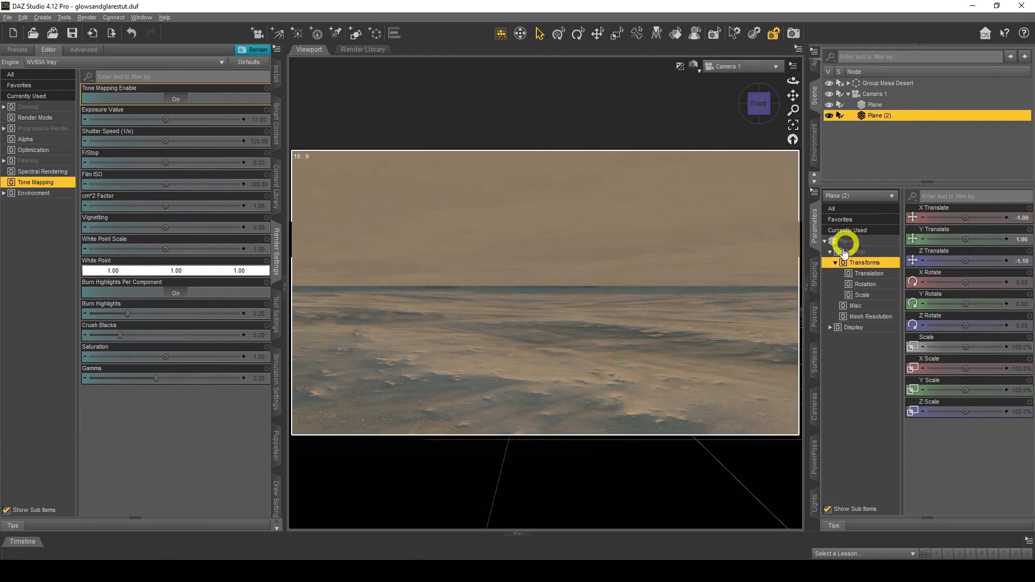
left_click(816, 356)
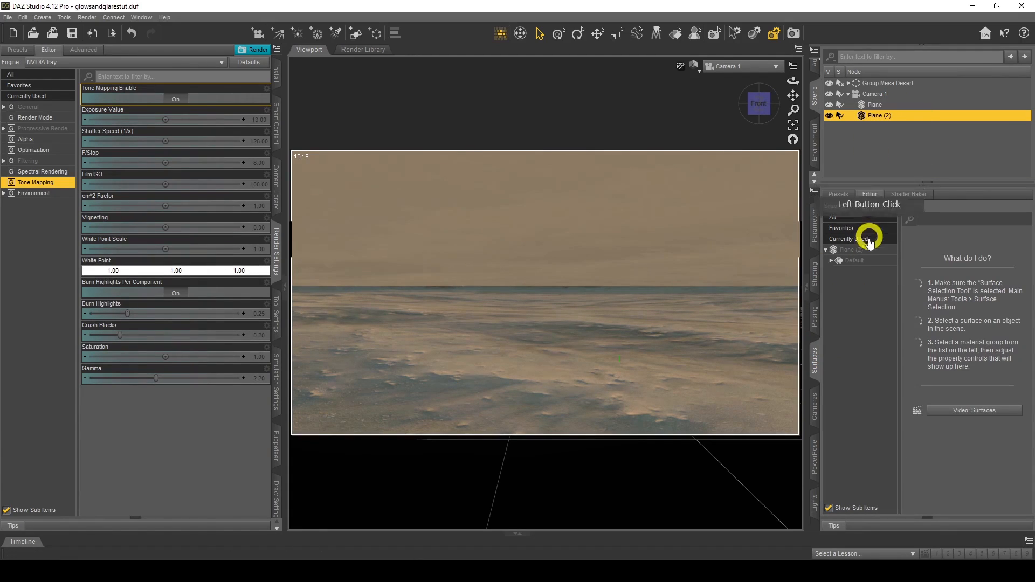
left_click(875, 106, "ctrl")
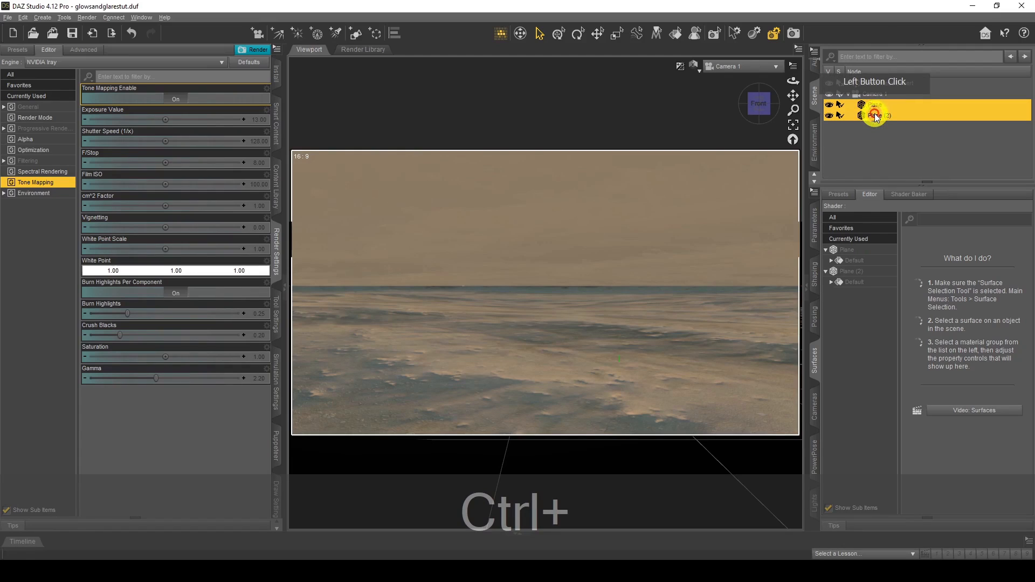
left_click(860, 252)
left_click(858, 272, "ctrl")
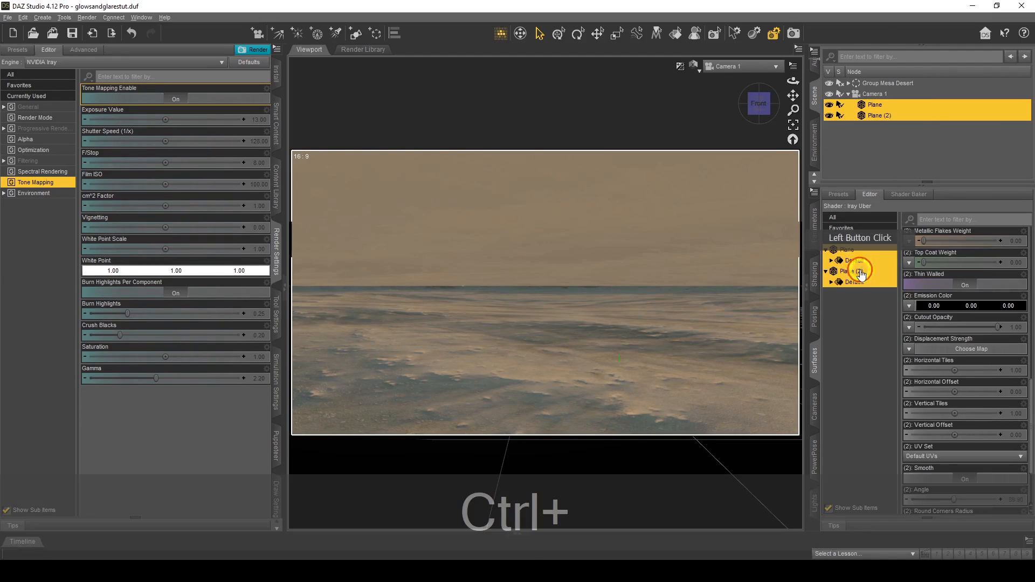
scroll(962, 368, "up", 15)
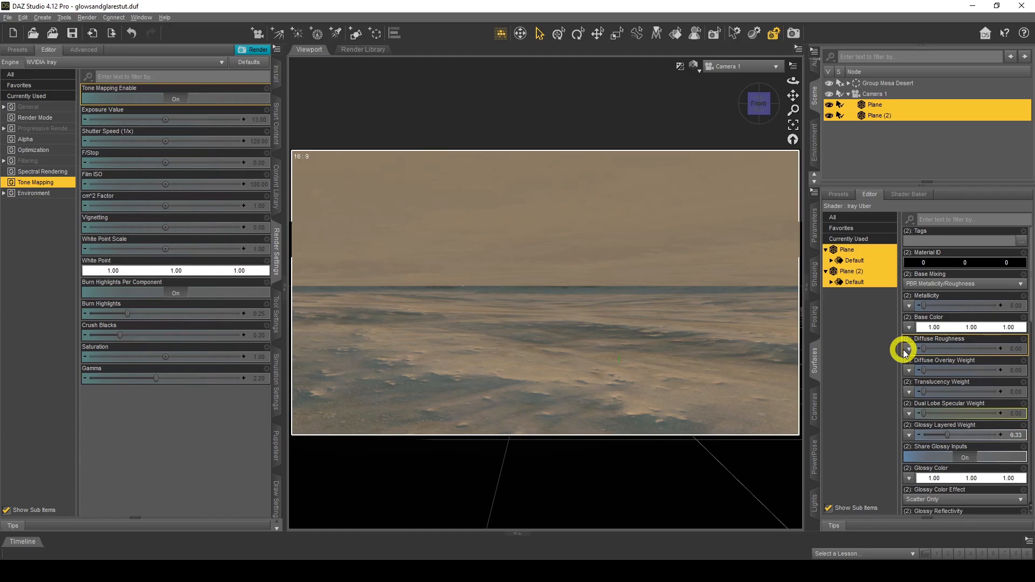
left_click(945, 327)
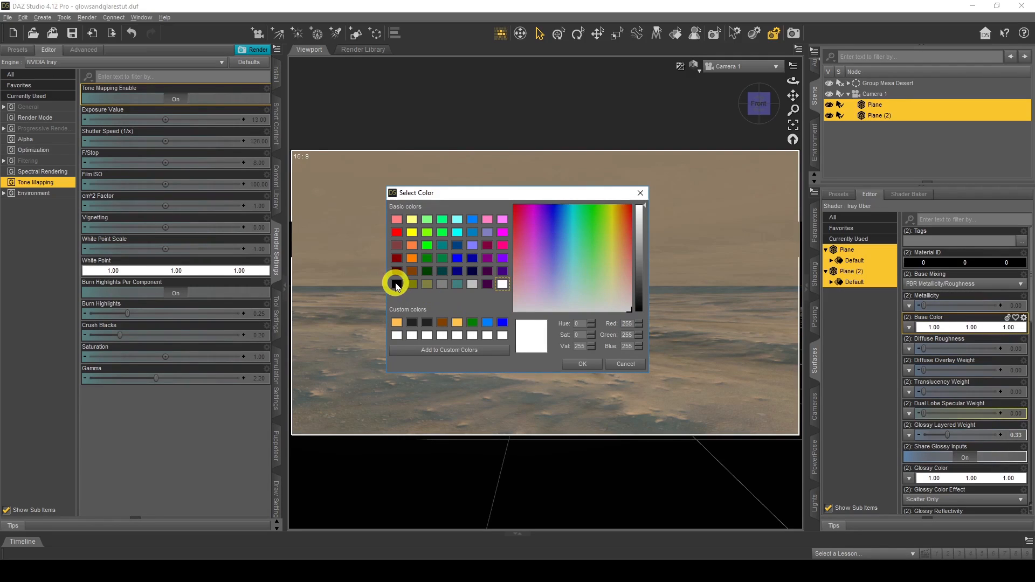
left_click(395, 284)
left_click(583, 364)
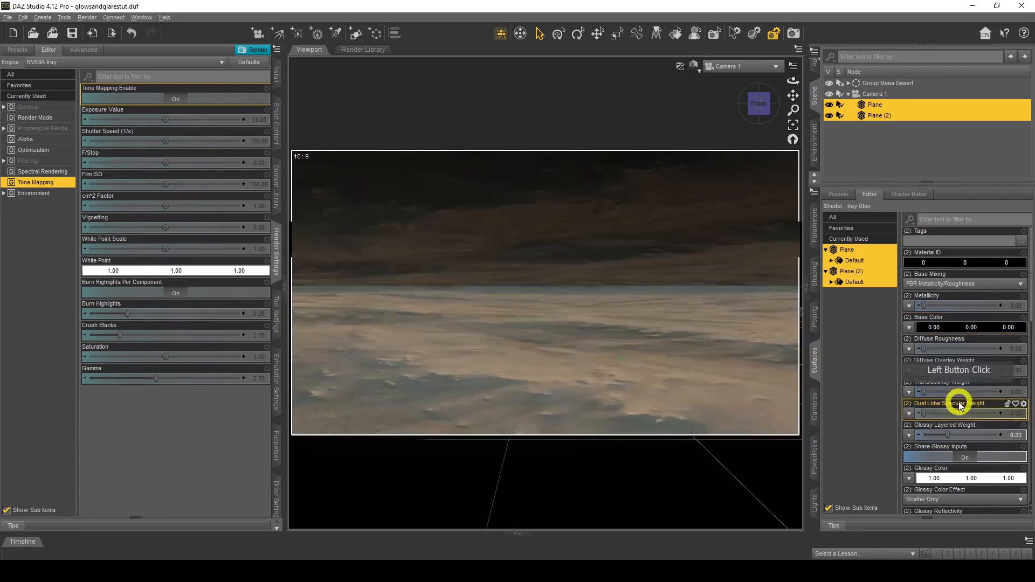
Remove the gloss from both planes with Glossy Layered Weight 0, a black Glossy Color and Glossy Reflectivity 0.
scroll(966, 357, "down", 2)
scroll(965, 356, "down", 1)
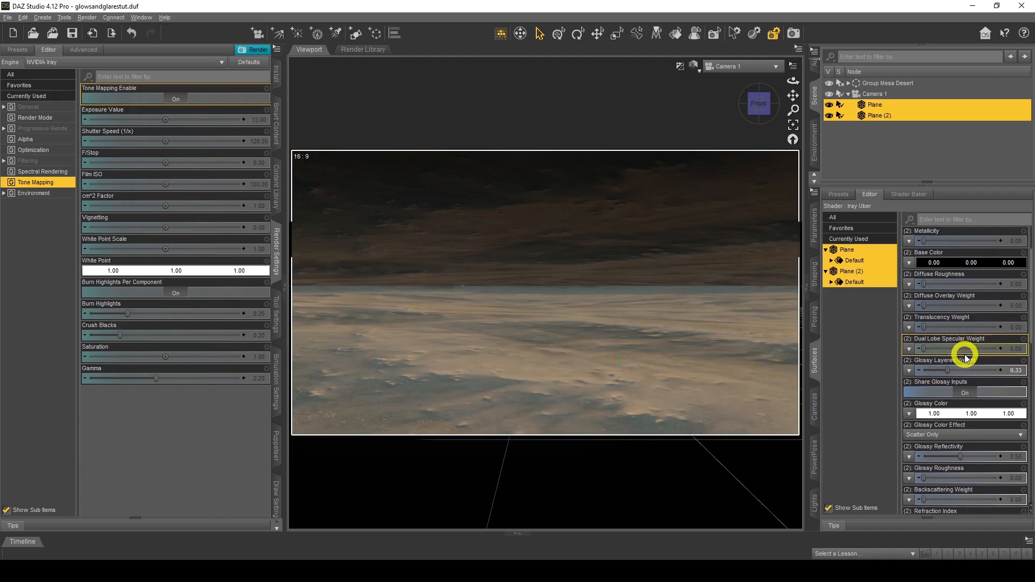
left_click_drag(945, 370, 920, 370)
left_click(935, 412)
left_click(398, 285)
left_click(578, 363)
scroll(970, 386, "down", 3)
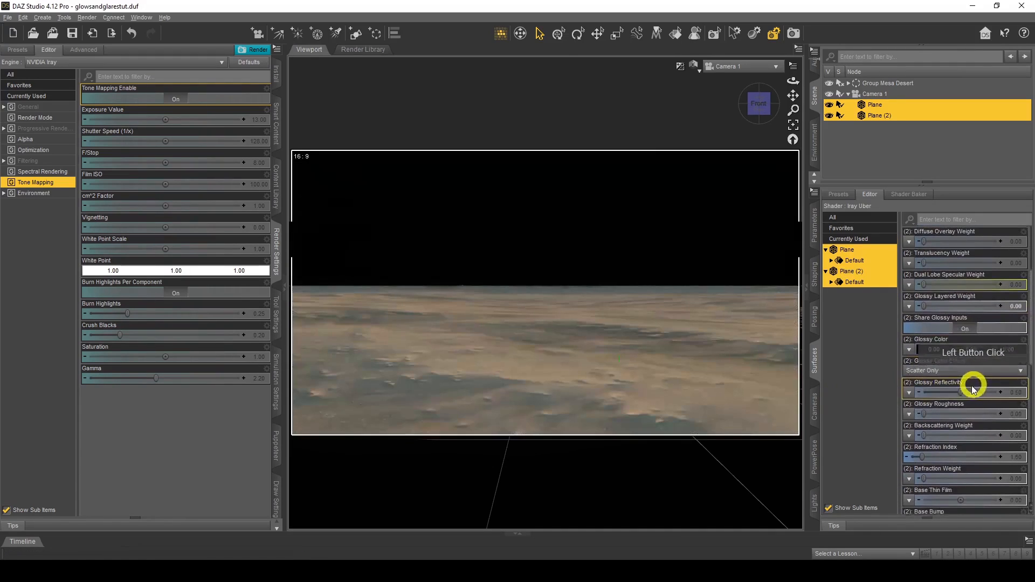
left_click_drag(960, 392, 853, 370)
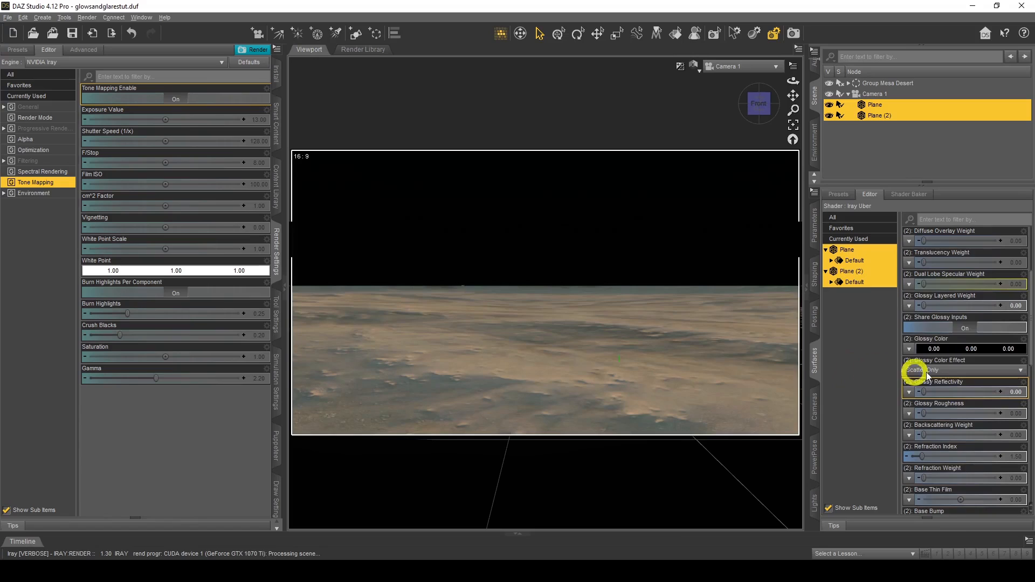
Make both planes emissive by setting their Emission Color to white.
scroll(916, 370, "down", 3)
scroll(936, 376, "down", 9)
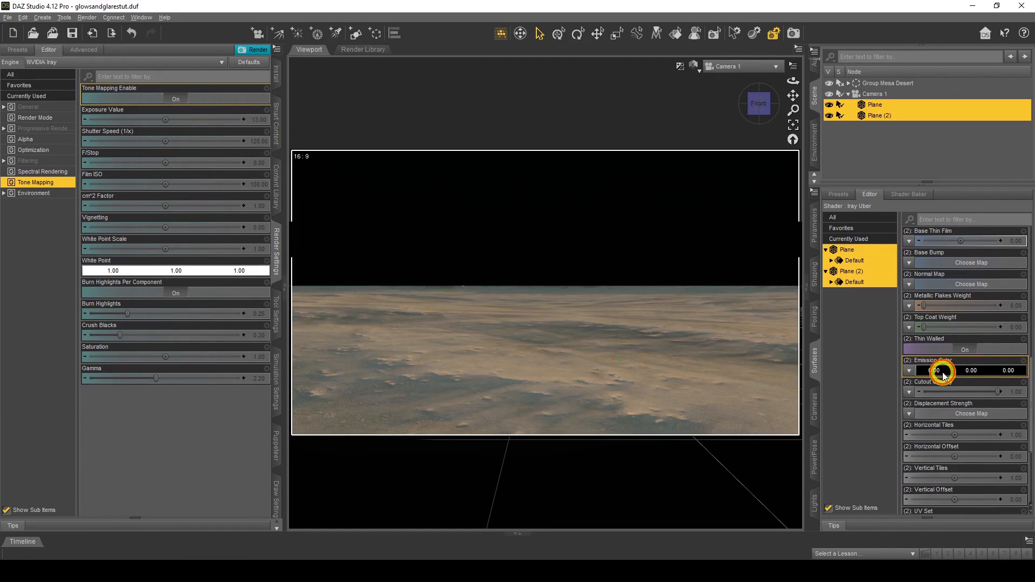
left_click(943, 372)
left_click(502, 285)
left_click(573, 365)
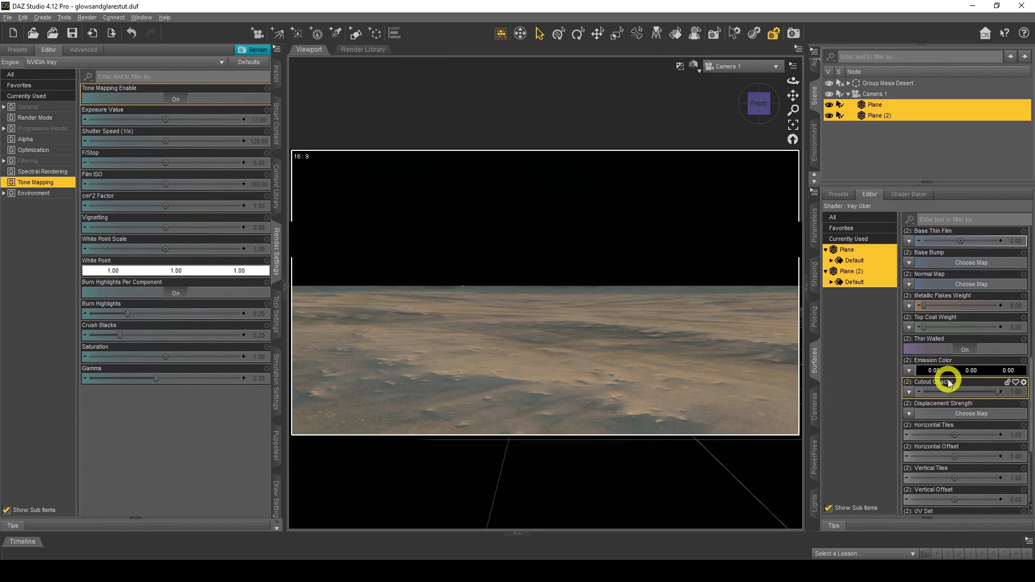
left_click(934, 371)
left_click(502, 286)
left_click(583, 364)
left_click(928, 390)
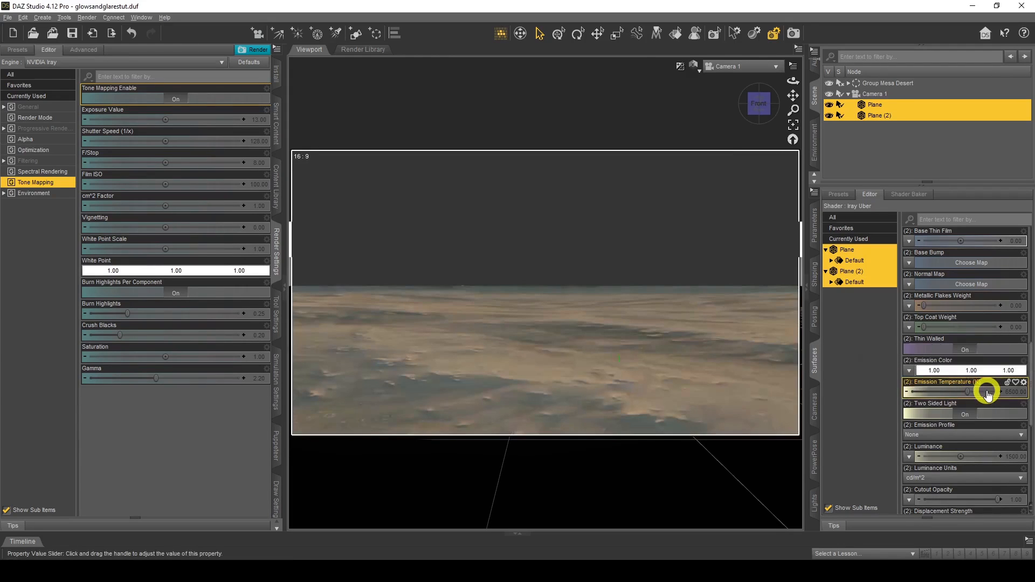
scroll(955, 397, "down", 3)
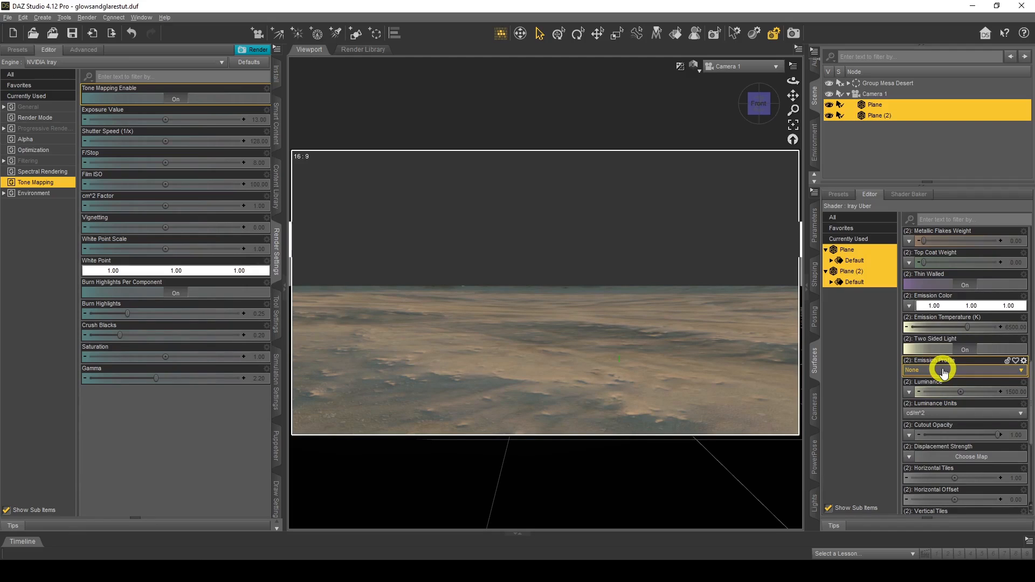
Set X Rotate to 90 on each of the two planes so they face the camera.
left_click(893, 106)
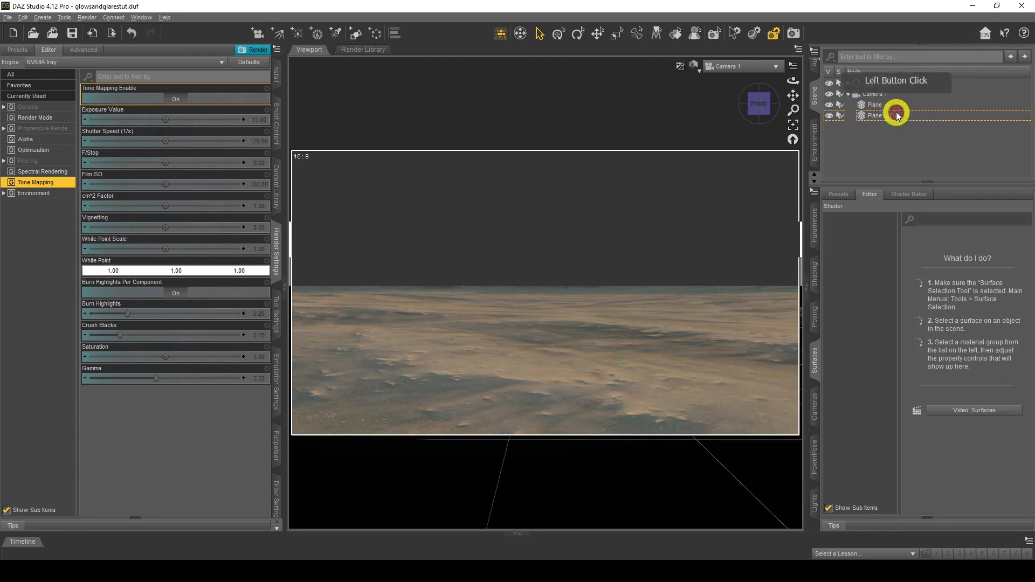
left_click(817, 214)
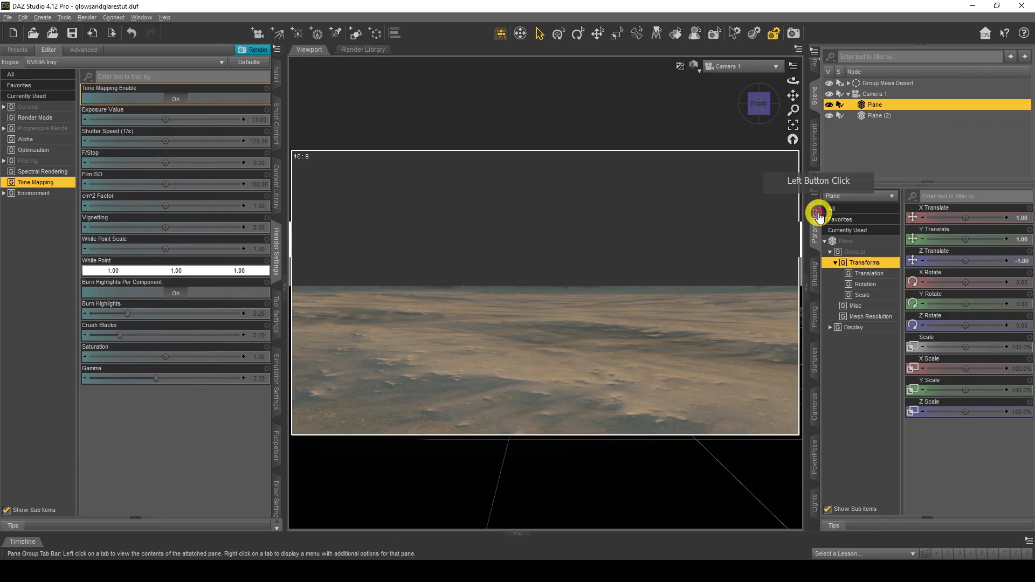
left_click(1019, 282)
type("90")
key("Return")
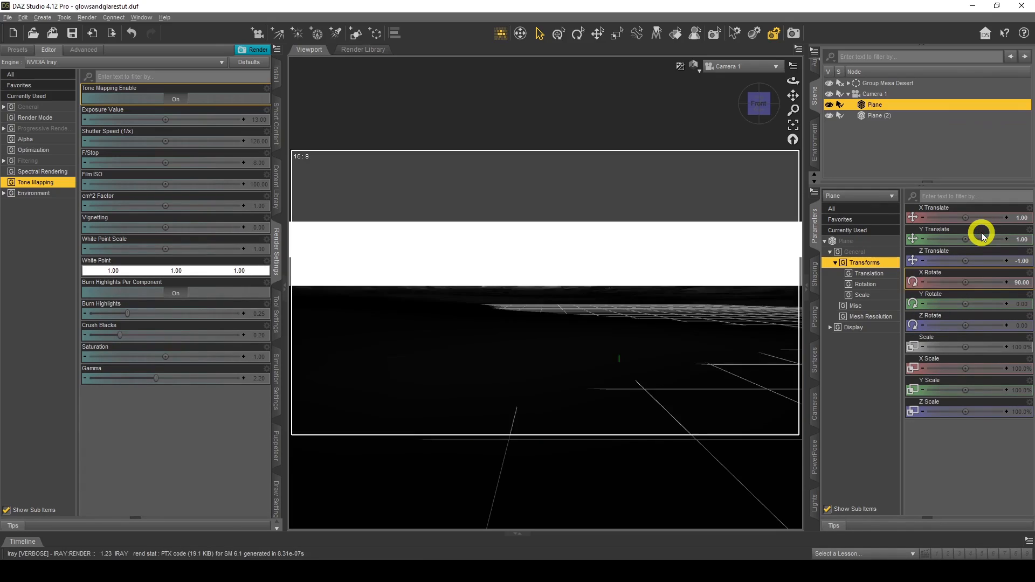
left_click(894, 116)
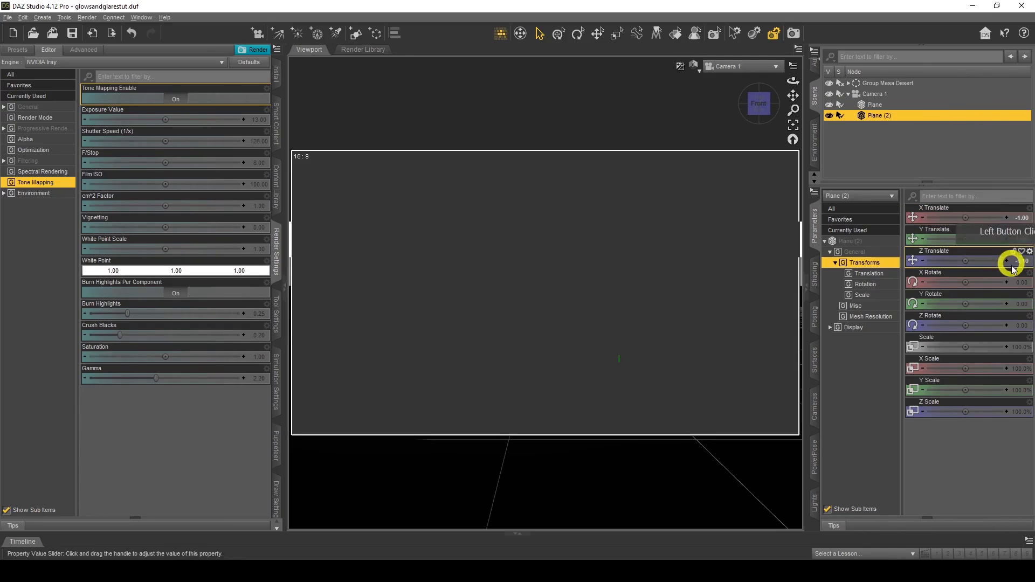
left_click(1022, 281)
type("90")
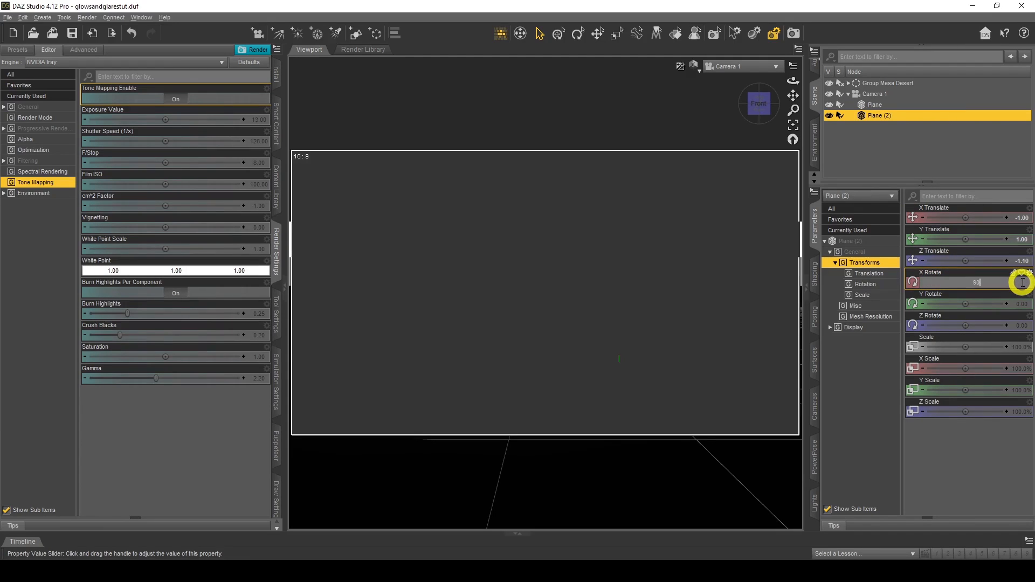
key("Return")
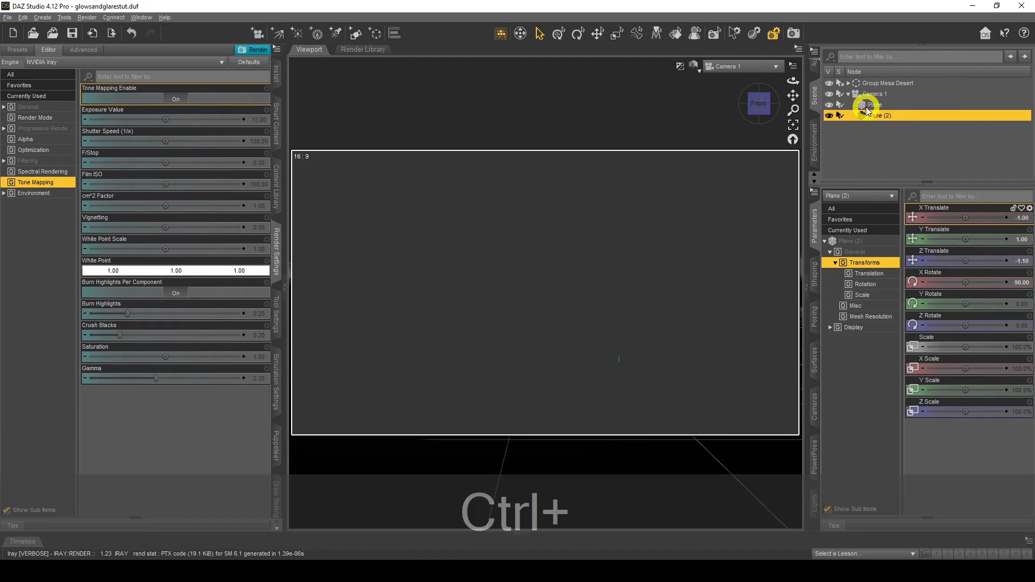
Load Alpha Mask from the Textures > Plane Masks folder as the Emission Color map on both planes' surfaces.
left_click(874, 104, "ctrl")
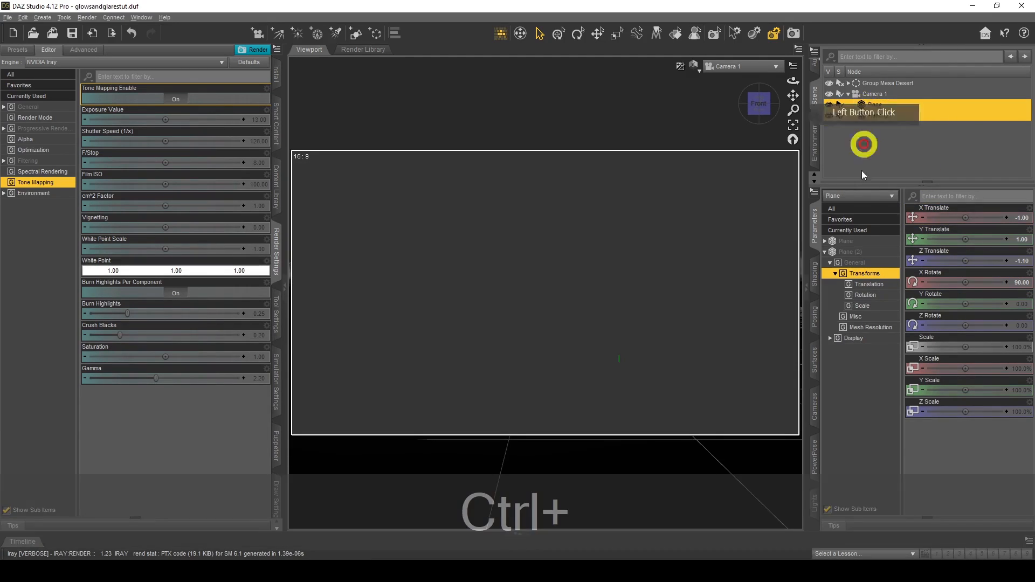
left_click(815, 360)
left_click(851, 250, "ctrl")
left_click(853, 272, "ctrl")
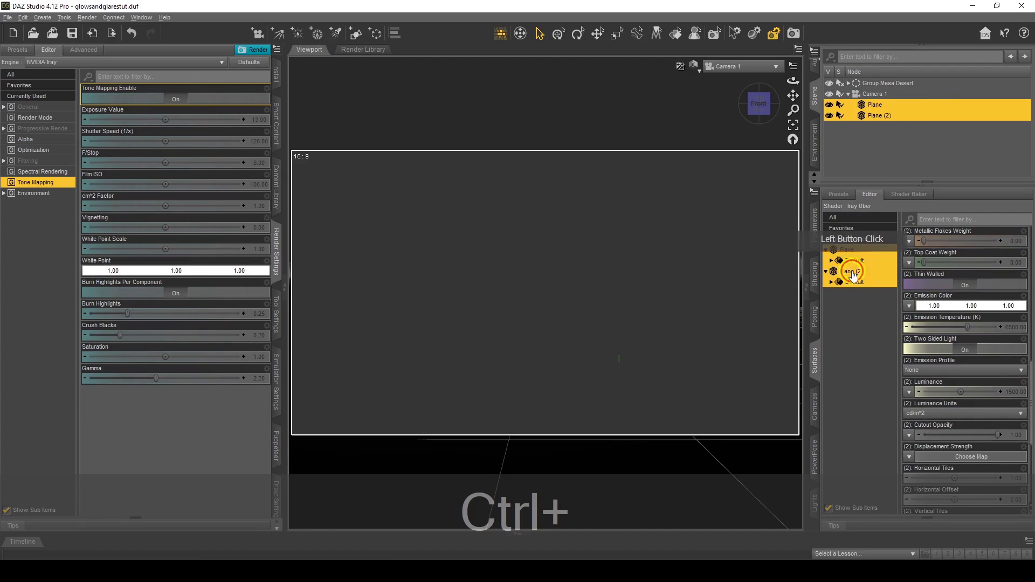
left_click(910, 306)
left_click(919, 319)
left_click(317, 297)
left_click(139, 38)
left_click(131, 144)
double_click(131, 189)
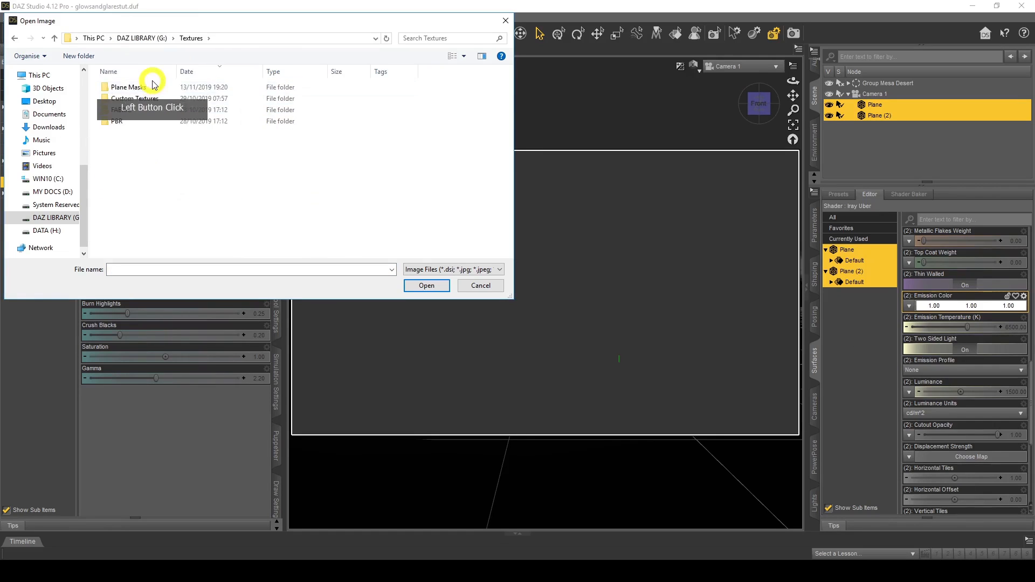
left_click(125, 87)
double_click(125, 87)
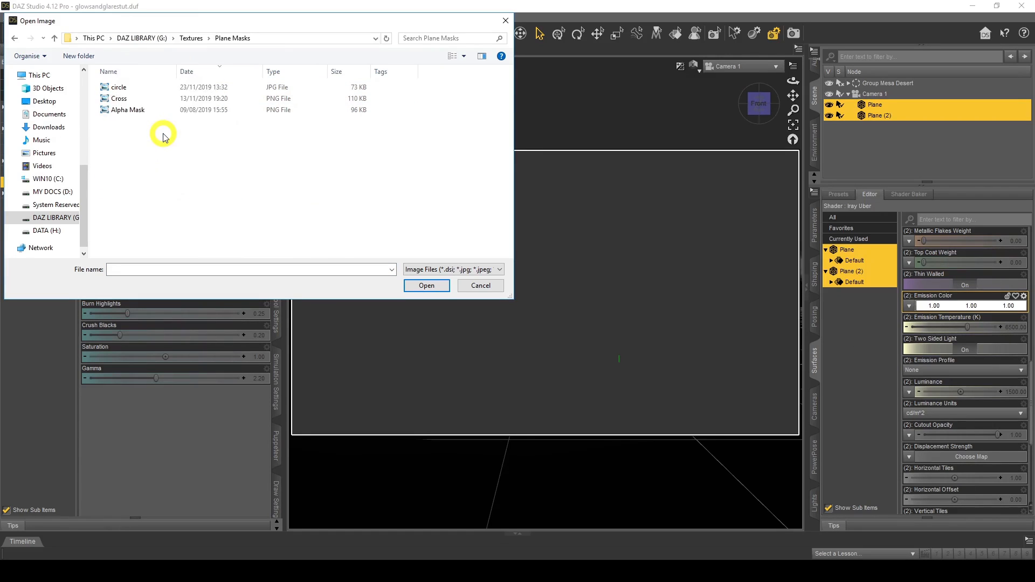
left_click(155, 110)
double_click(156, 110)
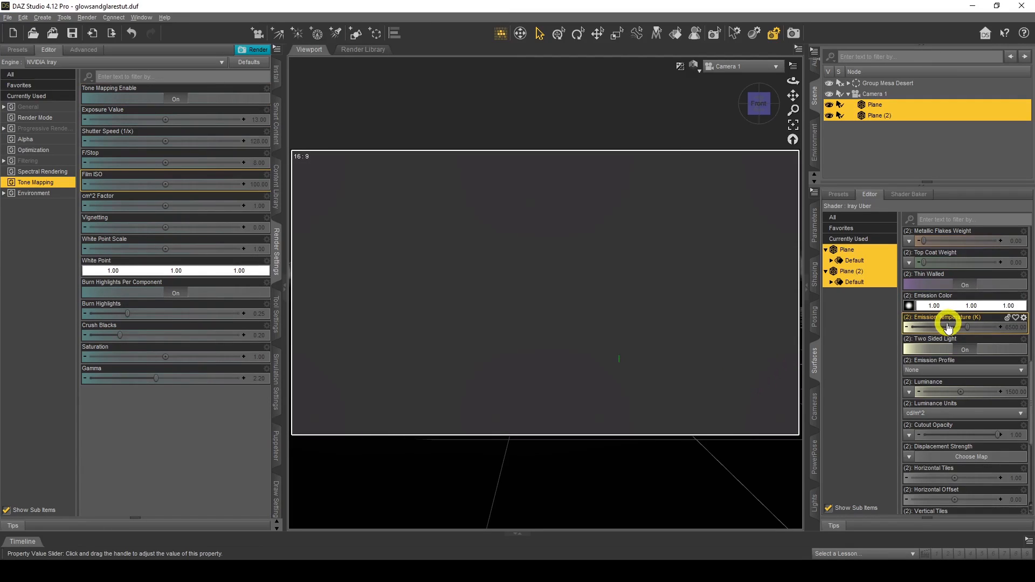
Assign Alpha Mask.png as the map for both Luminance and Cutout Opacity on the two planes.
mouse_move(909, 307)
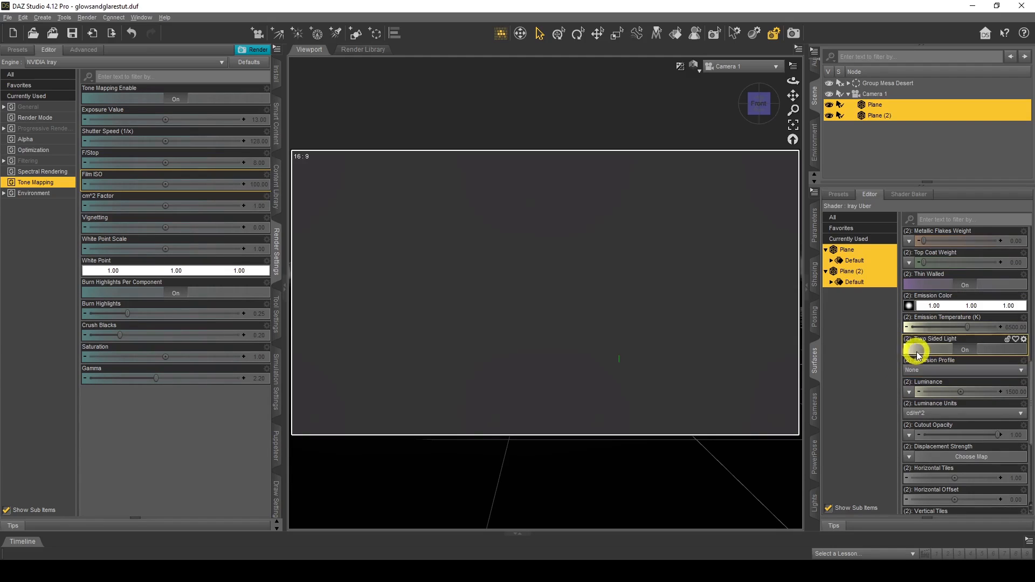
left_click(919, 392)
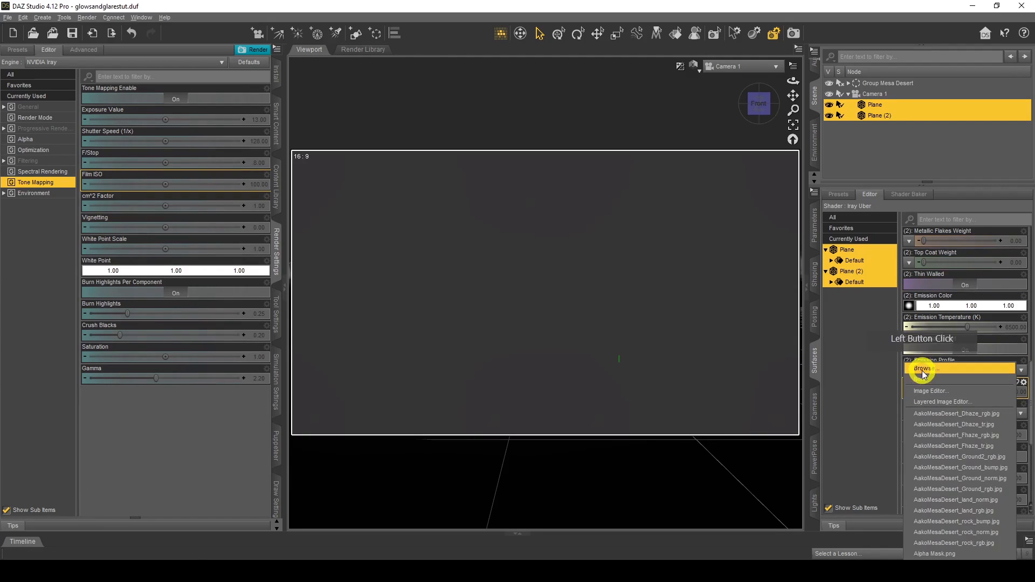
left_click(961, 555)
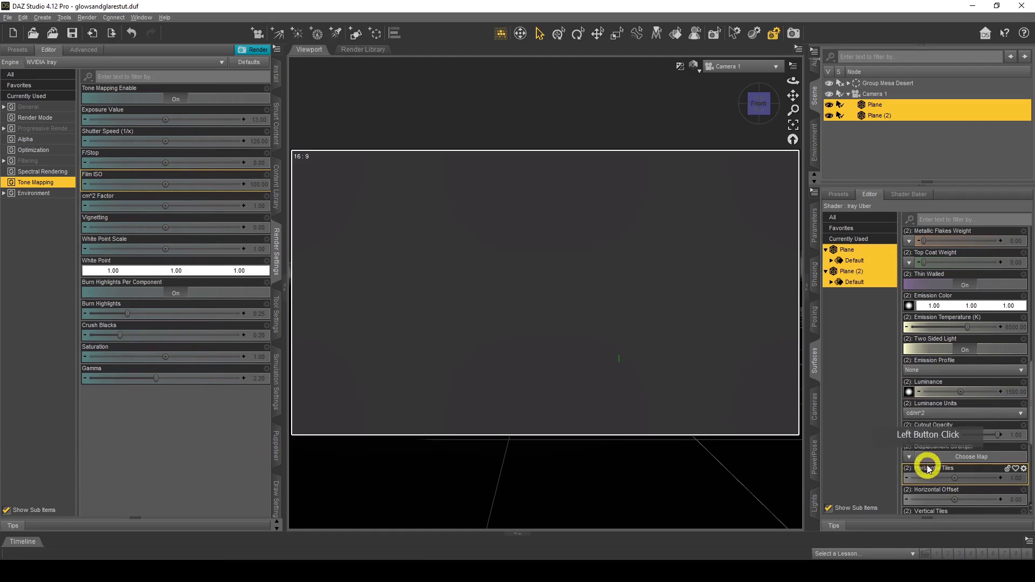
left_click(909, 437)
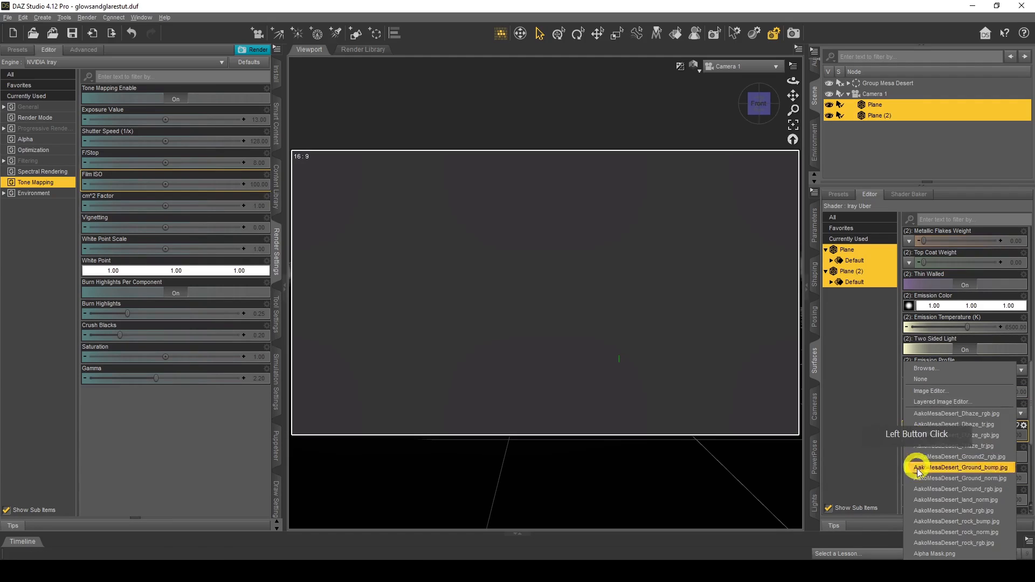
left_click(936, 555)
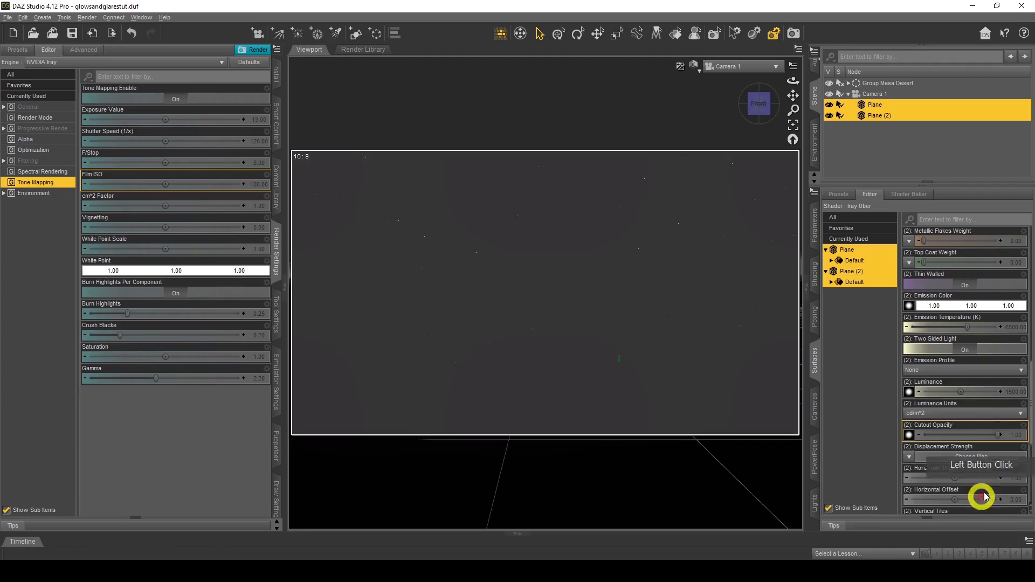
Set the Cutout Opacity of both planes to 0.5.
left_click(1014, 437)
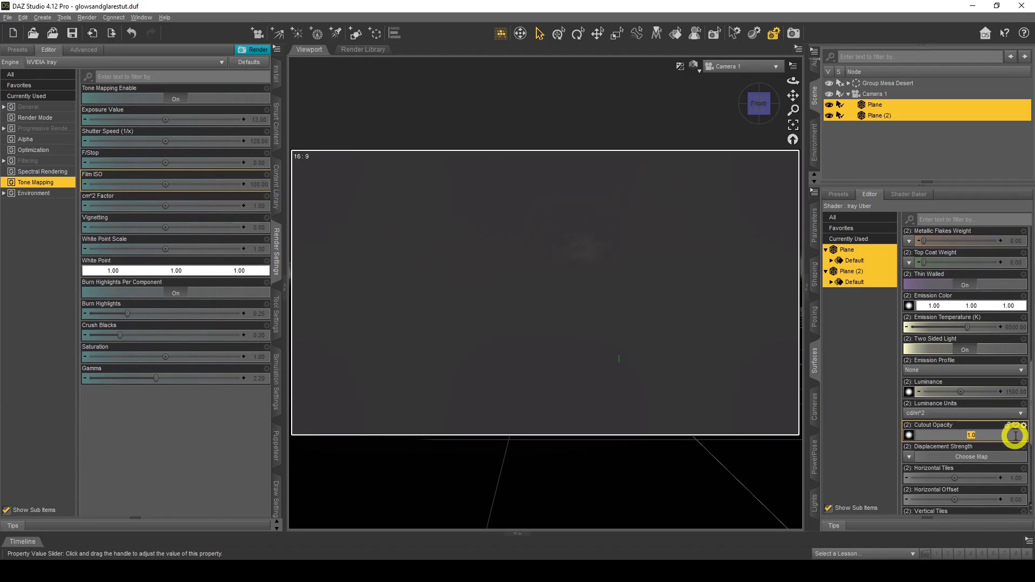
type("0.5")
key("Return")
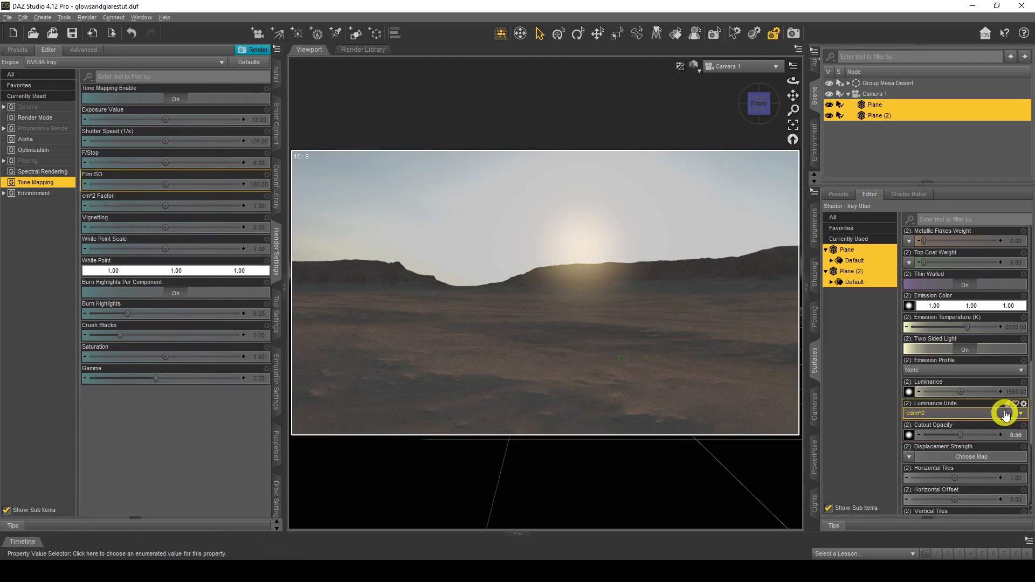
Change both planes' Luminance Units to kcd/m^2 and set their Luminance to 10.
left_click(1000, 414)
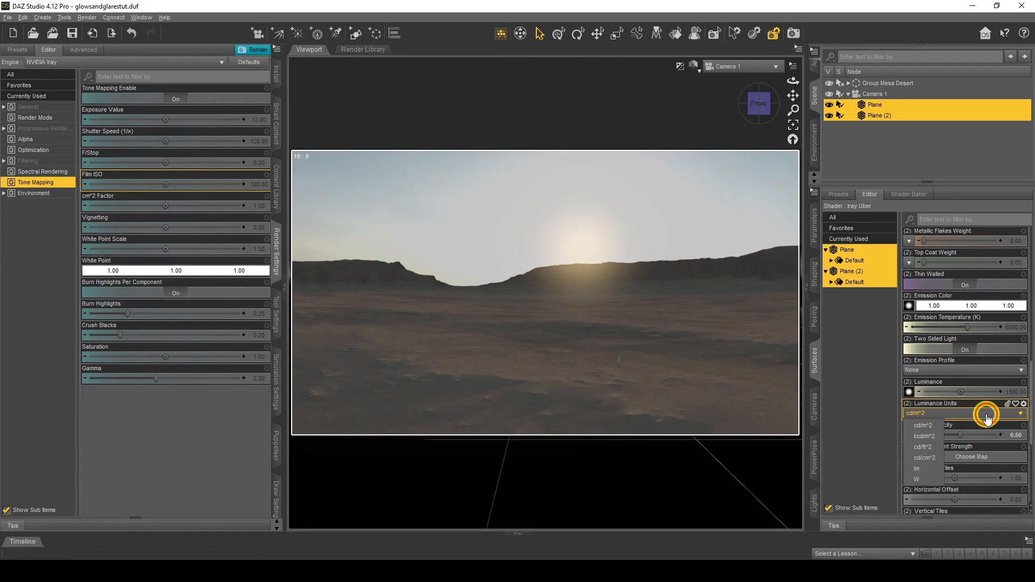
left_click(929, 437)
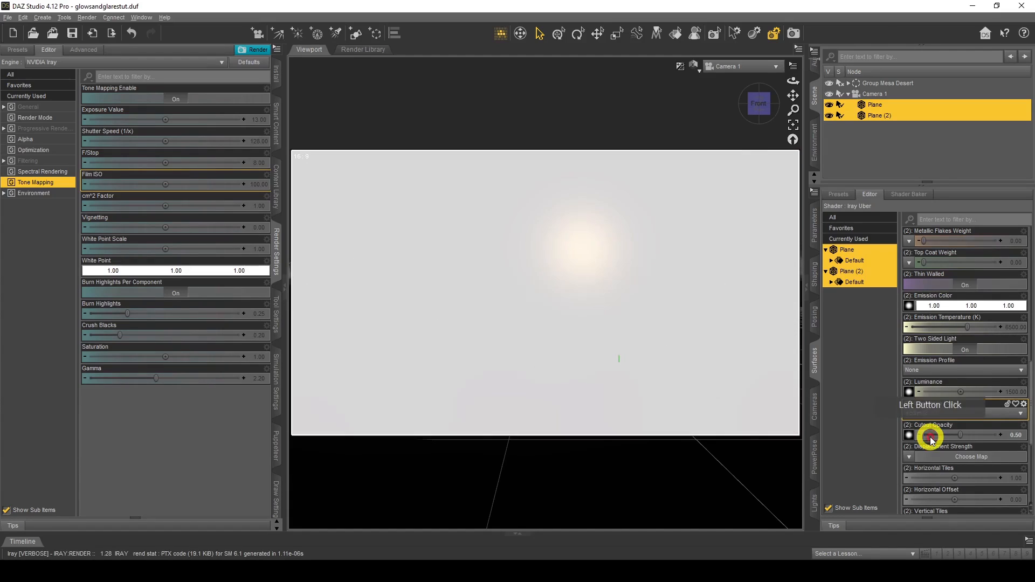
left_click(1017, 392)
type("10")
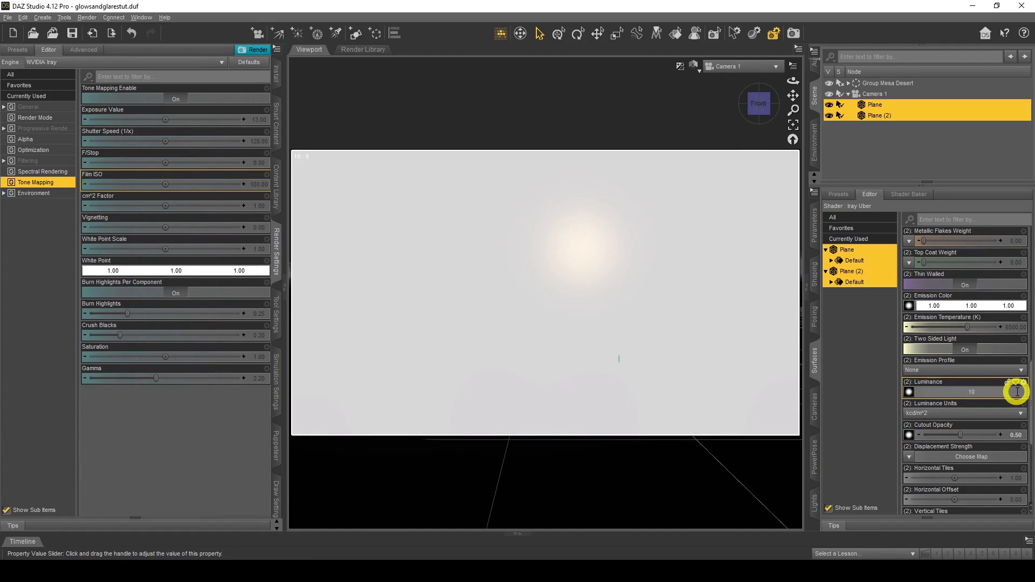
key("Return")
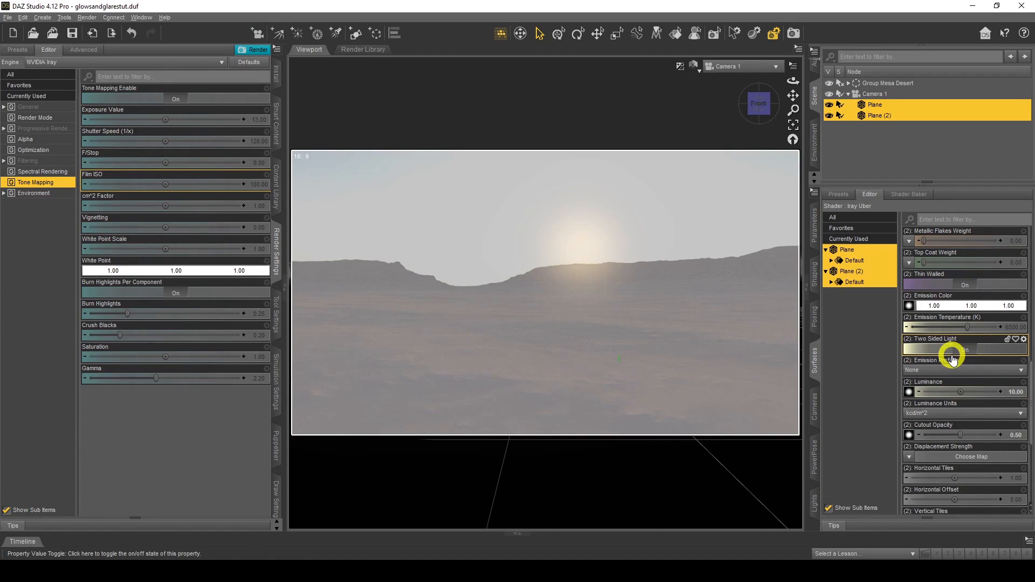
Select only the first plane and show the scene in Perspective View with Texture Shaded display.
left_click(864, 341)
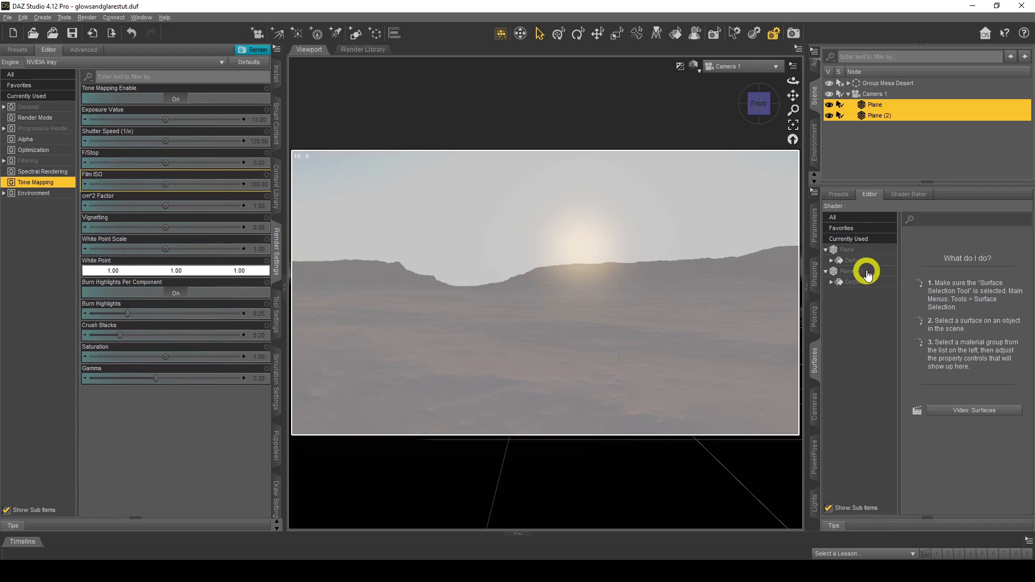
left_click(872, 254)
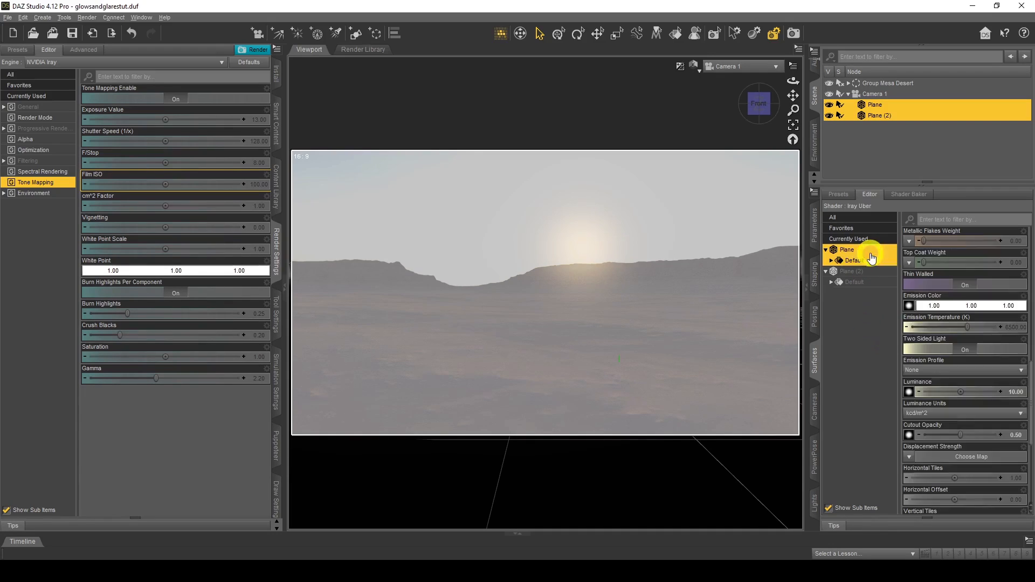
left_click(897, 106)
left_click(694, 65)
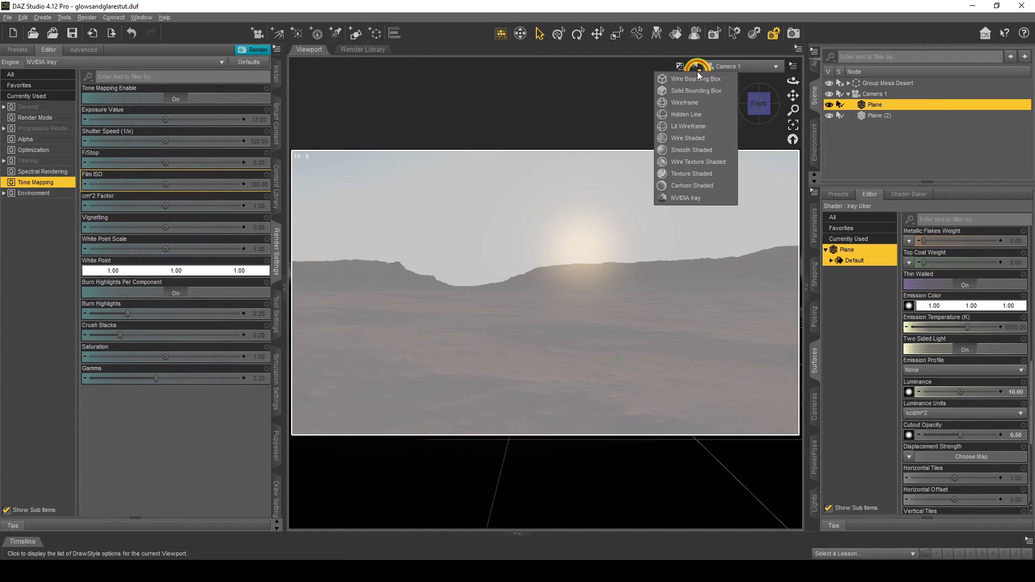
left_click(697, 172)
left_click(739, 66)
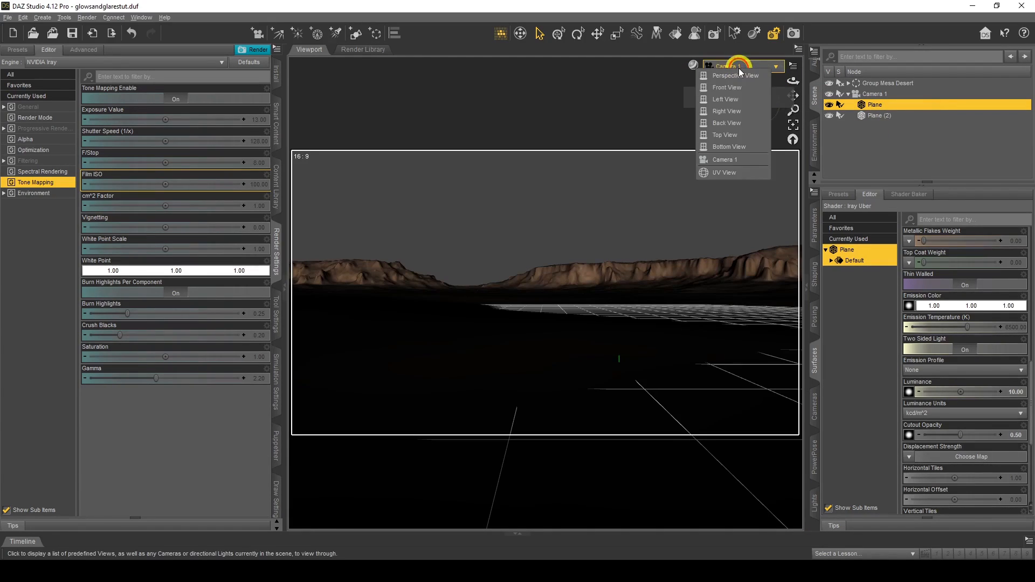
left_click(740, 77)
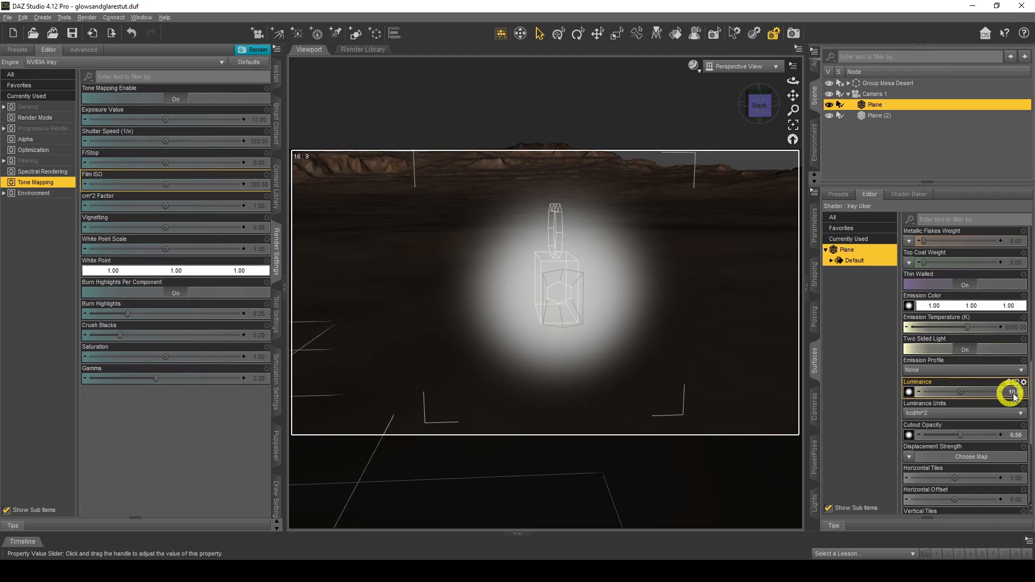
Scale both Plane and Plane (2) down to 5%.
left_click(880, 111)
left_click(880, 107)
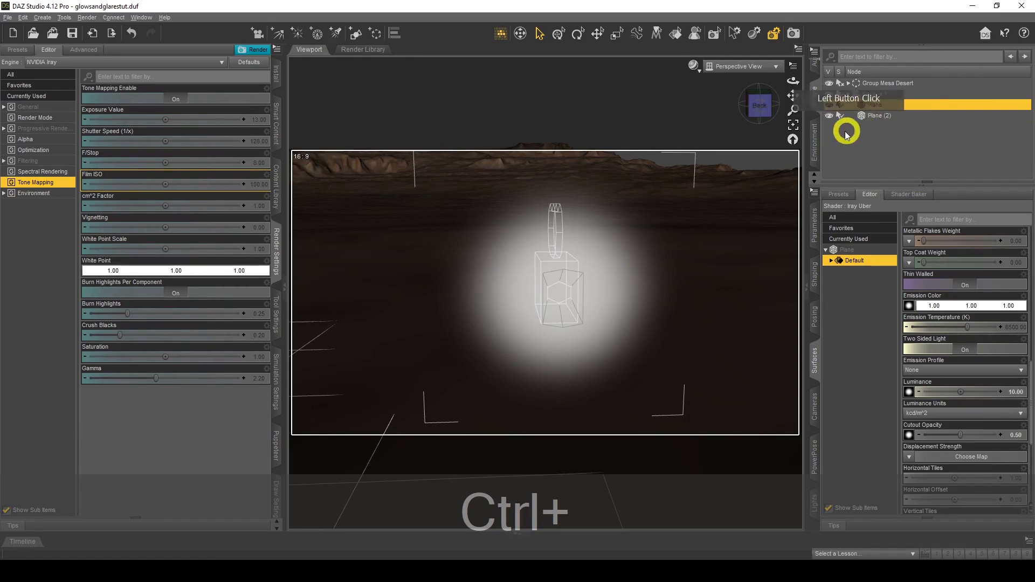
left_click(815, 216)
left_click(879, 115, "ctrl")
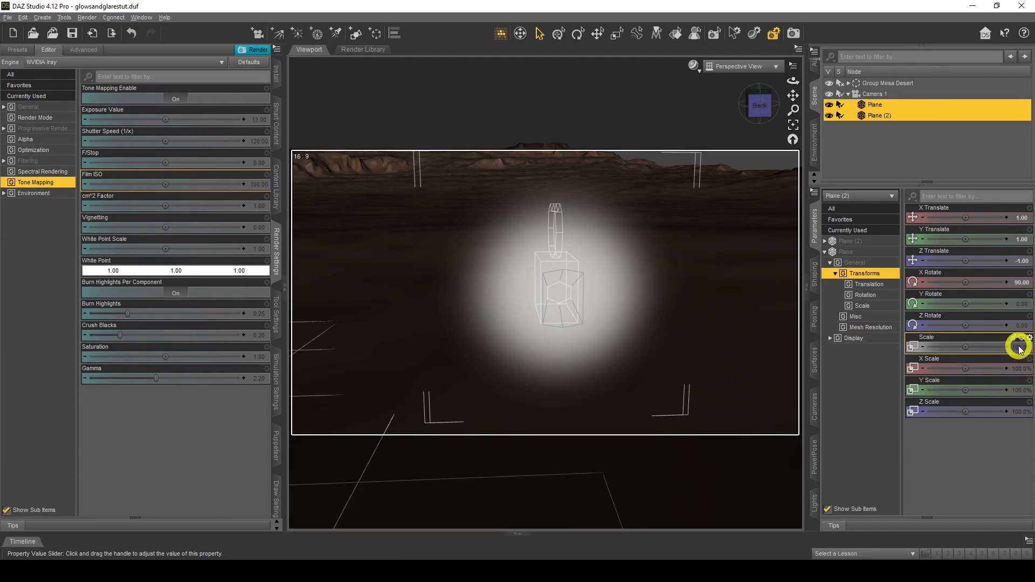
left_click(884, 104)
left_click(1017, 345)
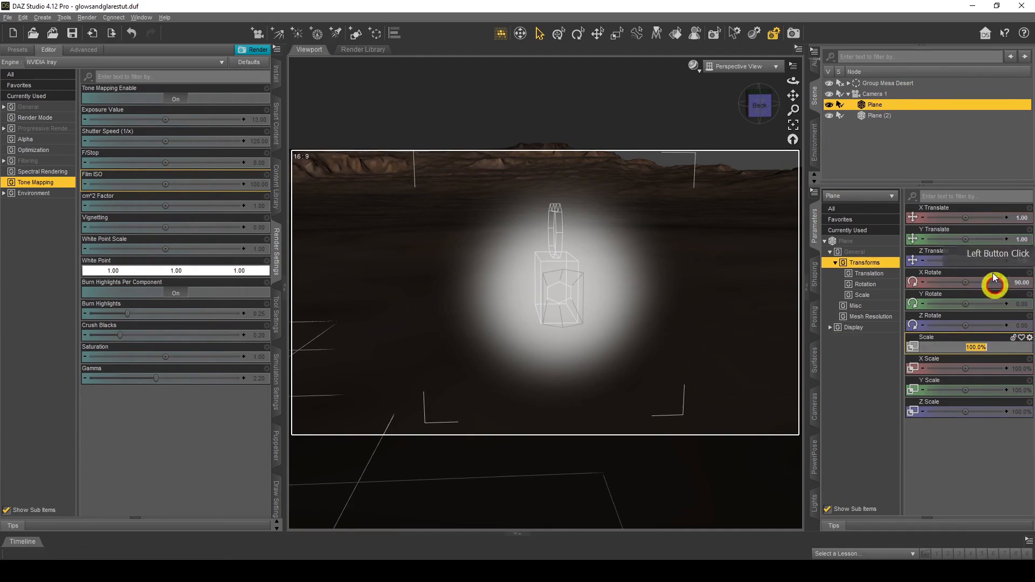
left_click(995, 278)
left_click(895, 116)
left_click(1021, 348)
type("5")
key("Return")
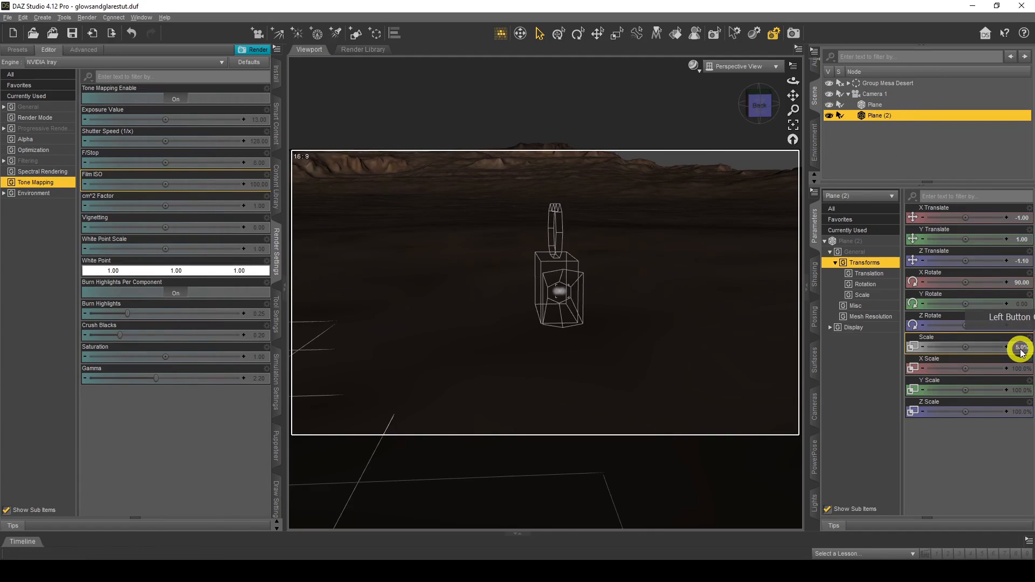
Inspect the shrunken planes up close and return to the Camera 1 view with NVIDIA Iray display.
scroll(567, 297, "up", 5)
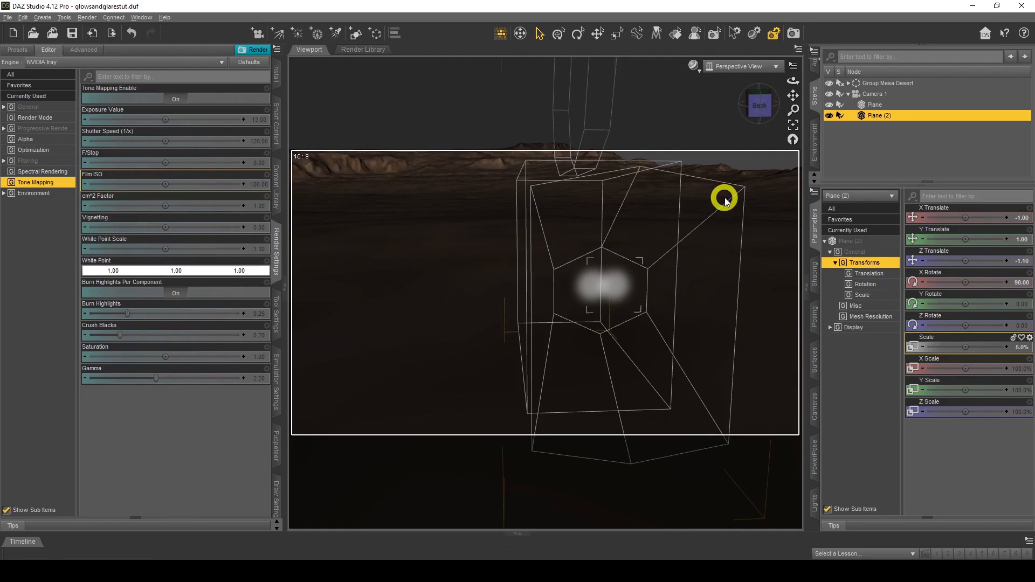
left_click(713, 65)
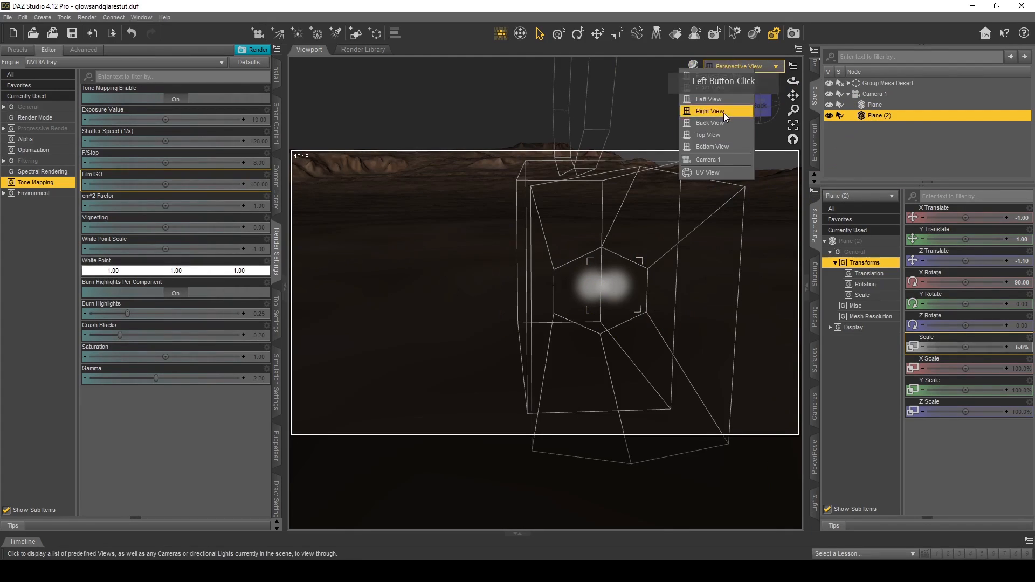
left_click(724, 159)
left_click(694, 65)
left_click(700, 188)
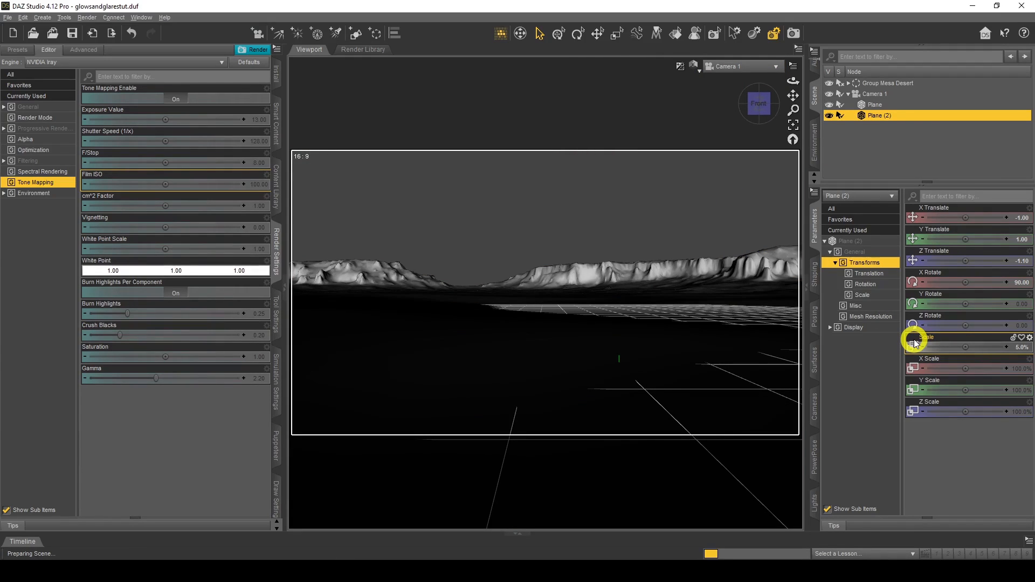
Check the first plane's surface settings and compare the transform values of the two planes.
left_click(819, 367)
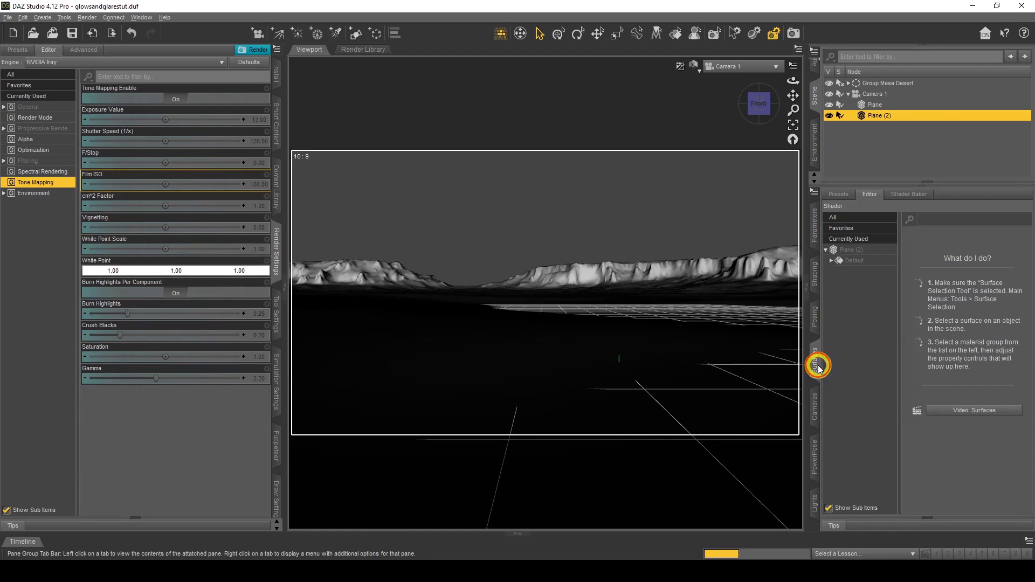
left_click(889, 108)
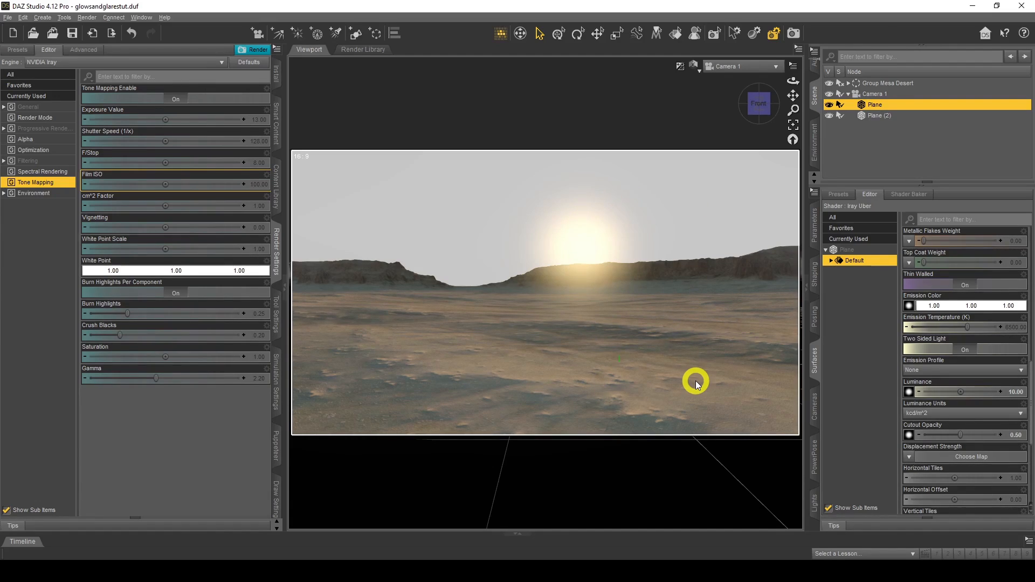
left_click(883, 116)
left_click(817, 218)
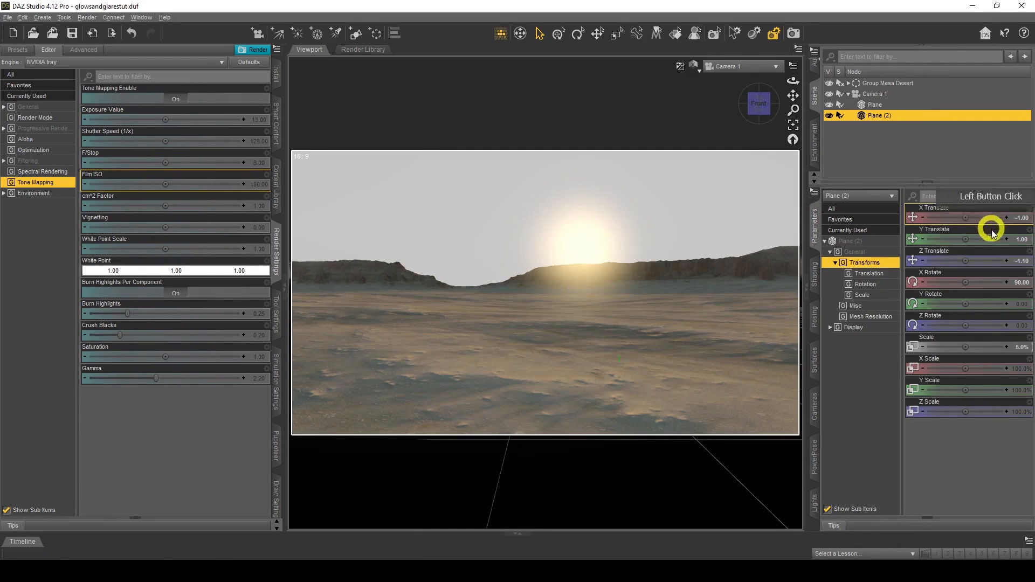
left_click(876, 105)
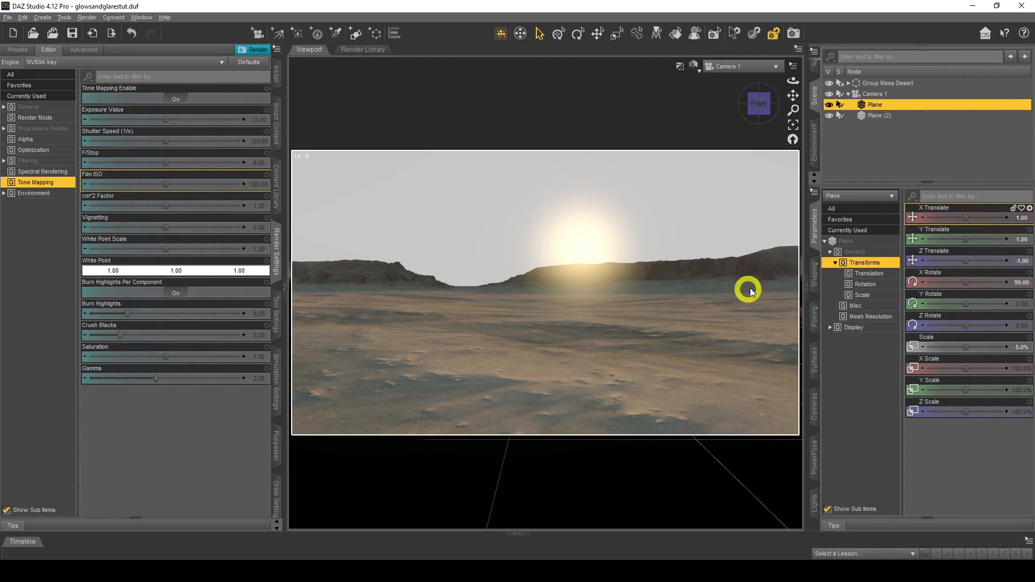
left_click(860, 120)
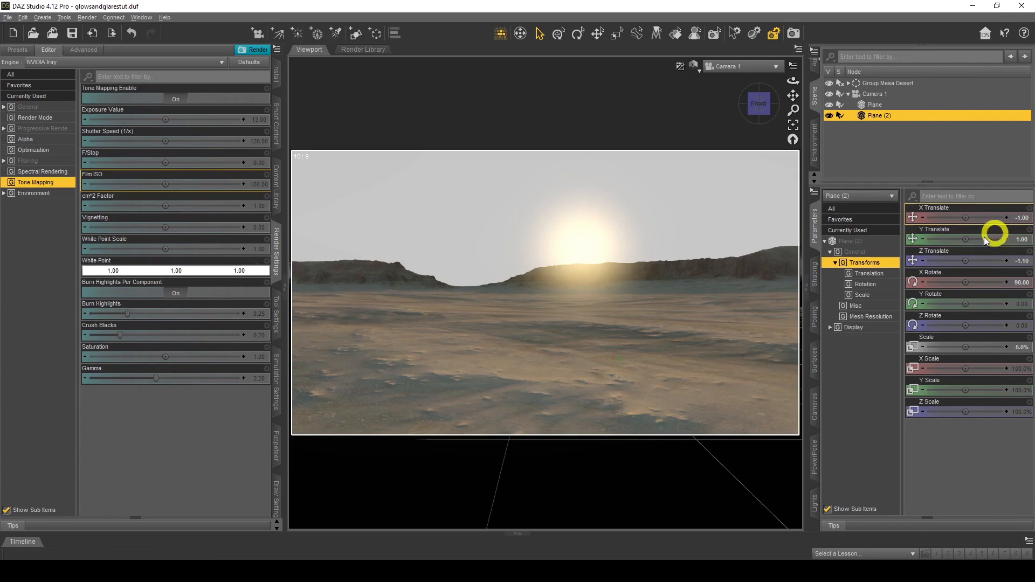
Set the Emission Color of Plane's Default surface to pale yellow, RGB 255, 252, 196.
left_click(878, 105)
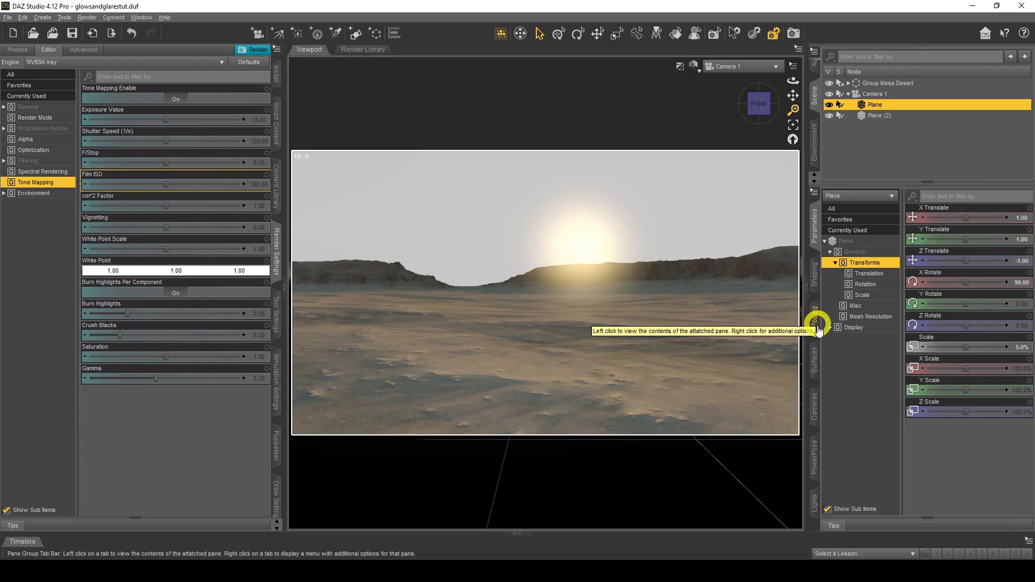
left_click(815, 357)
left_click(948, 305)
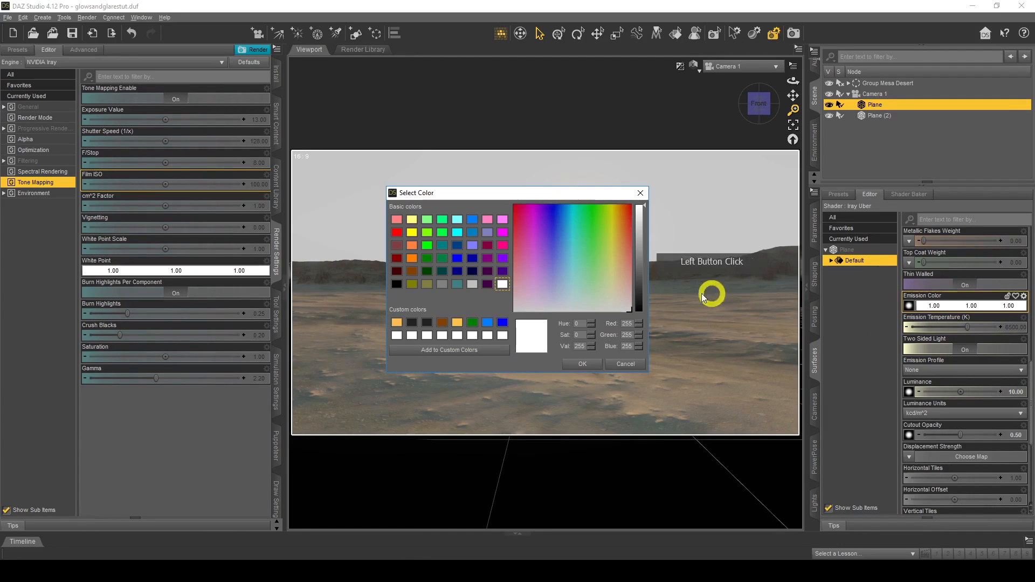
left_click(613, 287)
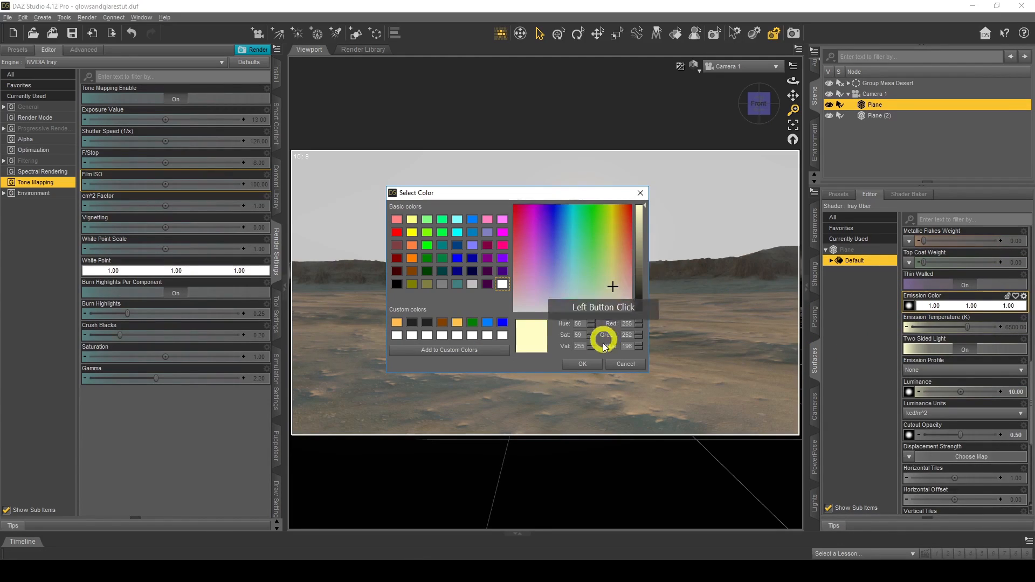
left_click(594, 362)
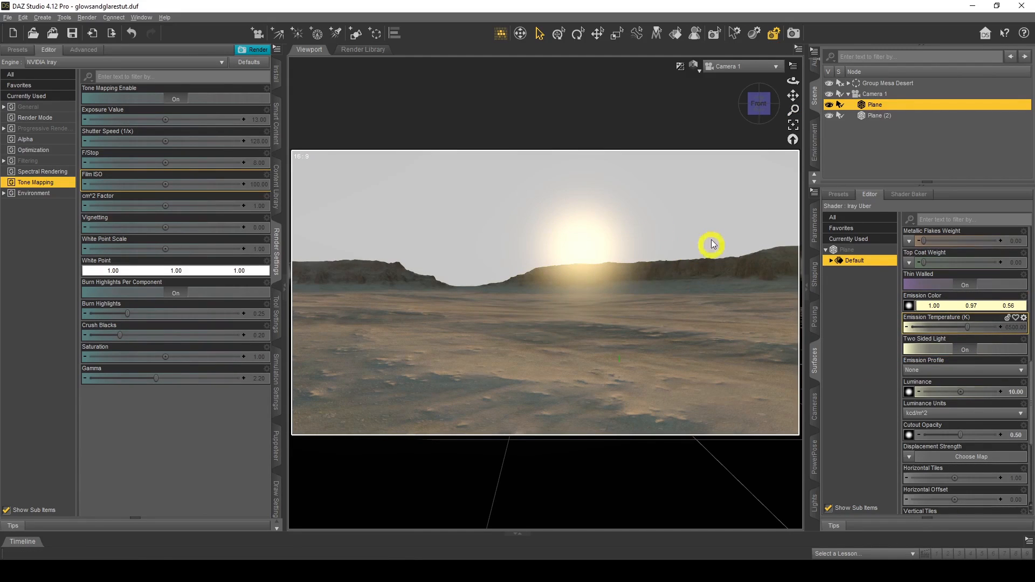
Set the Emission Color of Plane (2)'s Default surface to pale violet-blue, RGB 196, 194, 255.
left_click(883, 115)
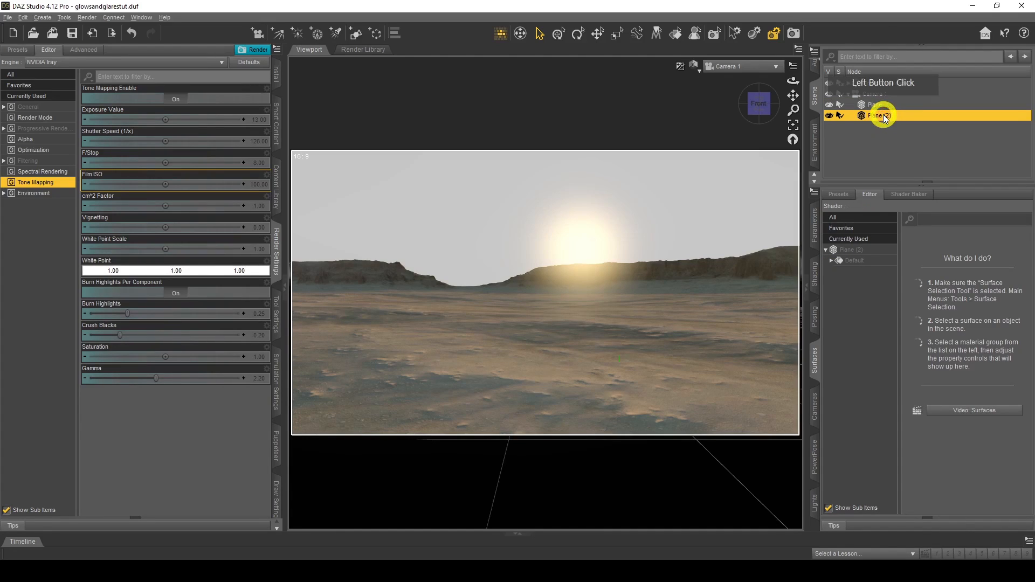
left_click(864, 261)
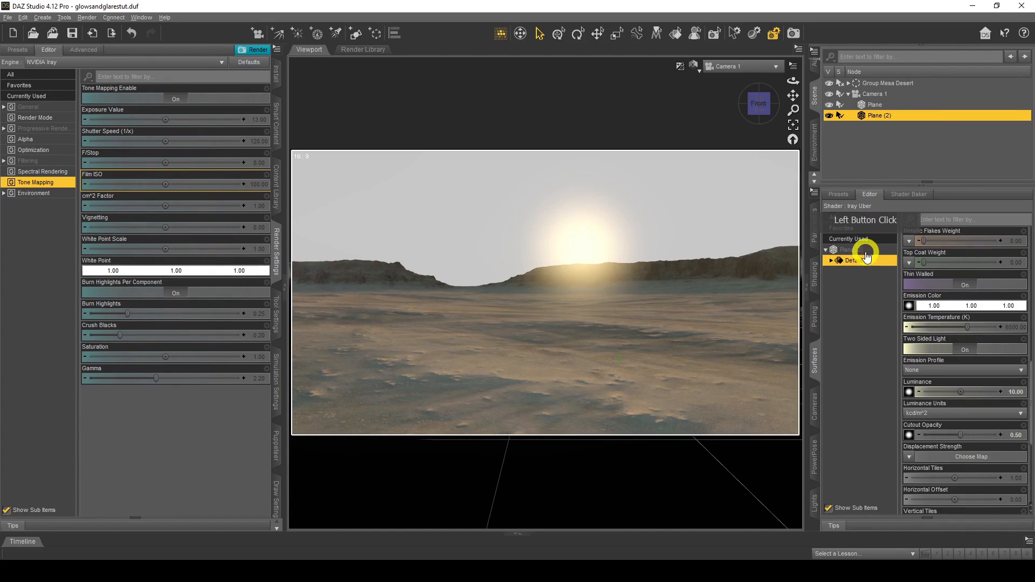
left_click(952, 300)
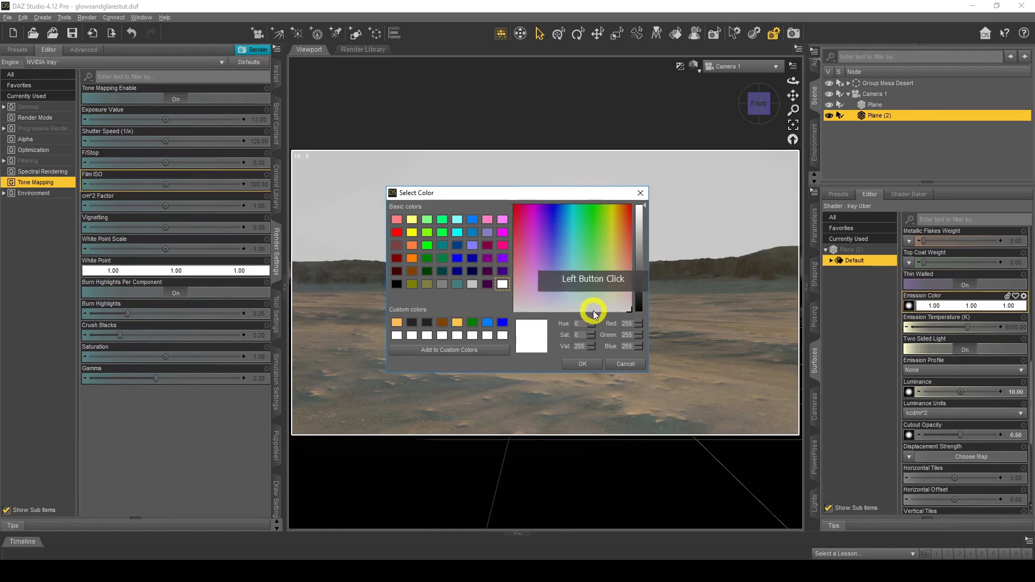
left_click(553, 287)
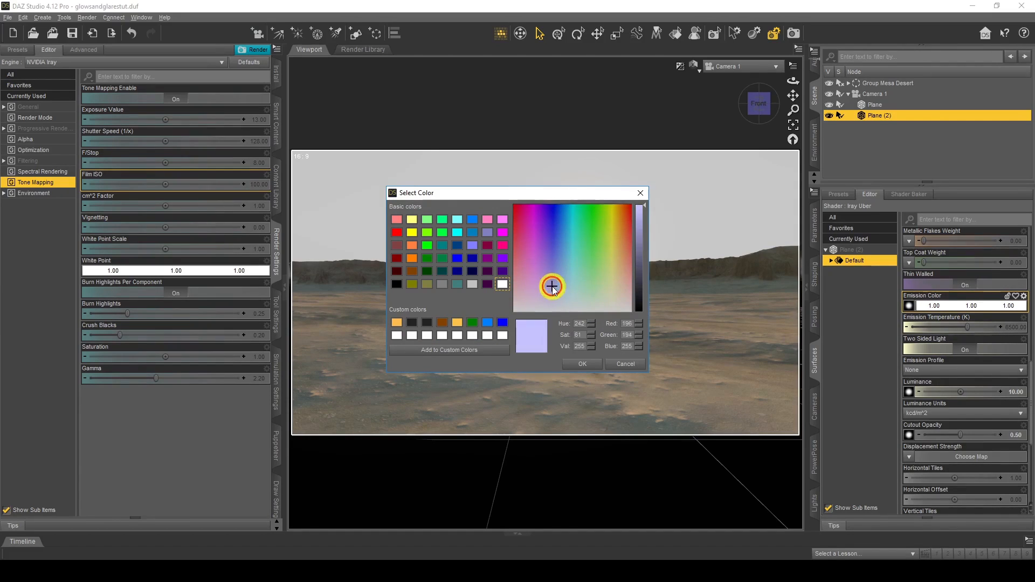
left_click(581, 362)
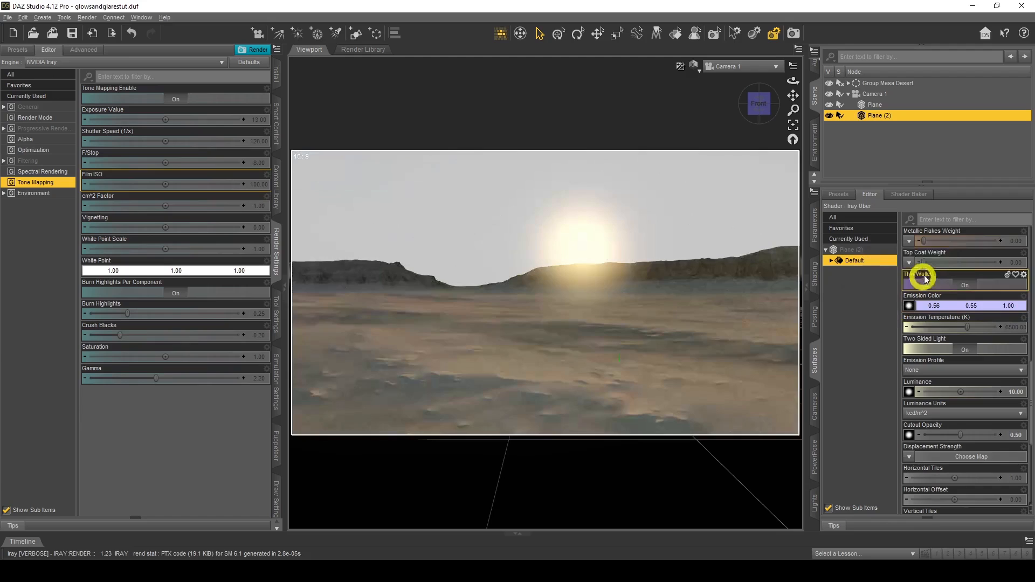
Select the surfaces of both Plane and Plane (2) together and set their Luminance to 50 kcd/m^2.
left_click(894, 105)
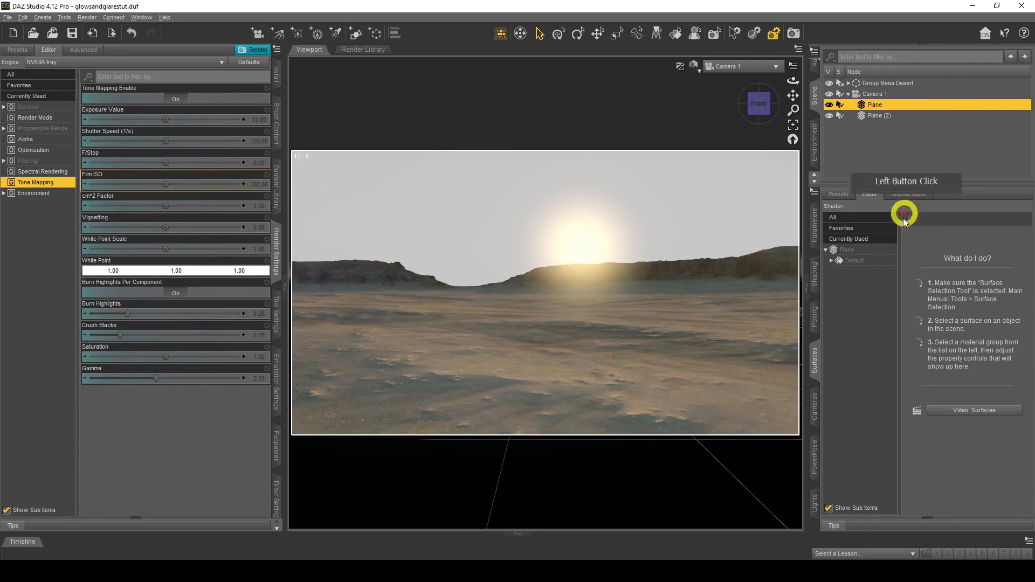
left_click(878, 116)
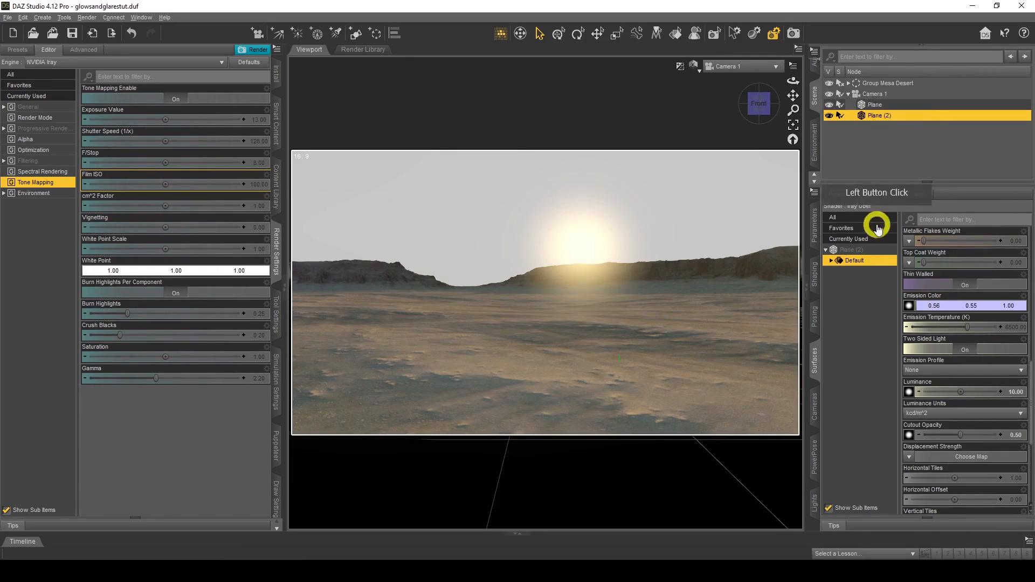
left_click(879, 105, "ctrl")
left_click(871, 252, "ctrl")
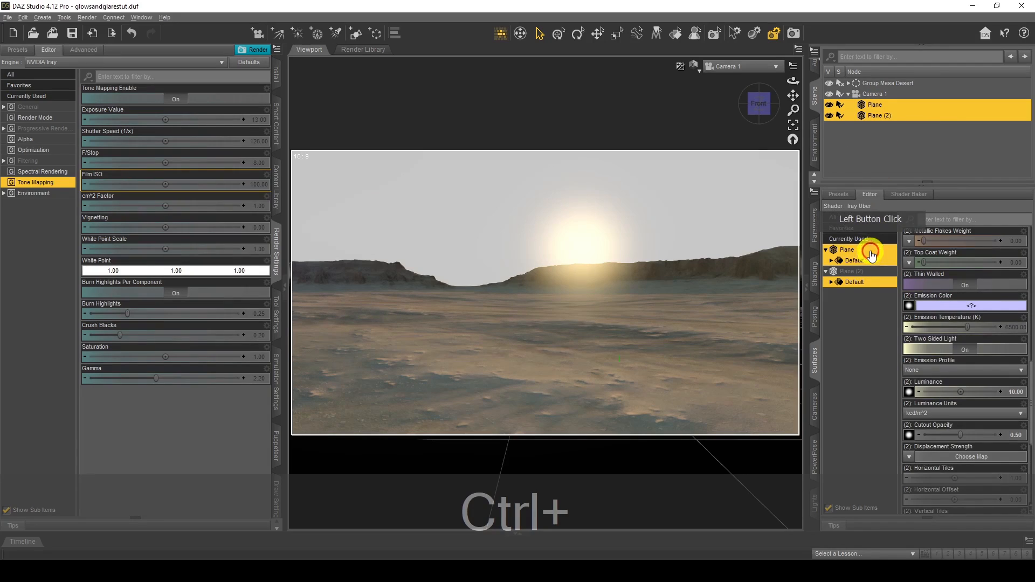
left_click(1016, 397)
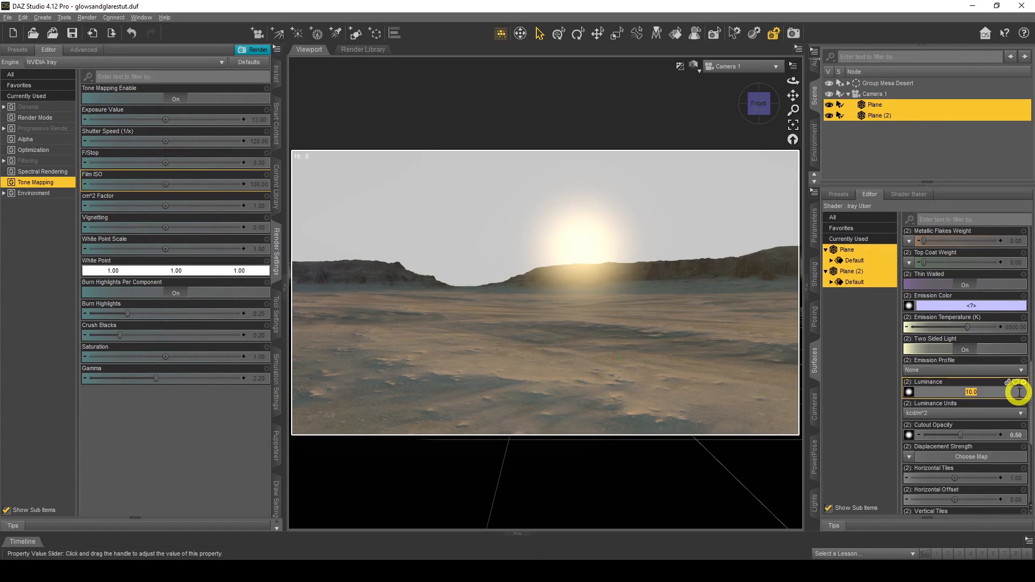
key("Return")
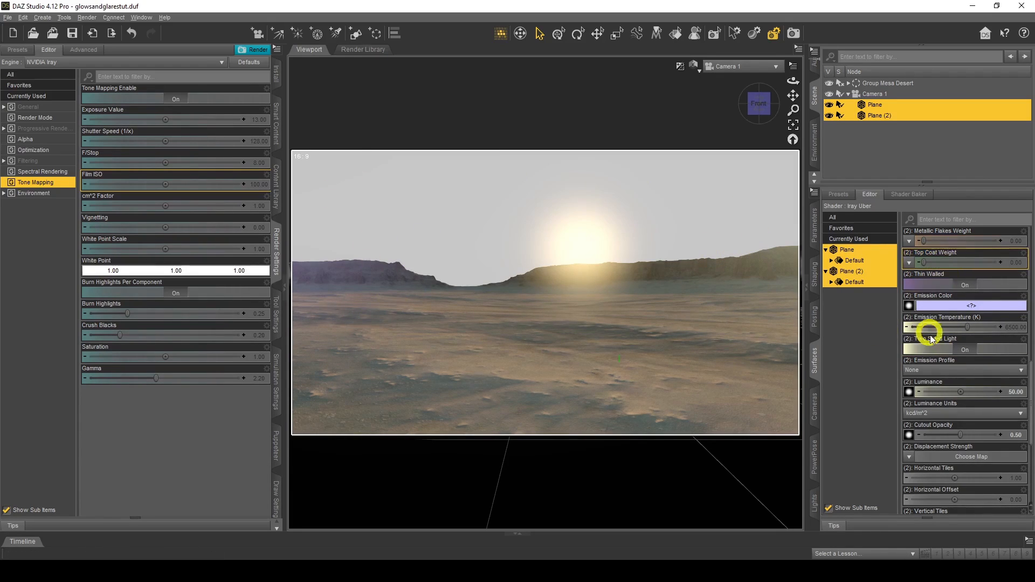
Try stronger glare on both planes with Luminance values of 100 and 200.
left_click(1017, 392)
type("1")
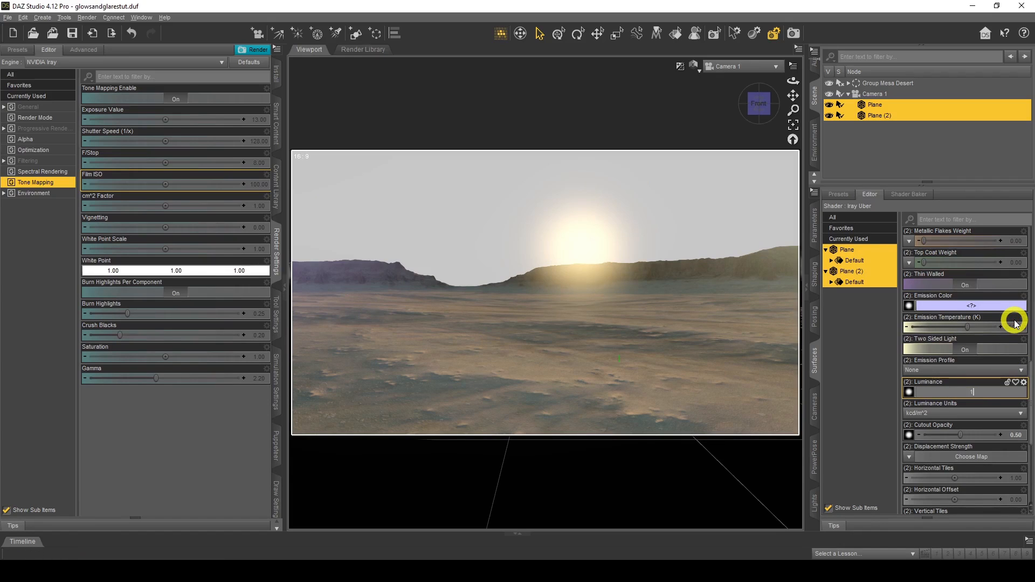
key("Return")
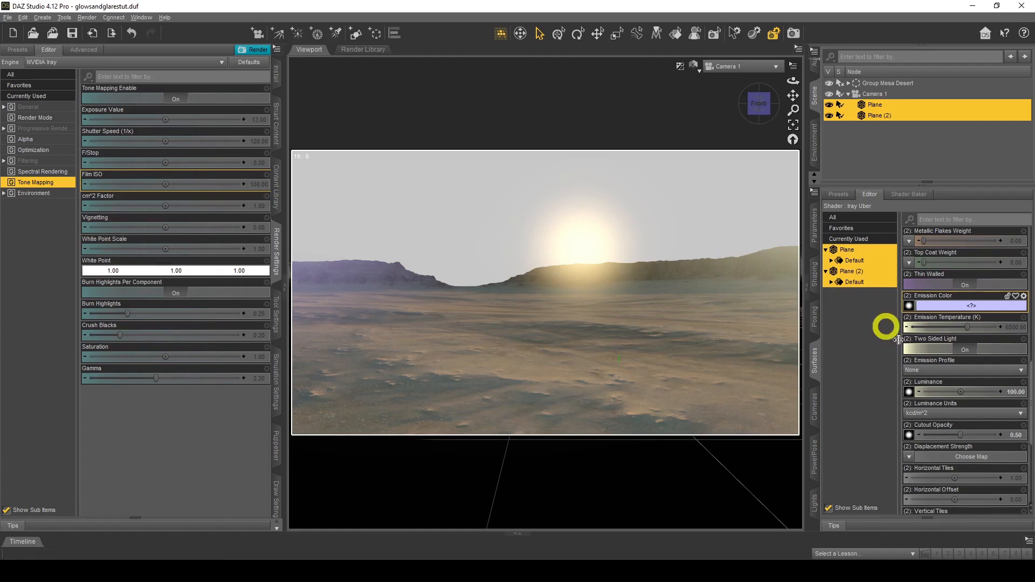
left_click(1016, 392)
type("2")
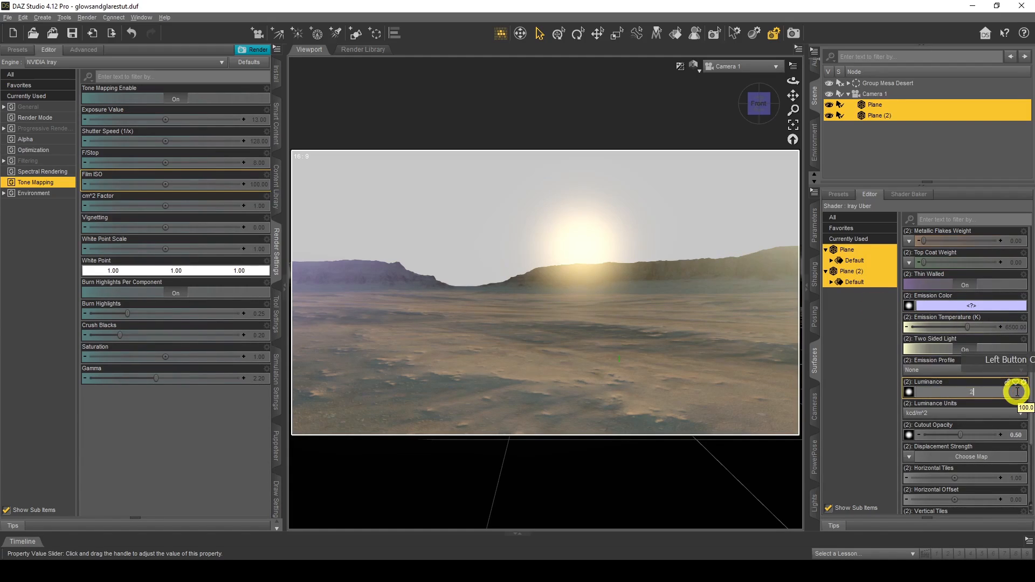
type("00")
key("Return")
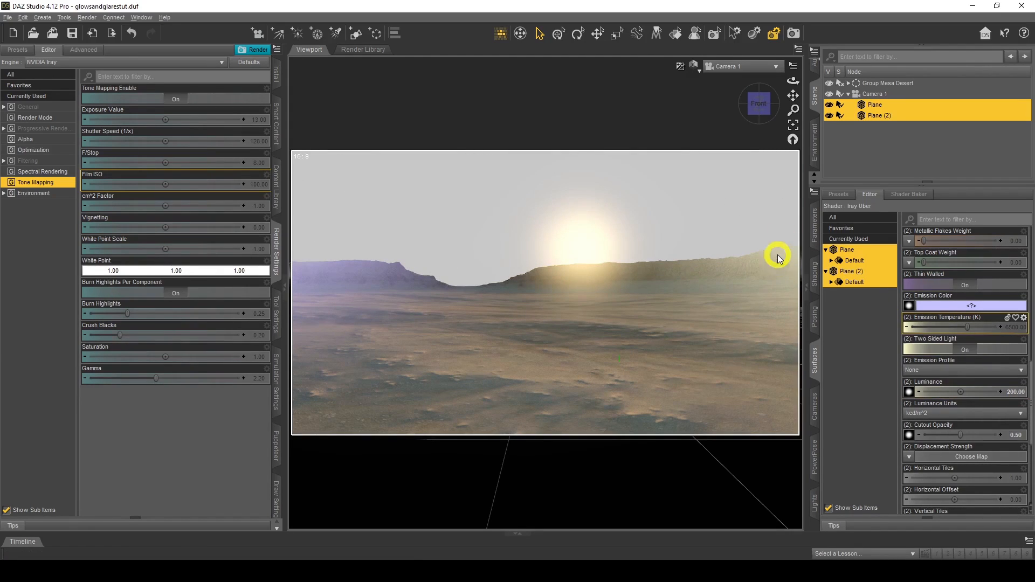
Reduce the Luminance of both planes to 100 and finally to 50.
left_click(1020, 393)
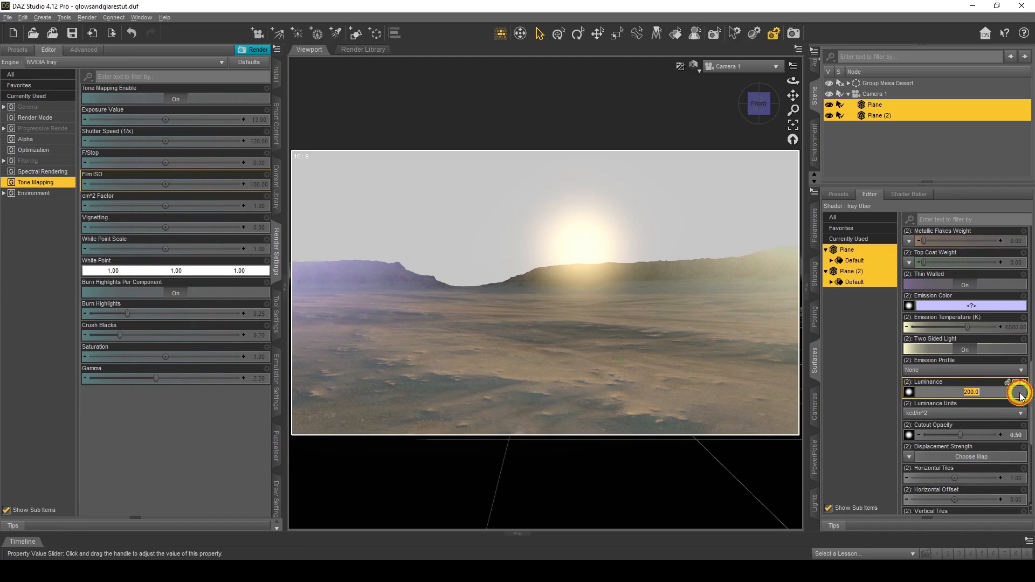
type("100")
key("Return")
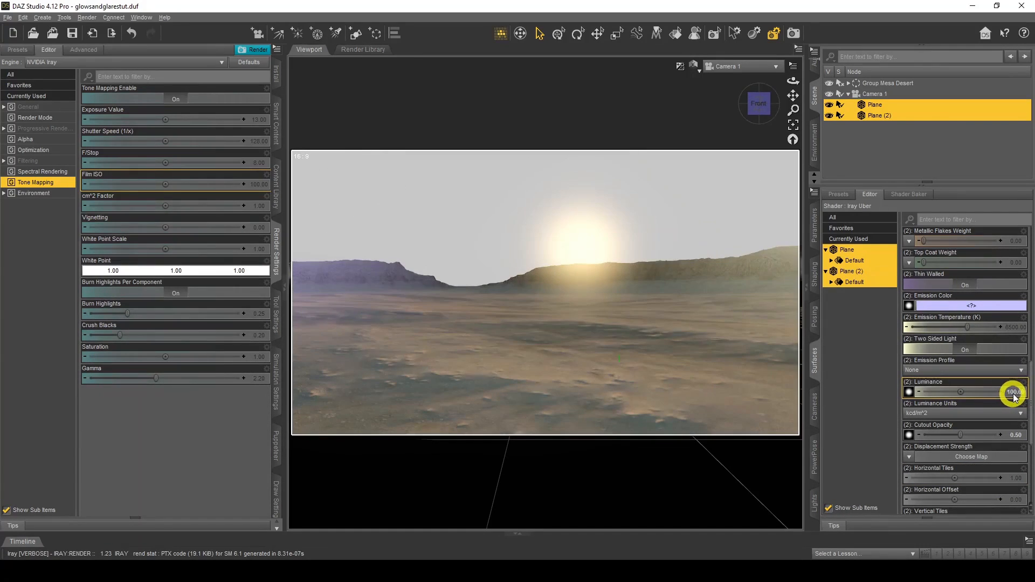
left_click(1014, 392)
left_click(1014, 393)
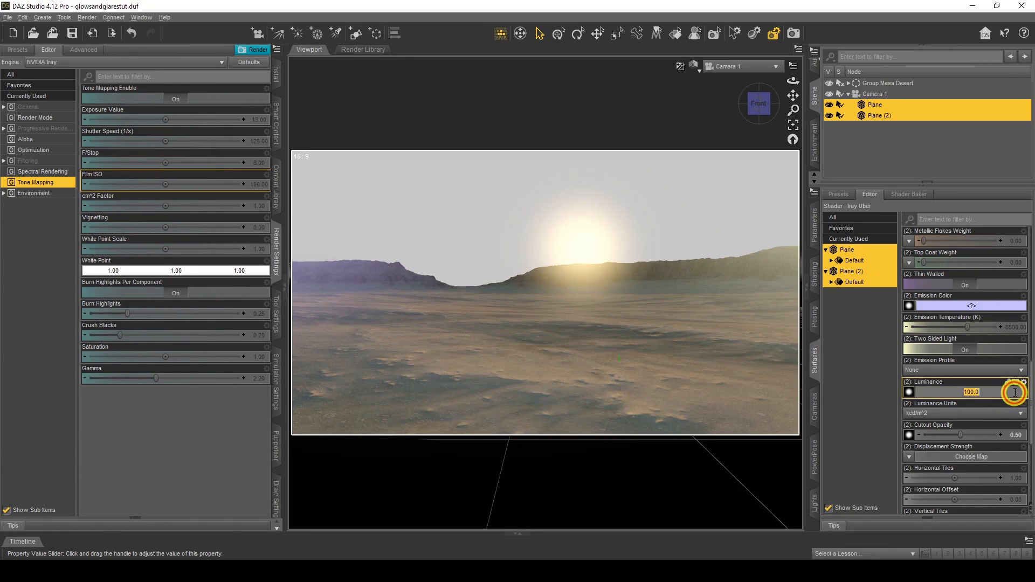
type("50")
key("Return")
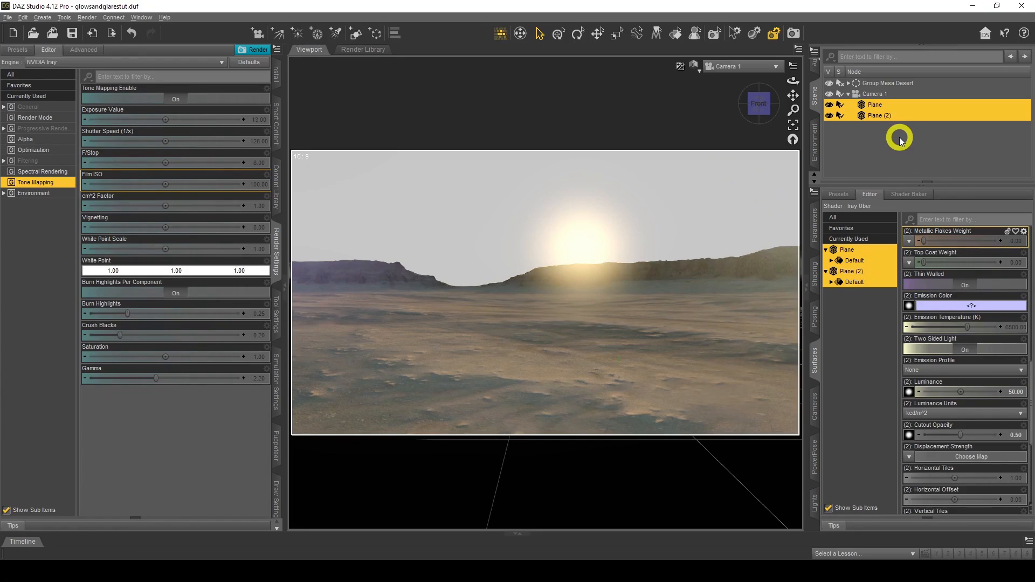
Try Scale values of 10% and 6% on the first Plane alone.
double_click(875, 106)
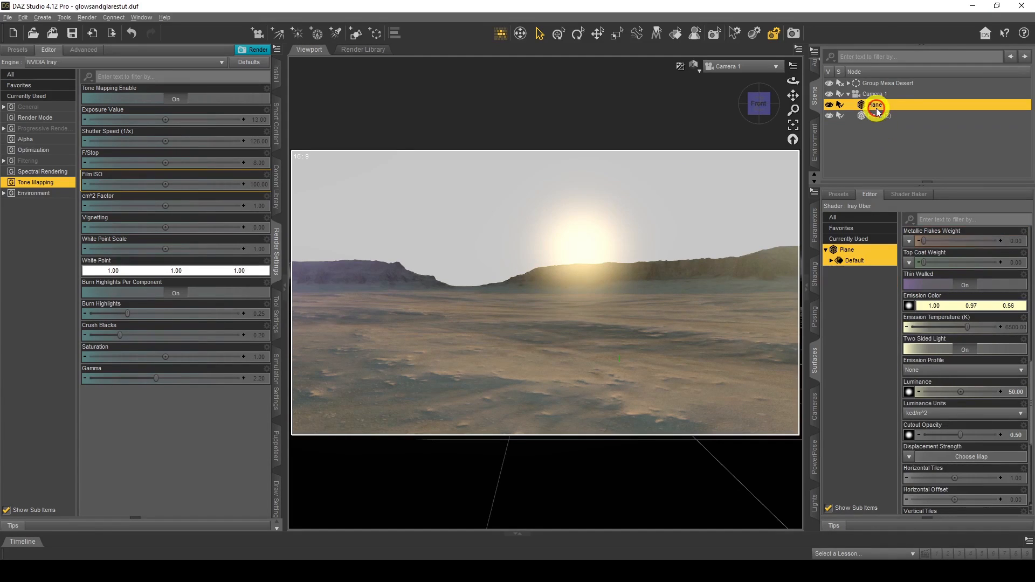
left_click(816, 222)
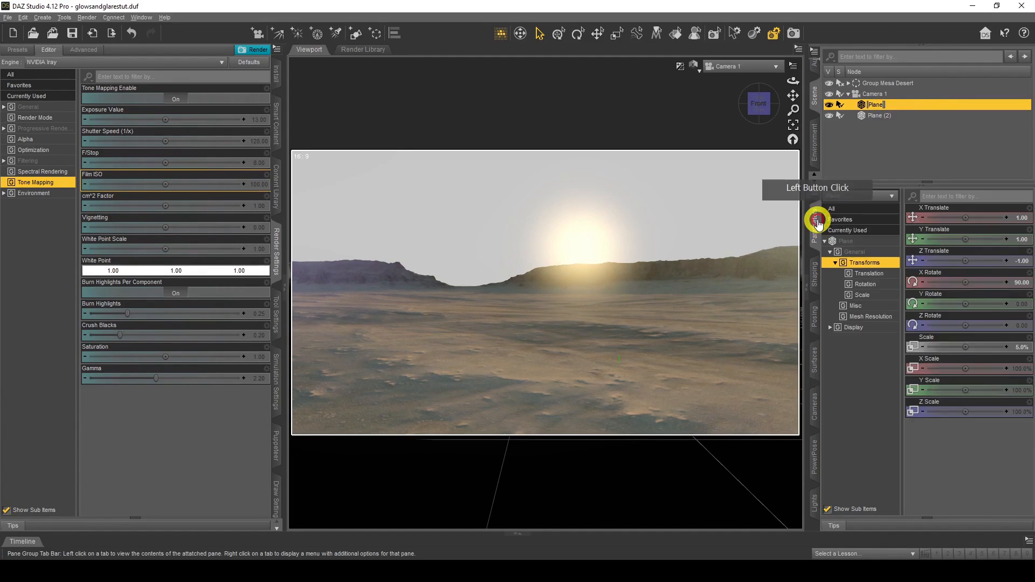
left_click(1021, 346)
type("10")
key("Return")
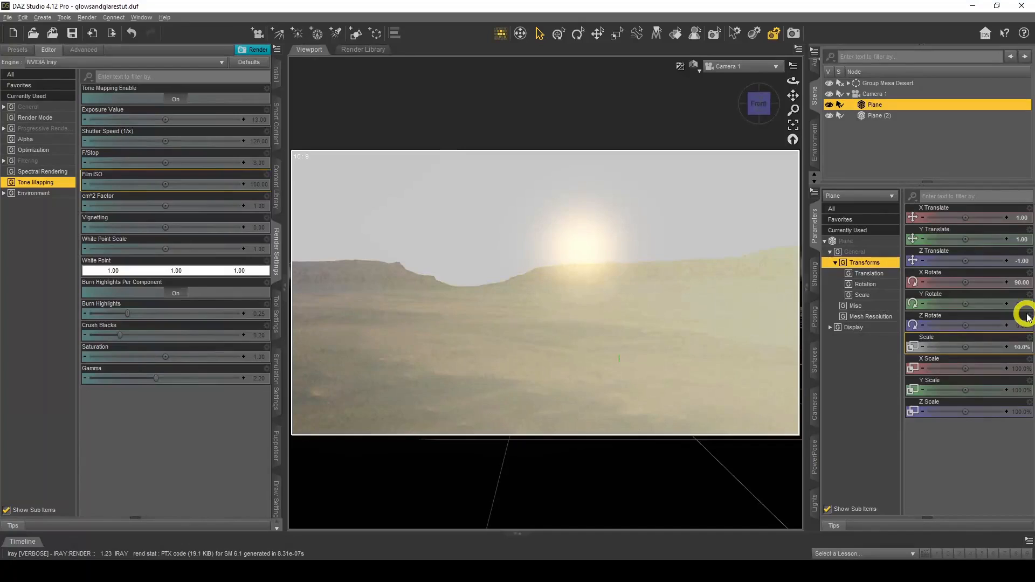
left_click(1021, 347)
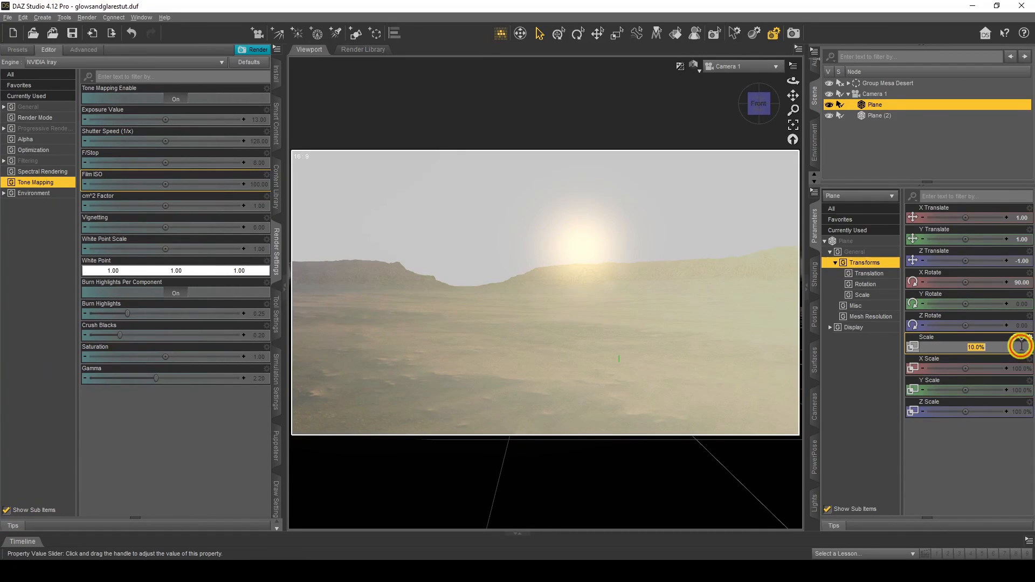
left_click(1021, 346)
type("6")
key("Return")
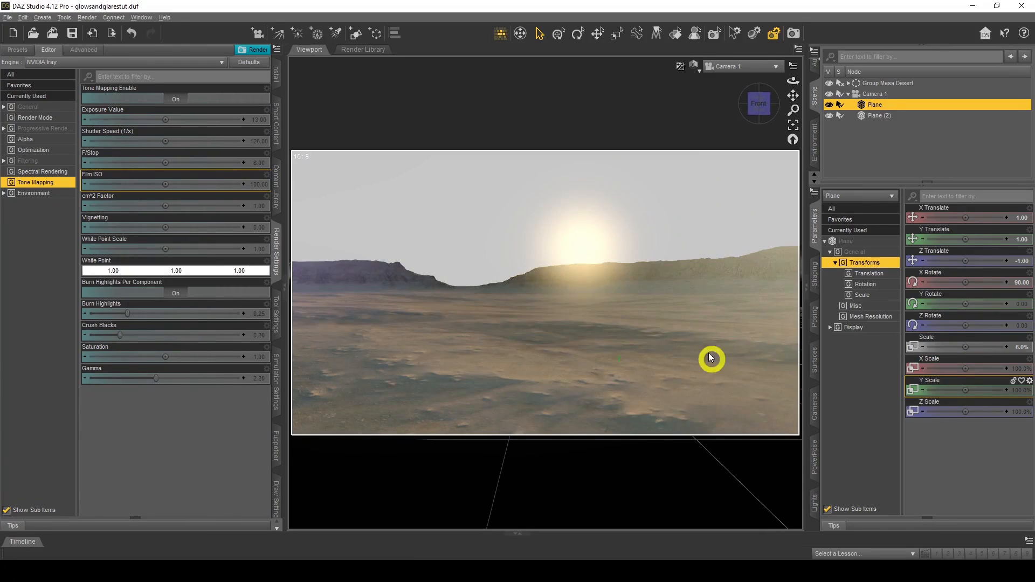
Set the first Plane's Scale to 5.1%.
left_click(1023, 348)
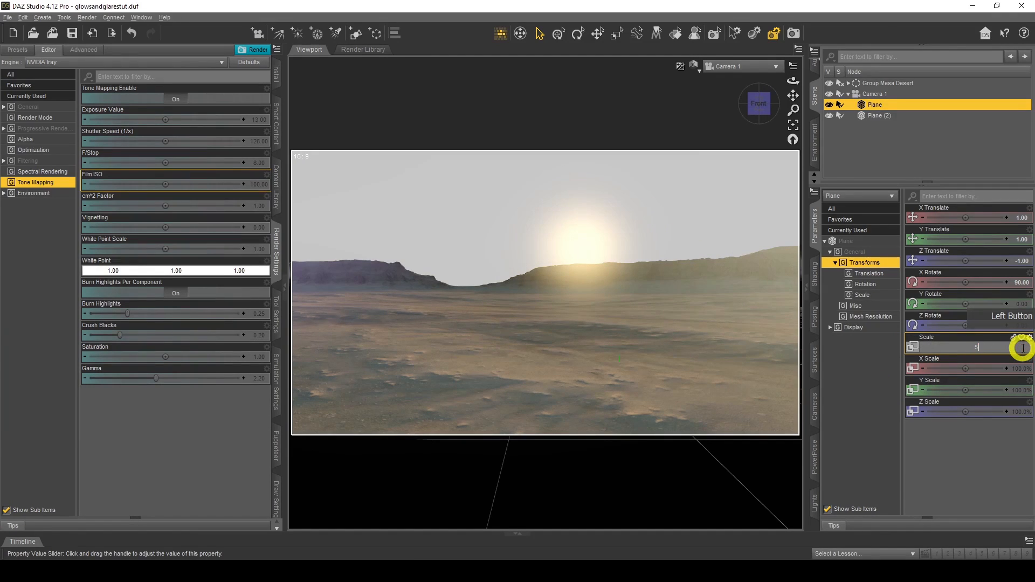
type("5")
key("Return")
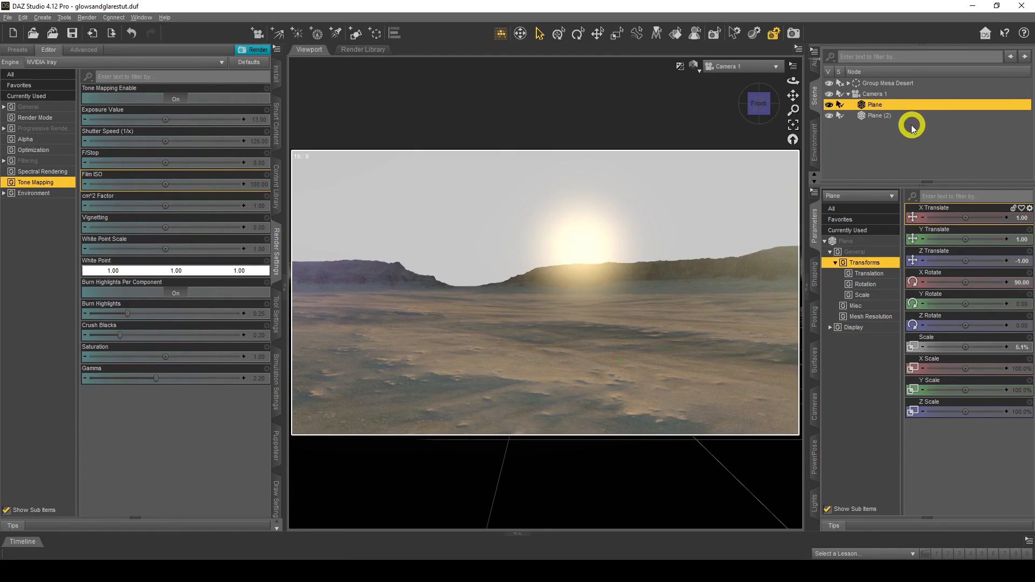
Test a Scale of 6% on Plane (2) and settle on 5.4%.
left_click(888, 116)
left_click(1027, 348)
type("6")
key("Return")
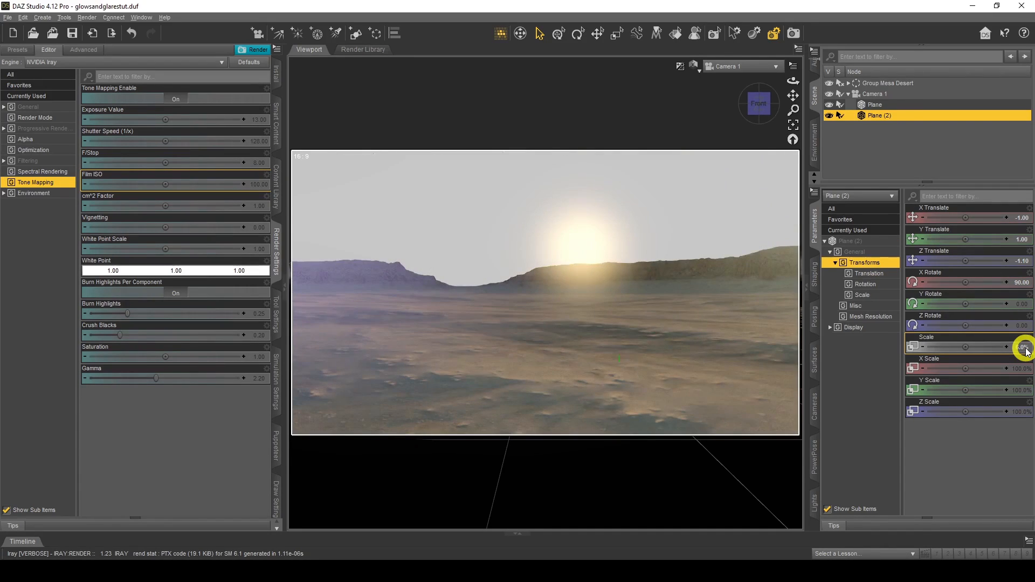
left_click(1023, 348)
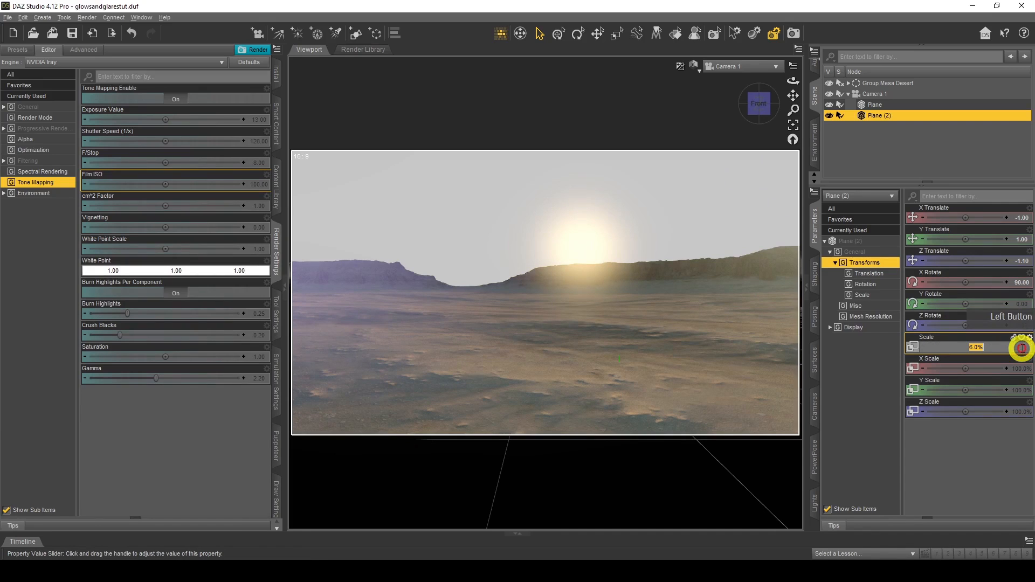
type("5.4")
key("Return")
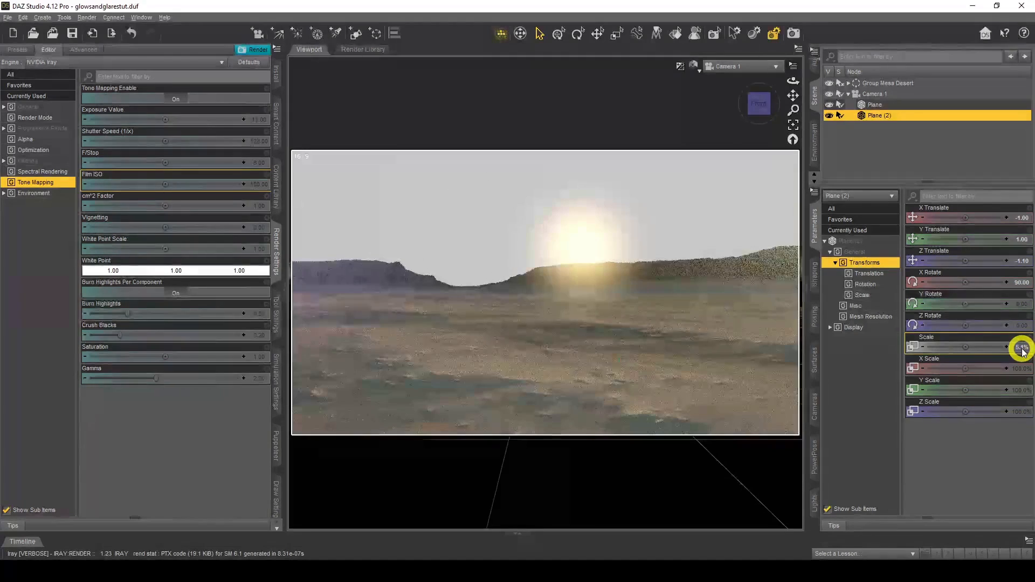
Deselect everything, then hide and reshow the glare planes to compare the scene with and without them.
left_click(881, 155)
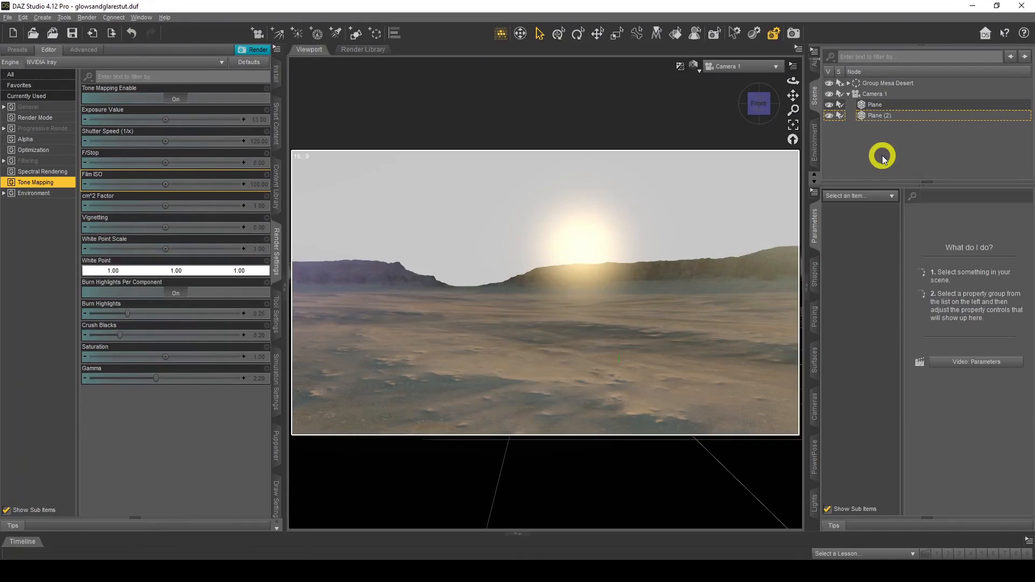
left_click(829, 107)
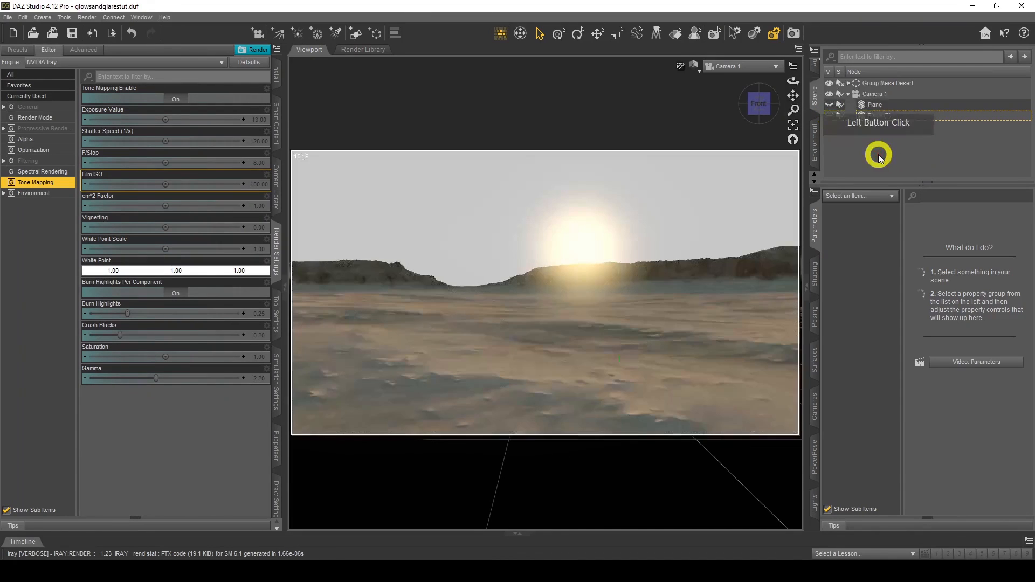
left_click(830, 105)
left_click(831, 106)
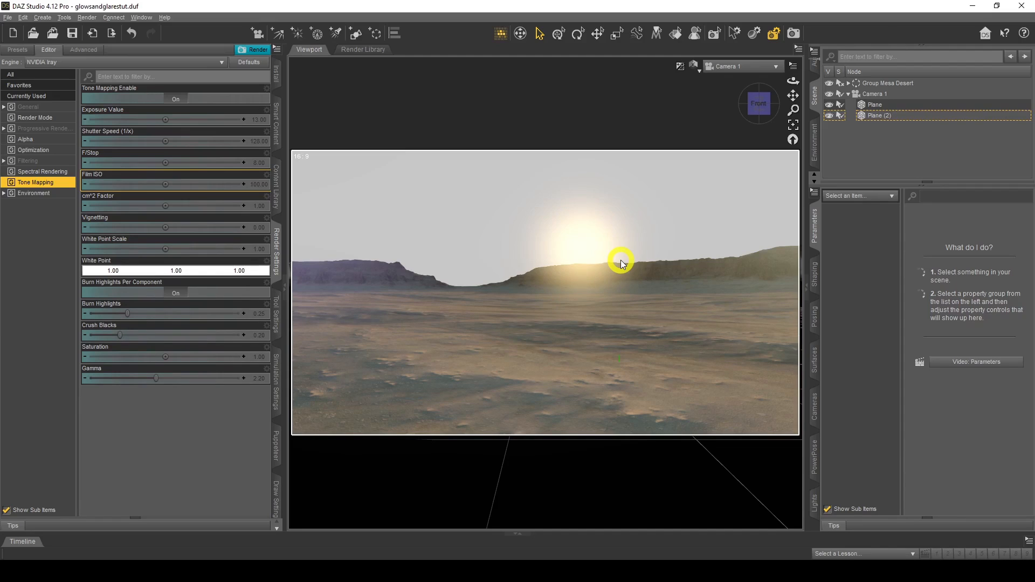
Display the Filtering render settings containing the bloom filter controls.
left_click(28, 160)
left_click(226, 274)
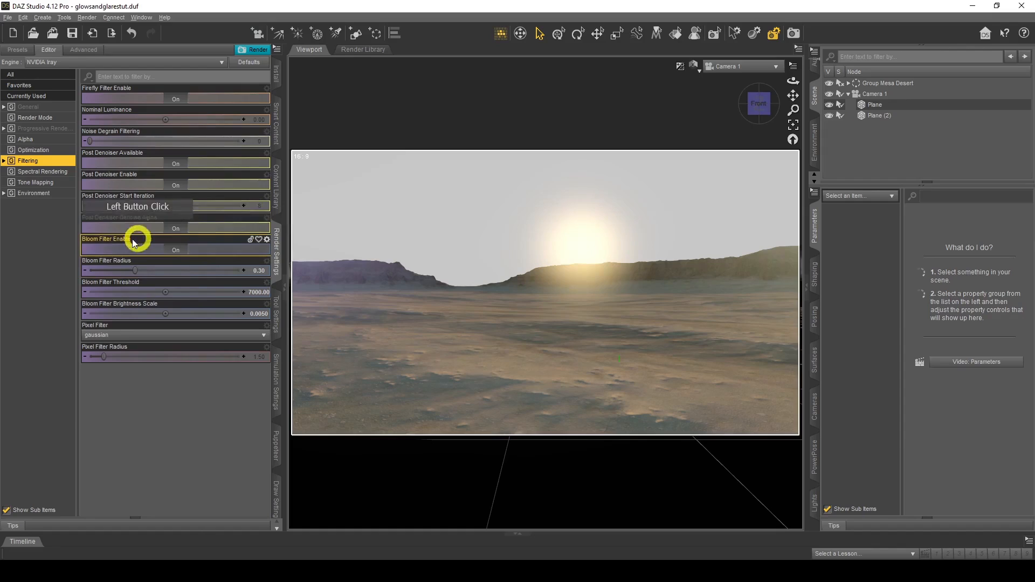